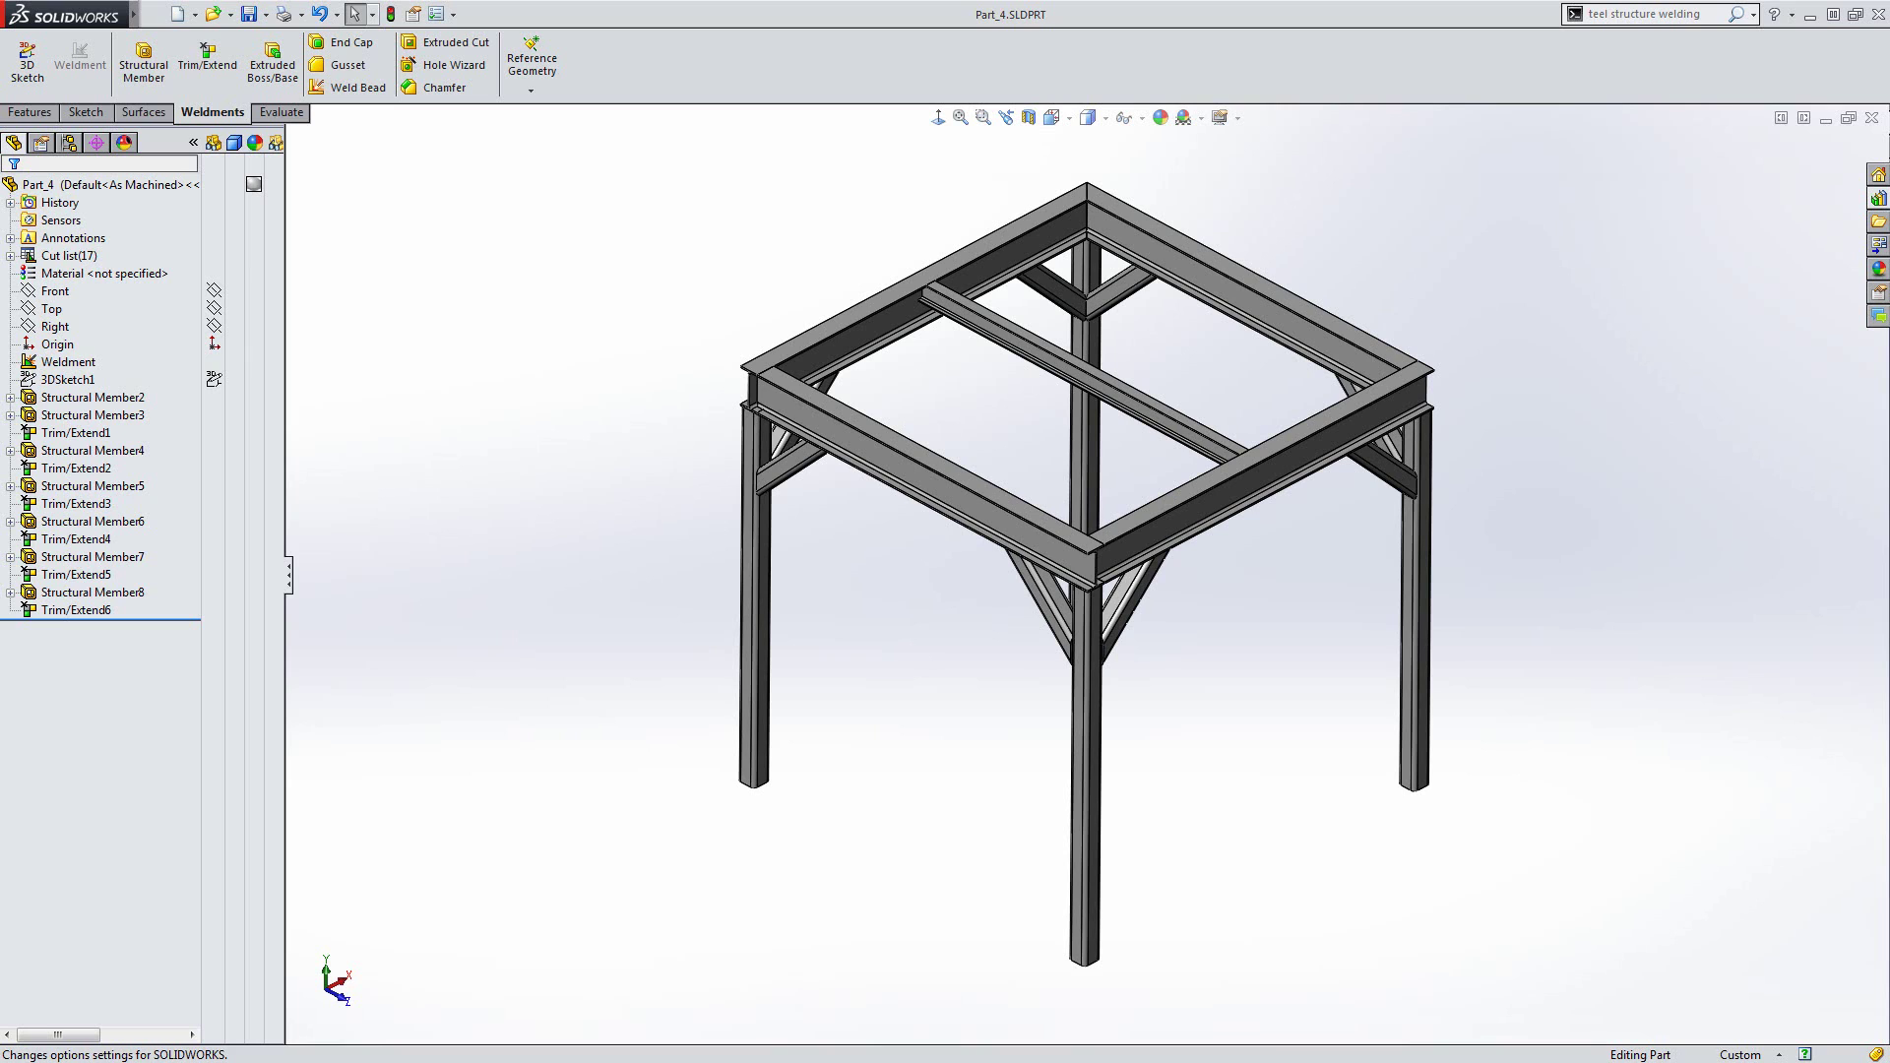
Enable Welds in the Detailing display filter of the part's Document Properties.
click(435, 16)
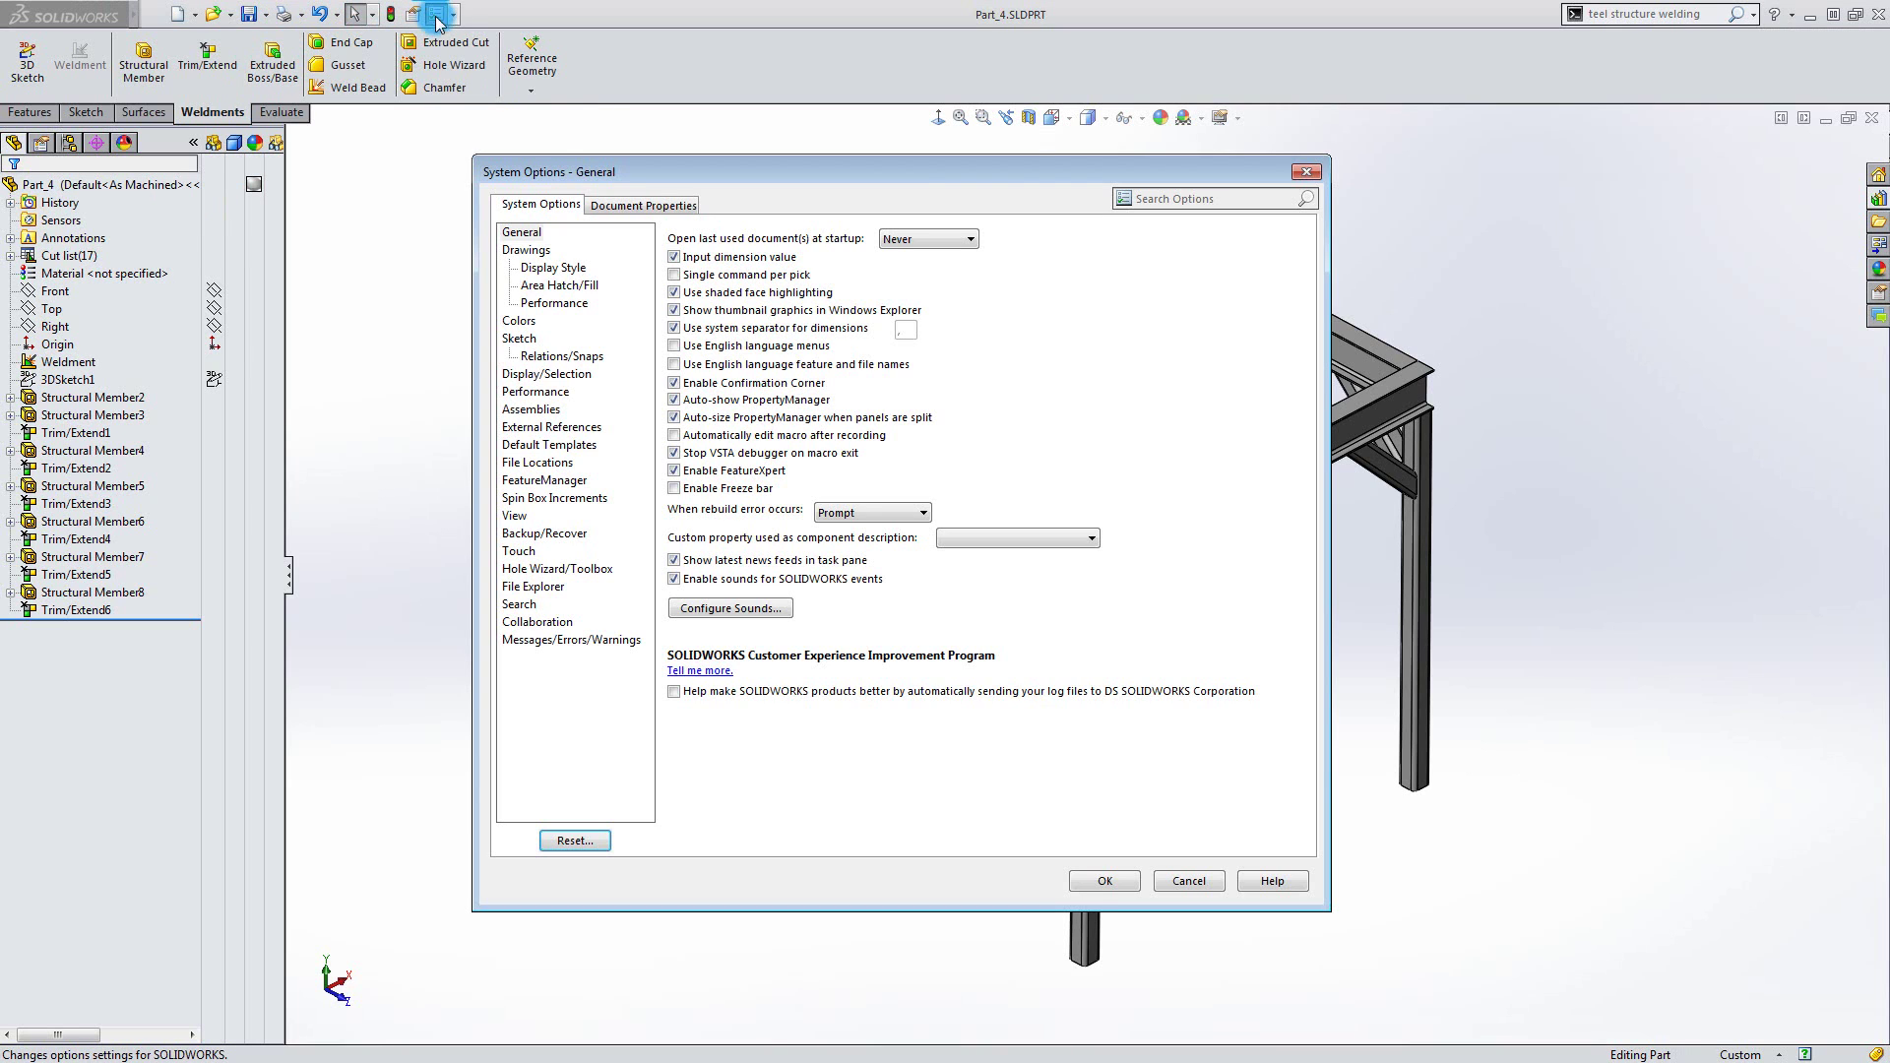
click(645, 205)
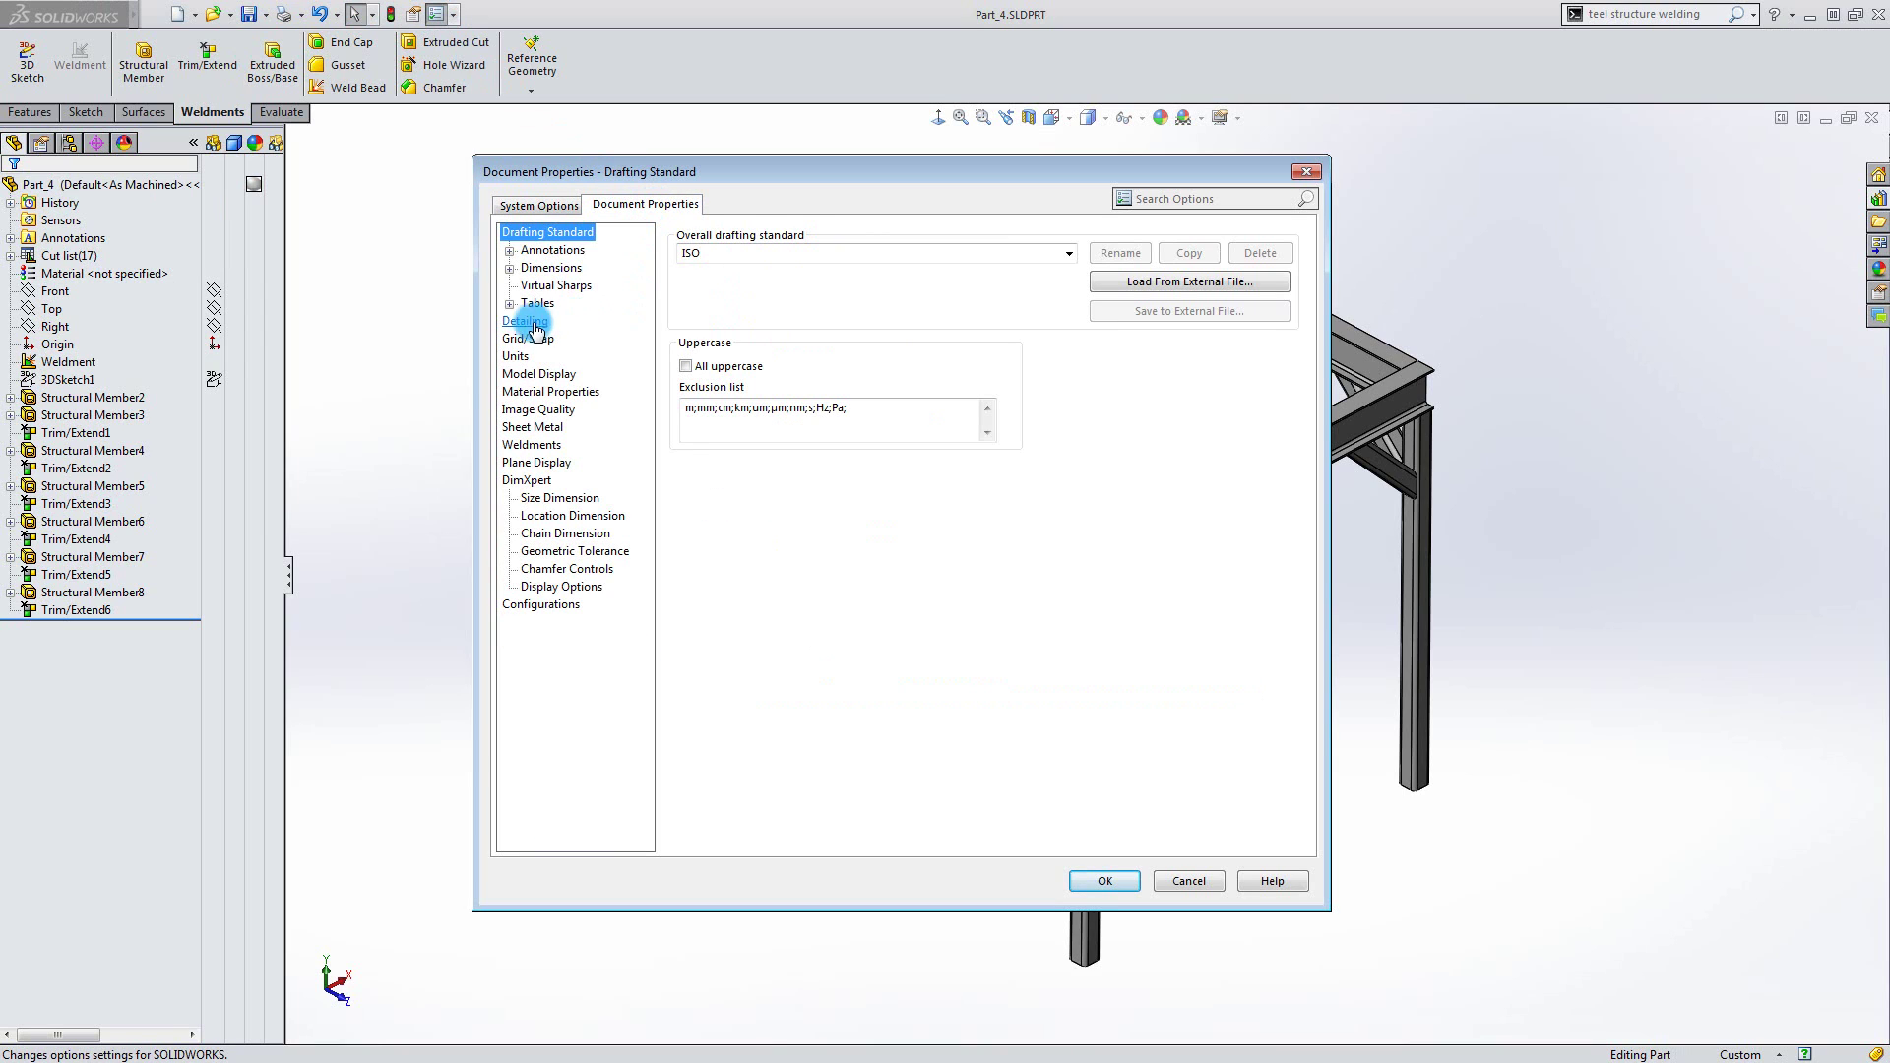
click(522, 322)
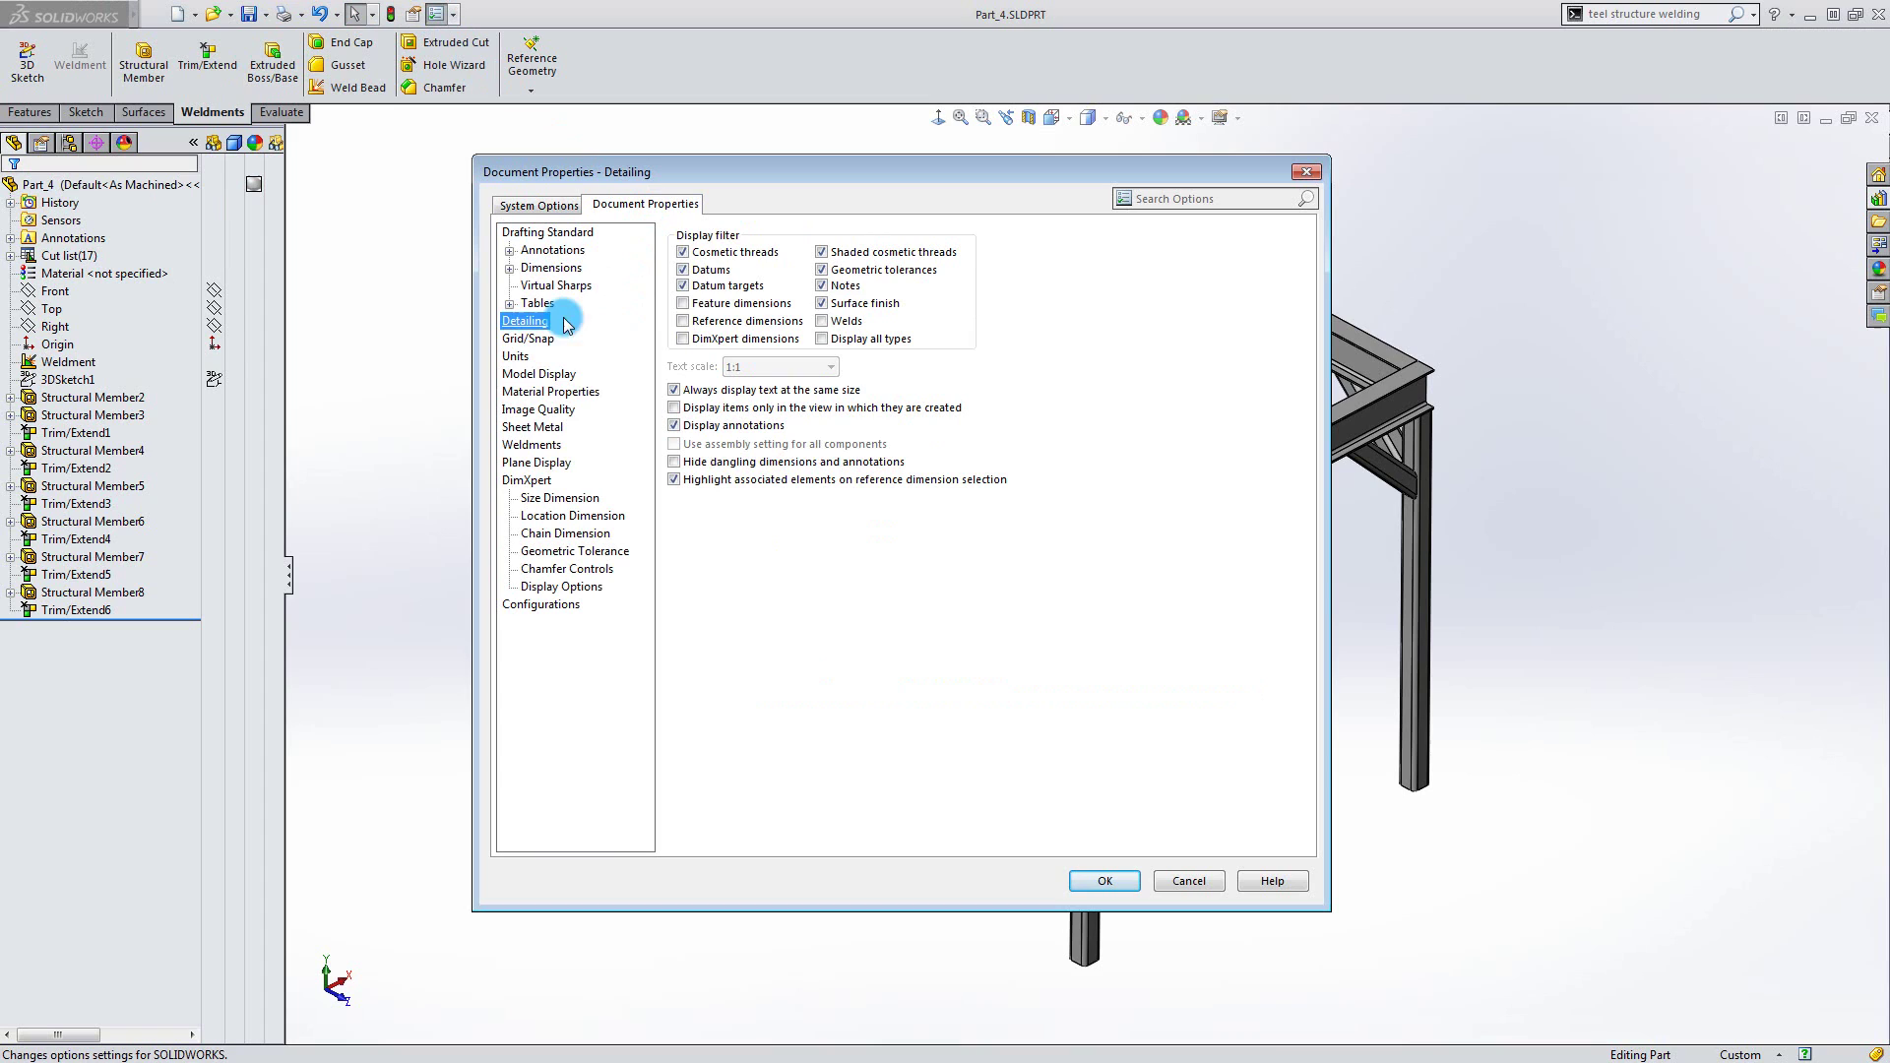
click(822, 322)
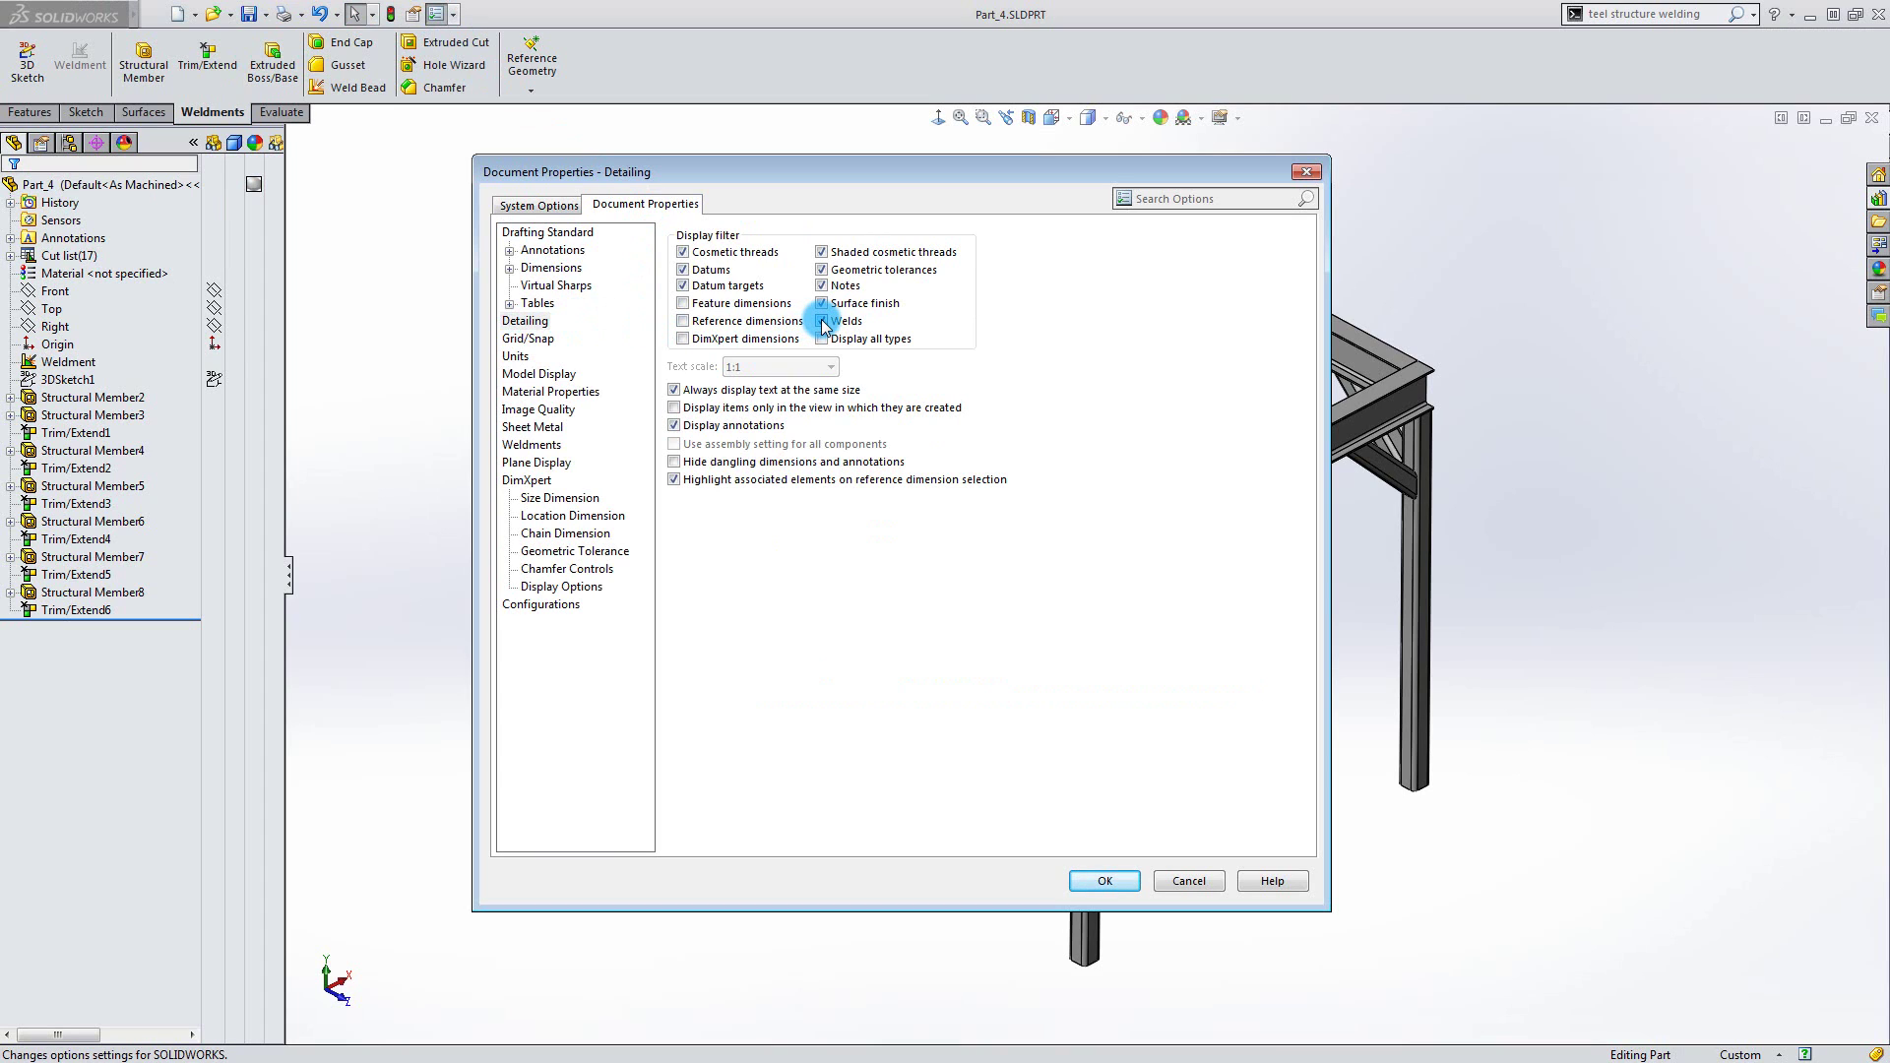
click(1090, 881)
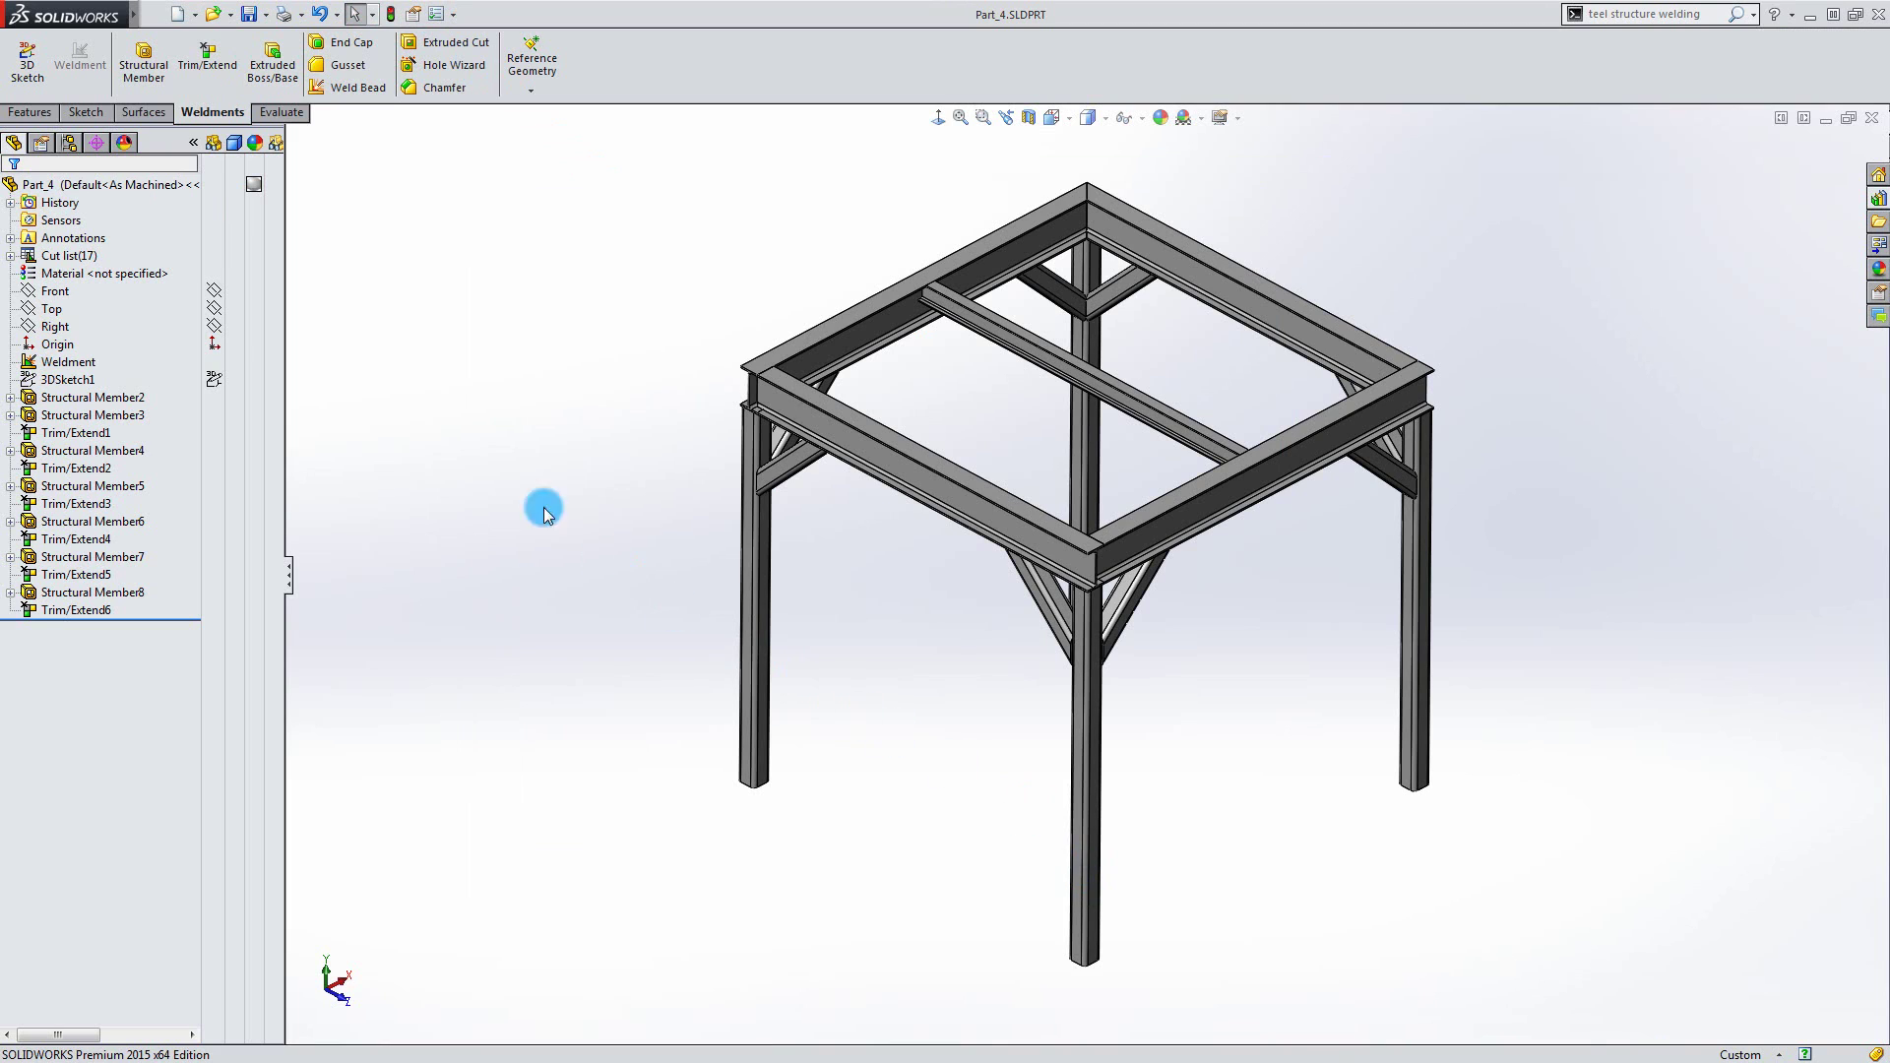
Turn on Weld Bead display for the steel frame part from the View menu.
mouse_move(128, 14)
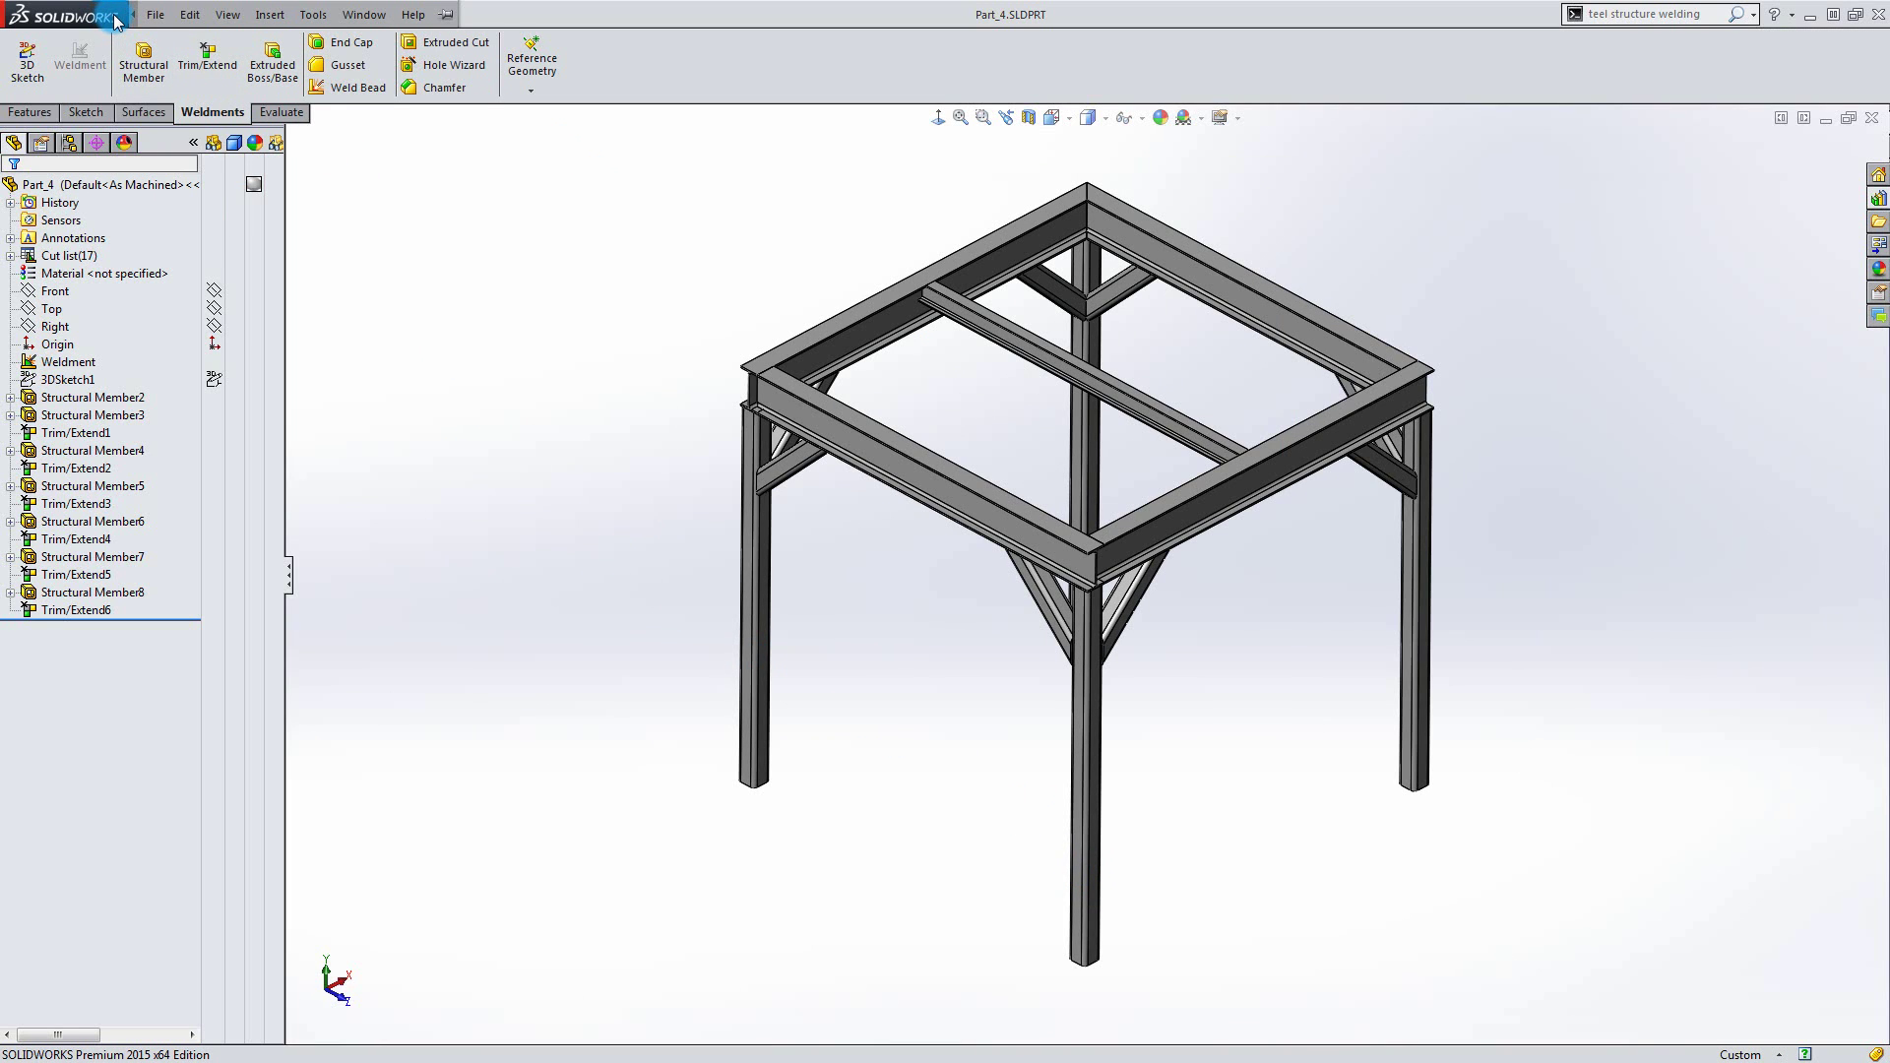
click(228, 15)
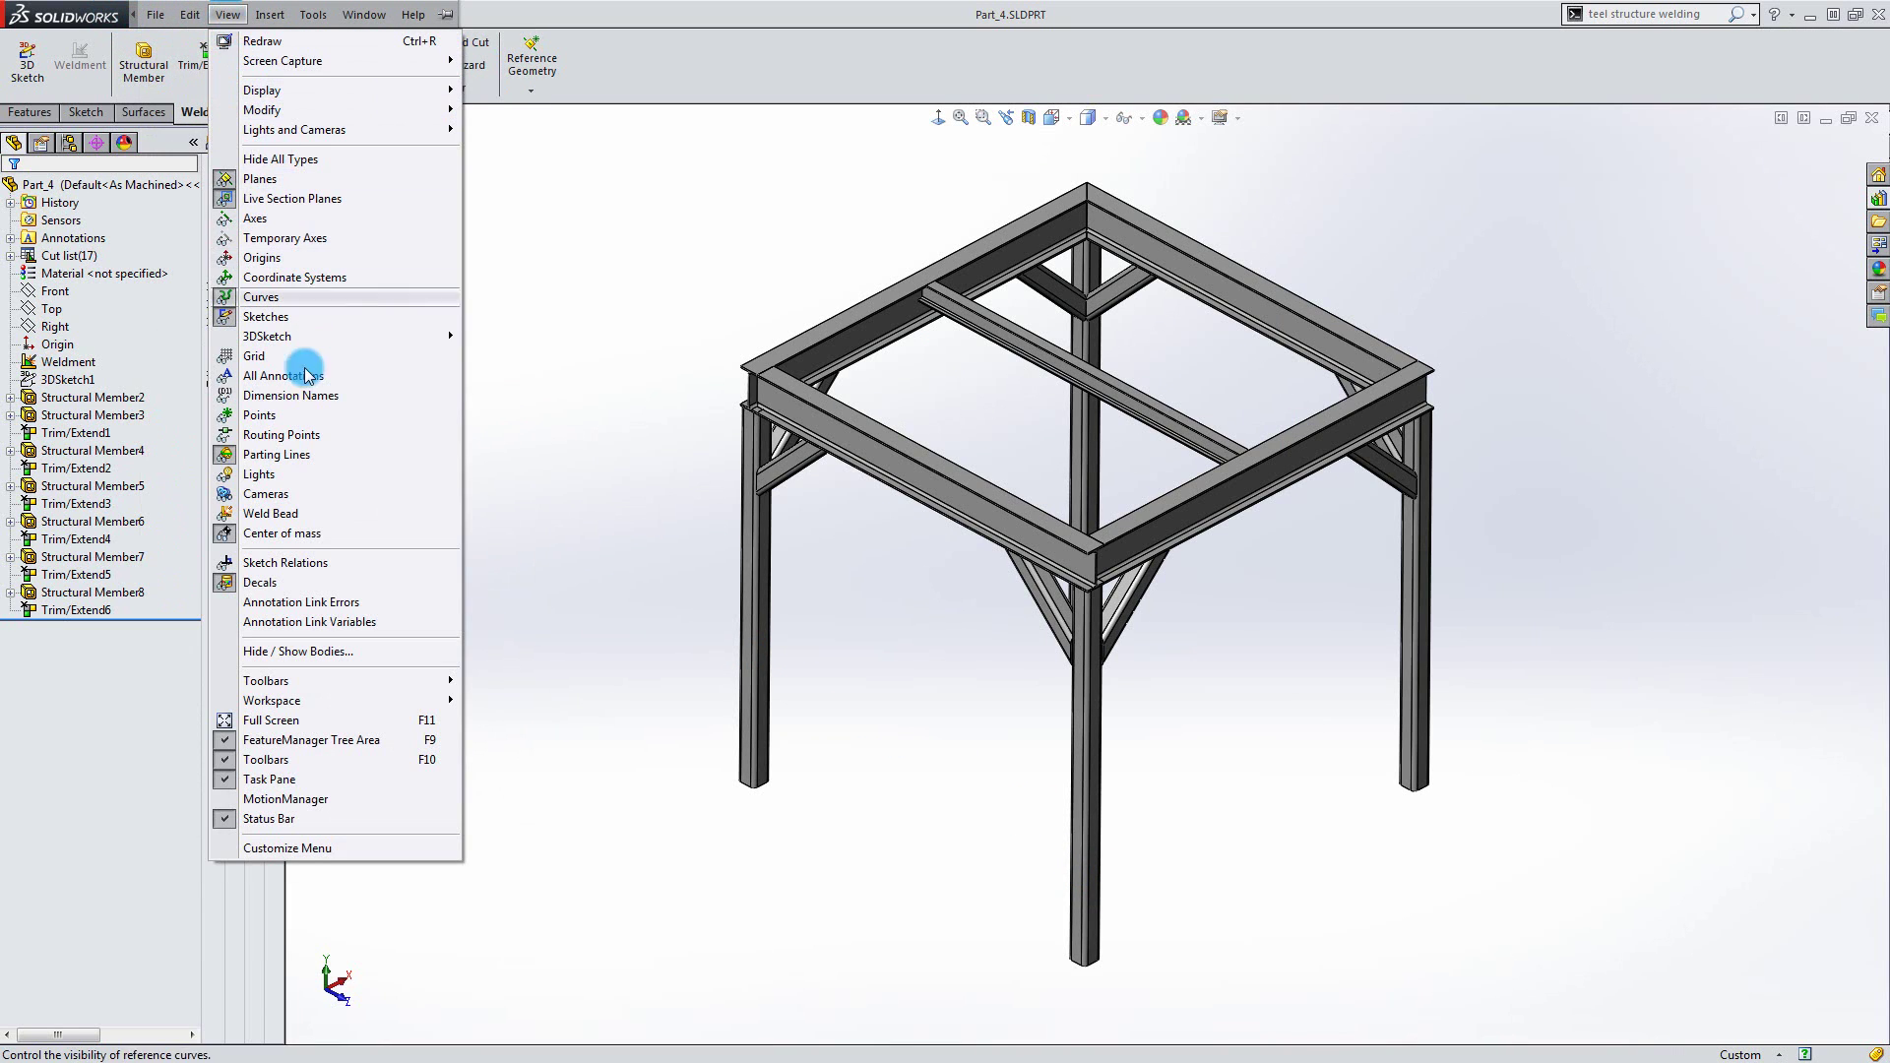
click(261, 516)
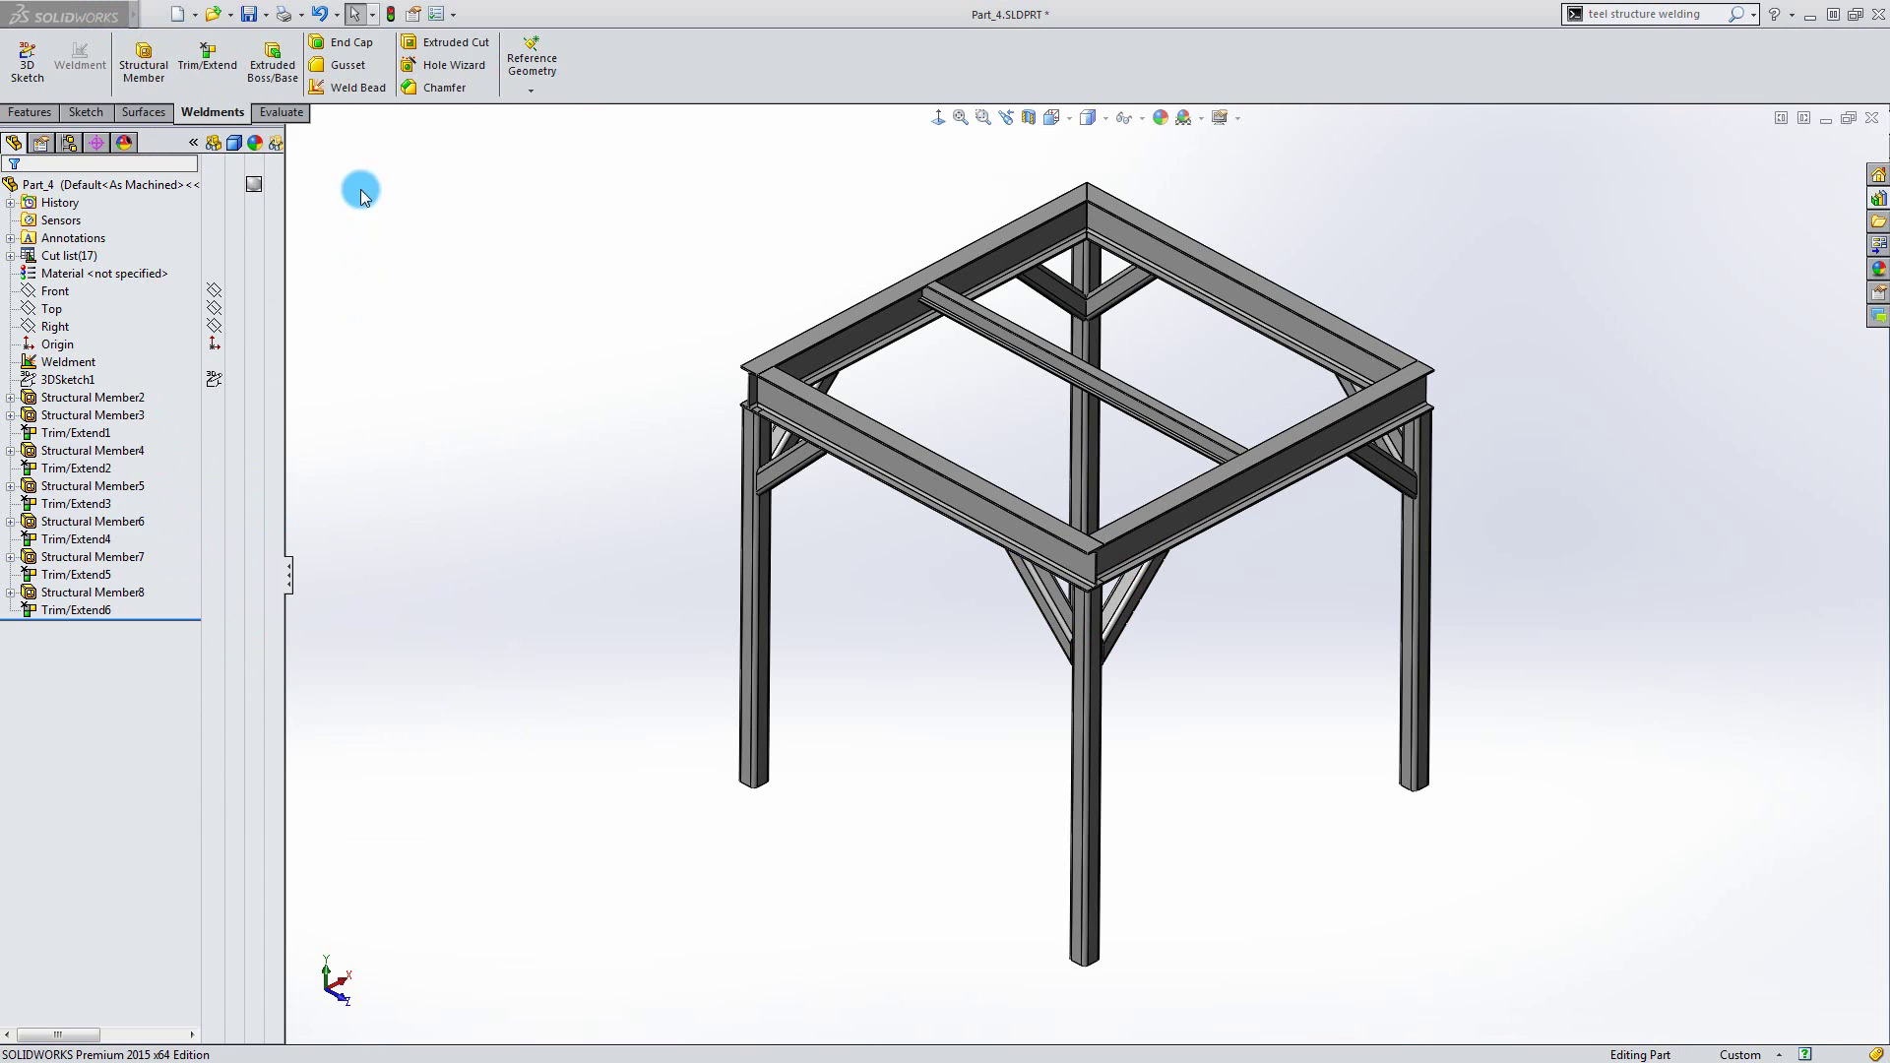
Define an 8 mm weld bead from the top beam's web face to the crossing beam face, with tangent propagation.
click(335, 99)
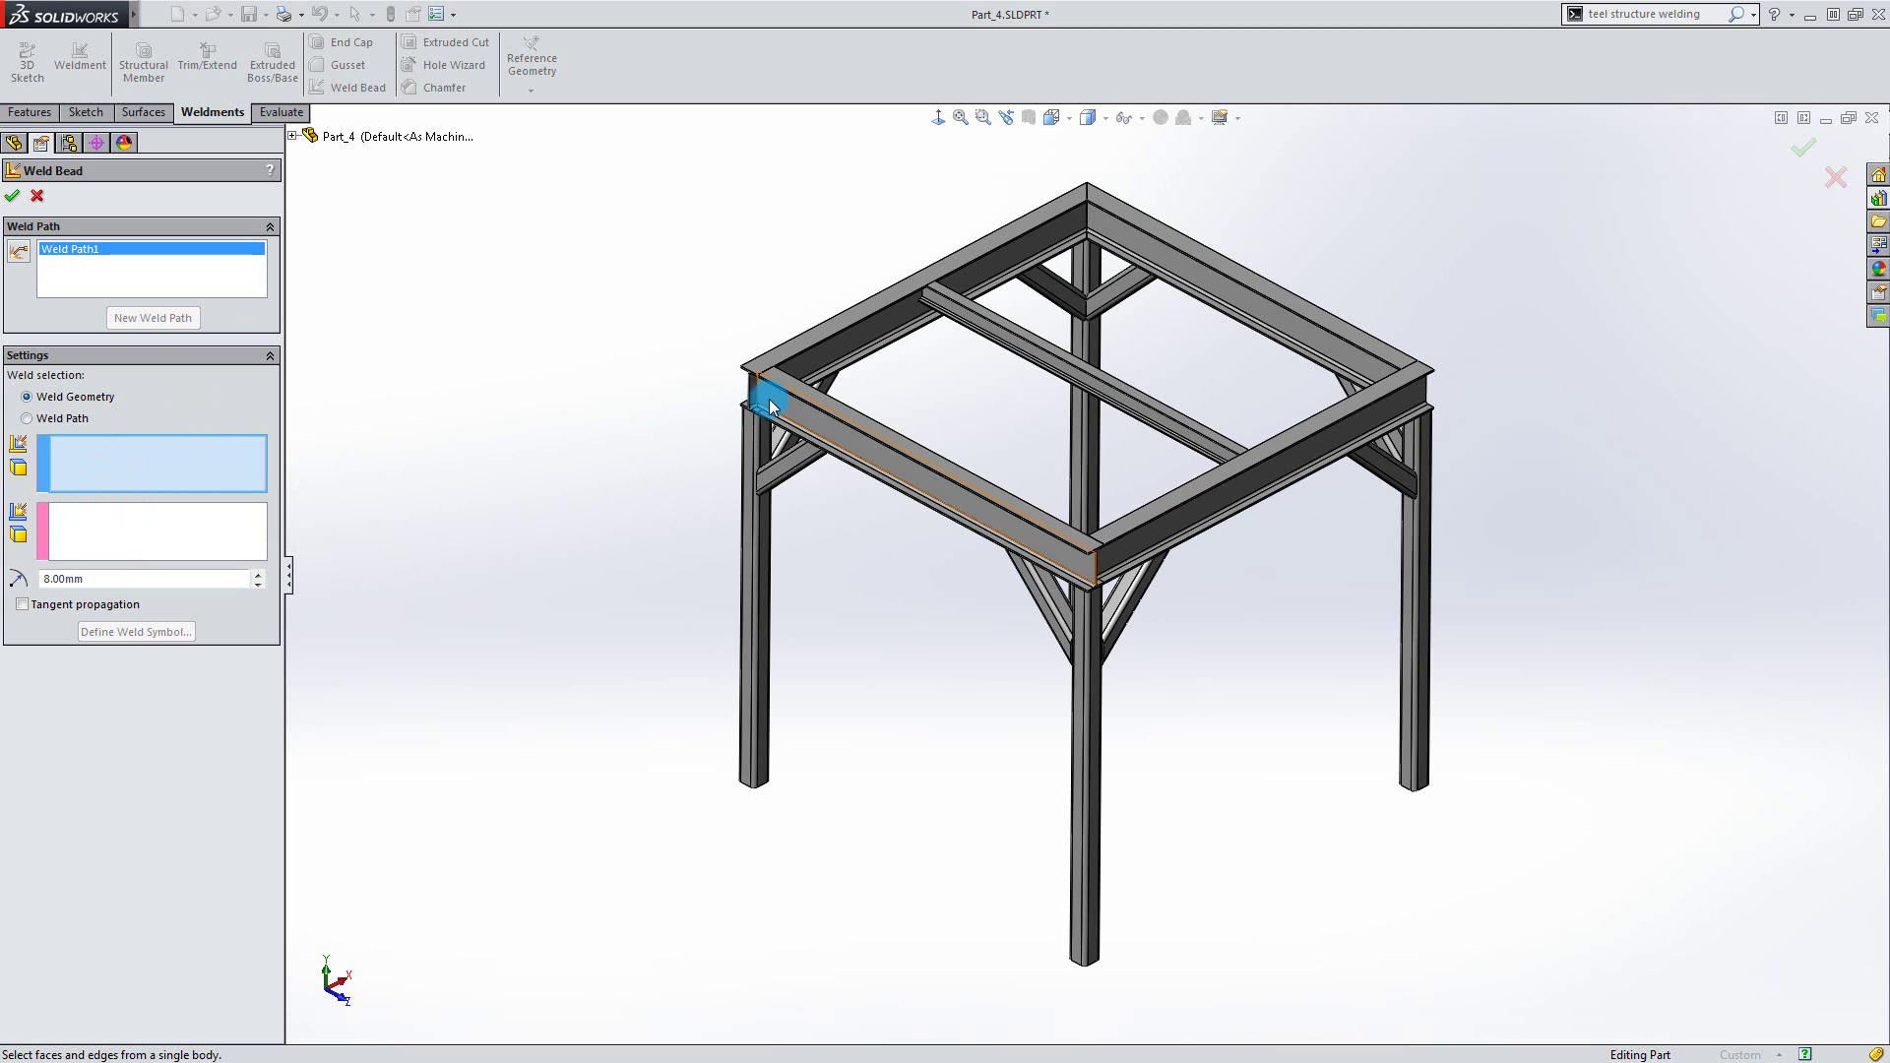
scroll(771, 405, down, 10)
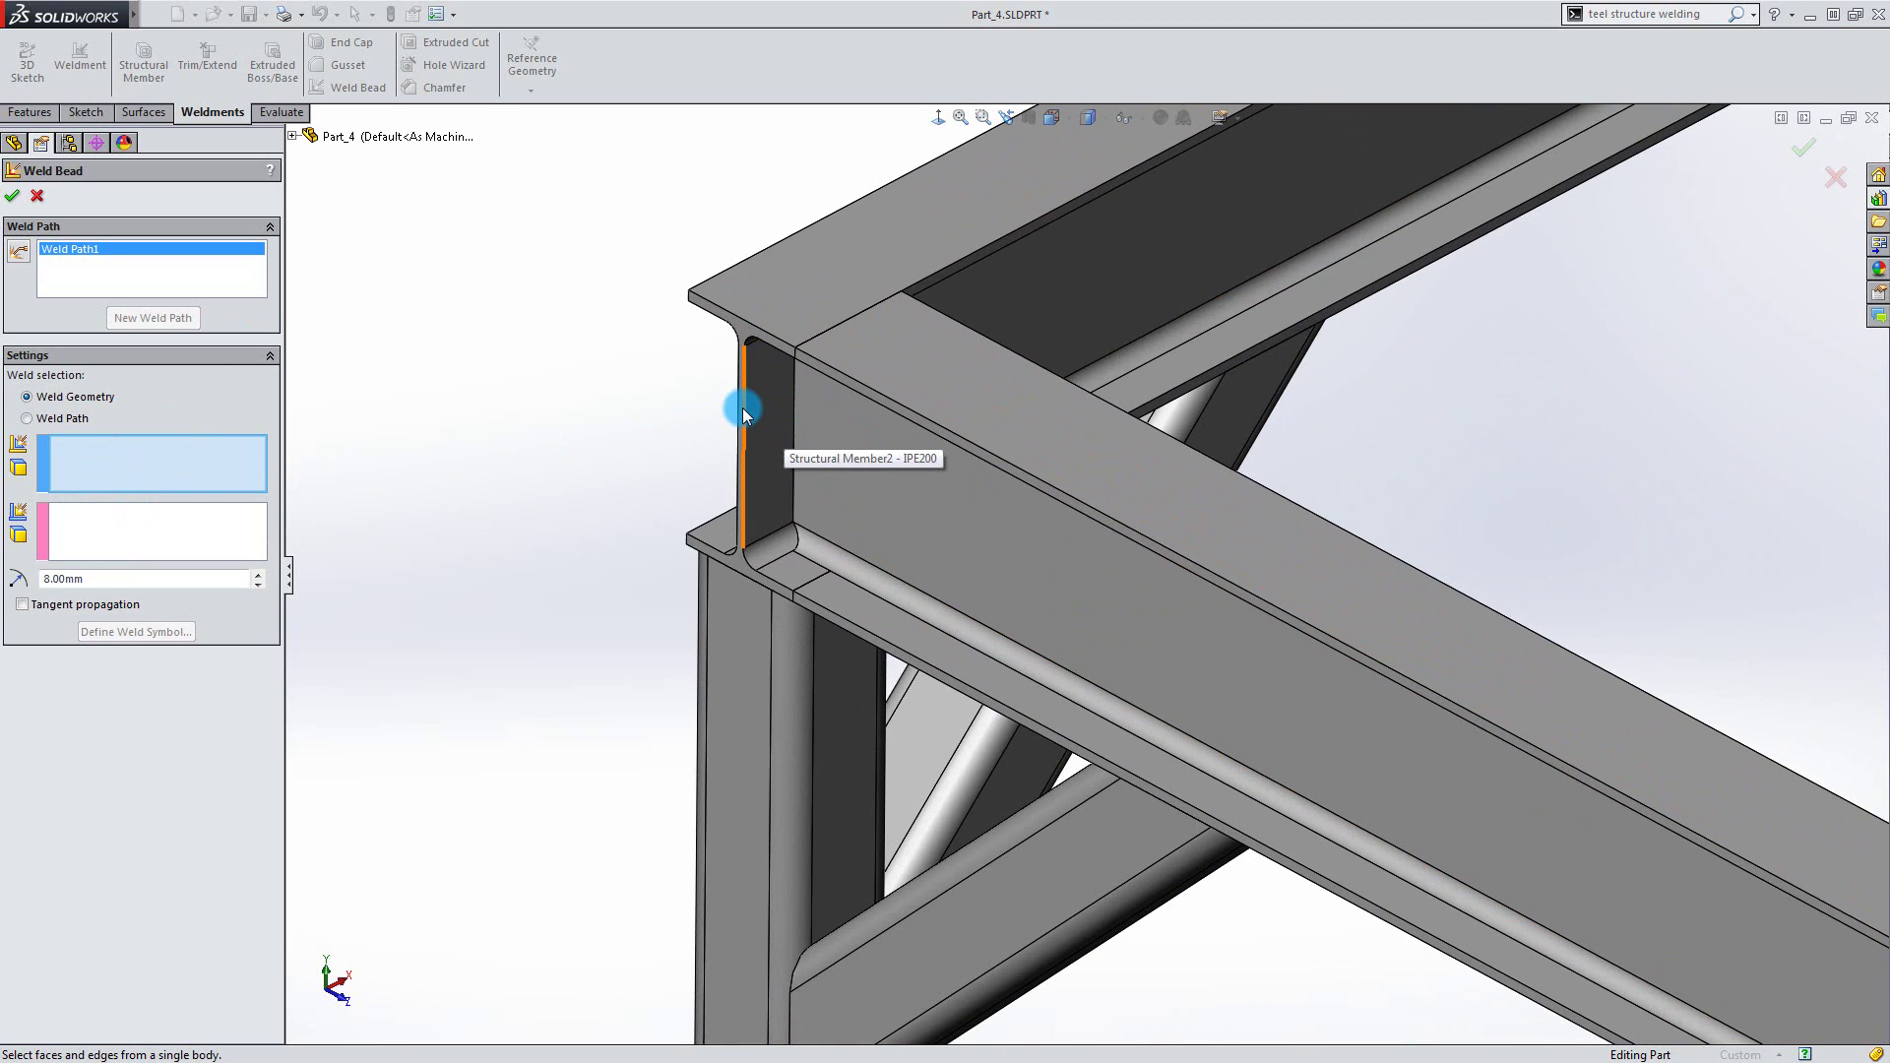
click(764, 415)
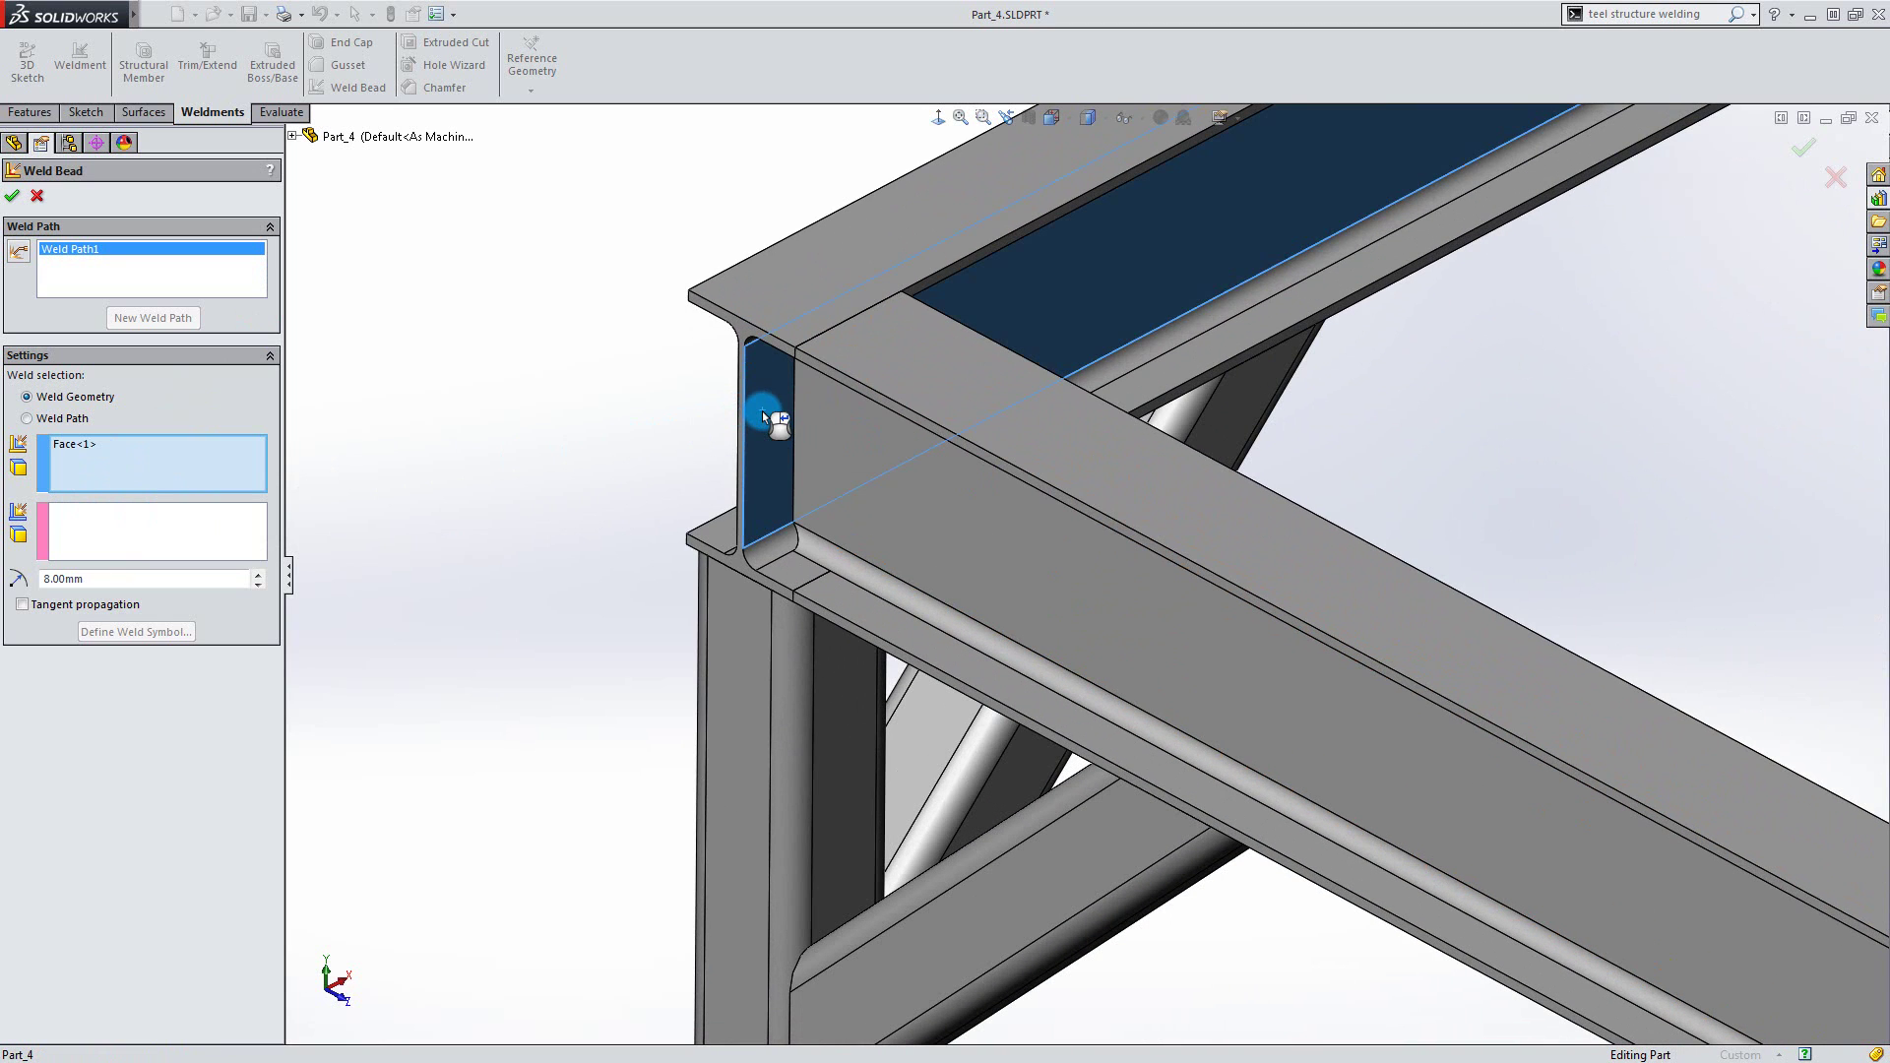
click(137, 522)
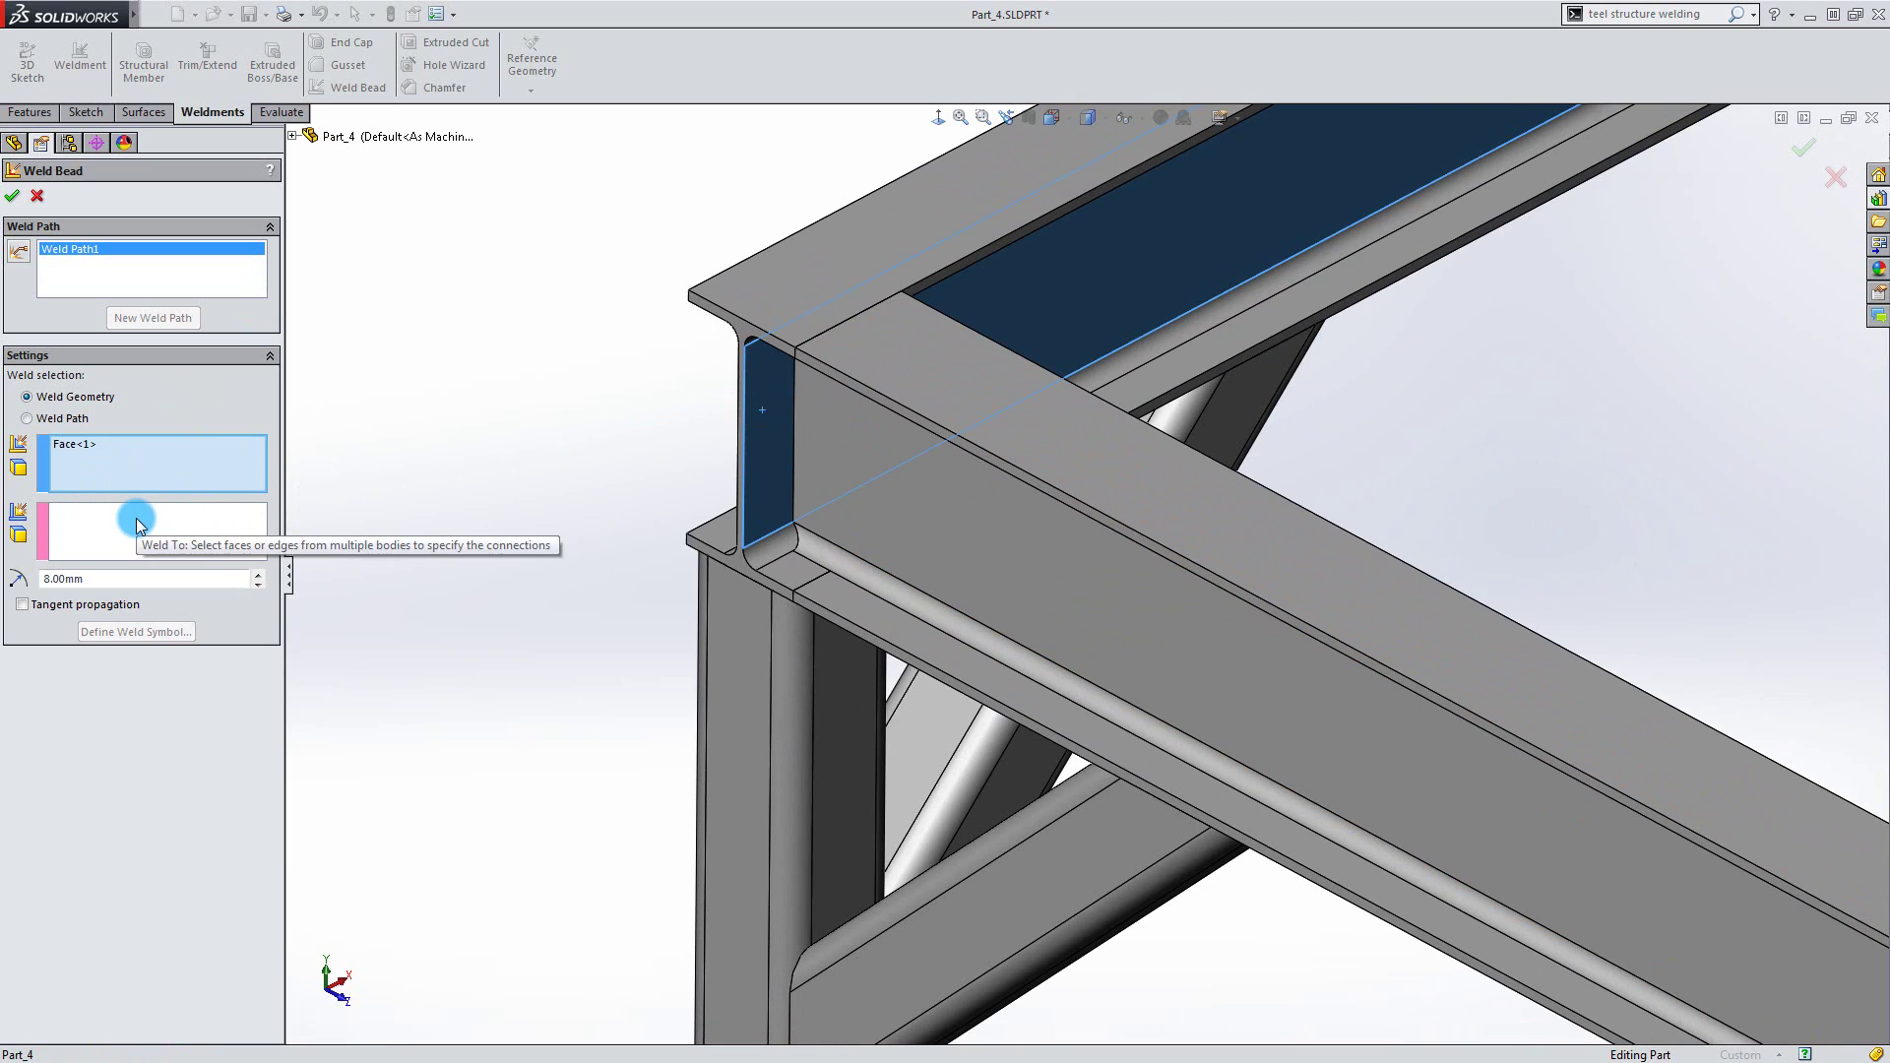
click(137, 522)
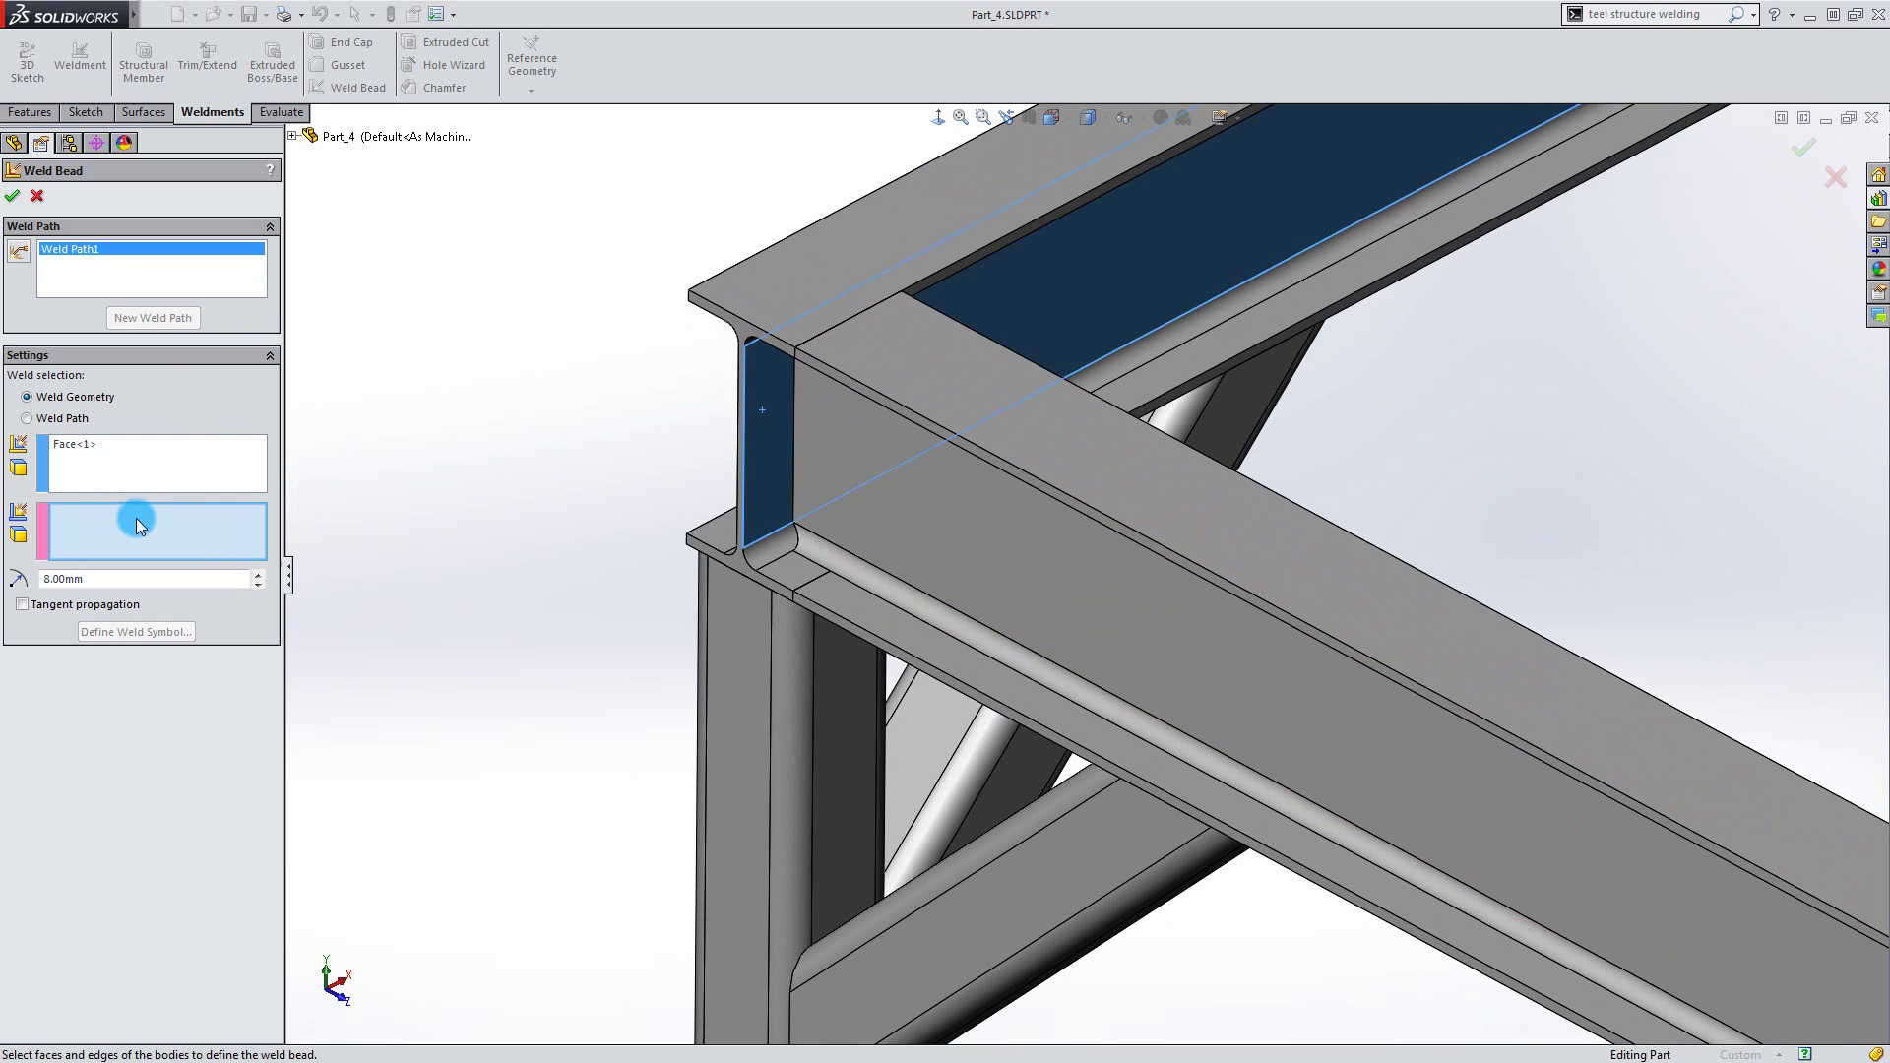
click(885, 513)
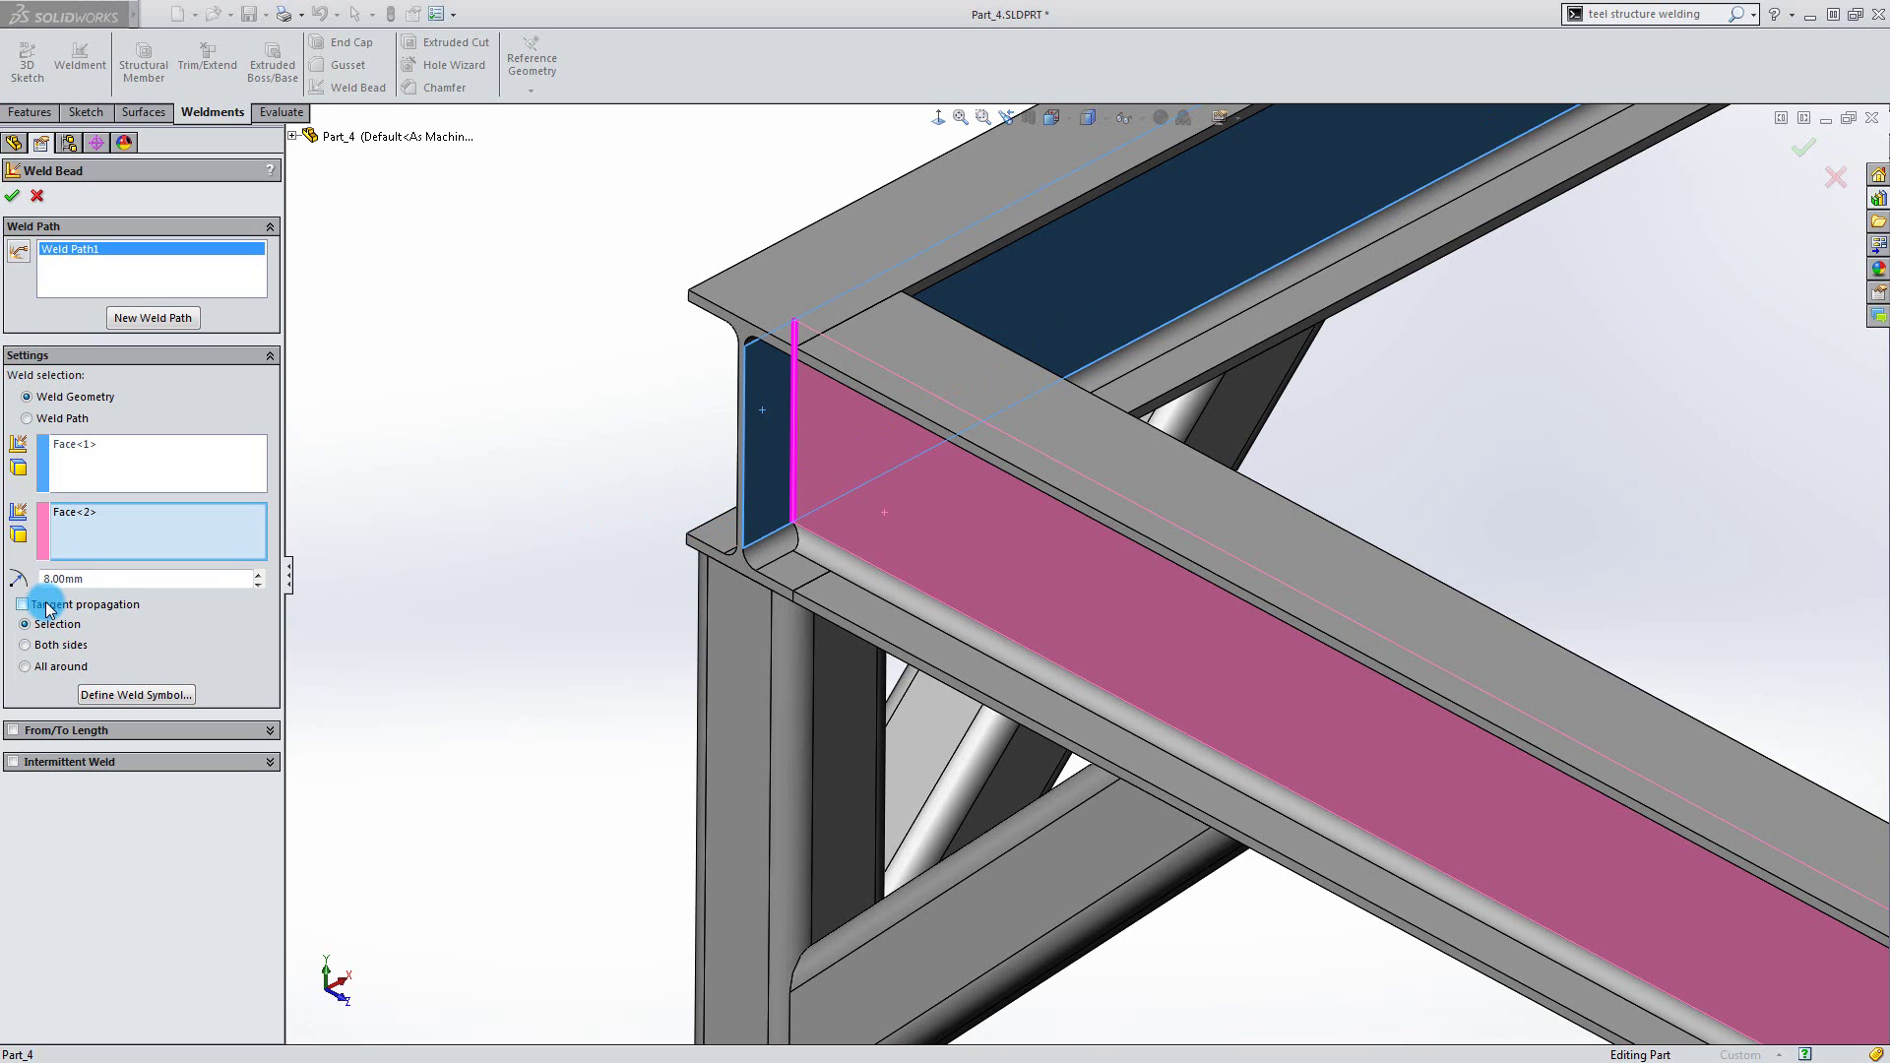
click(22, 604)
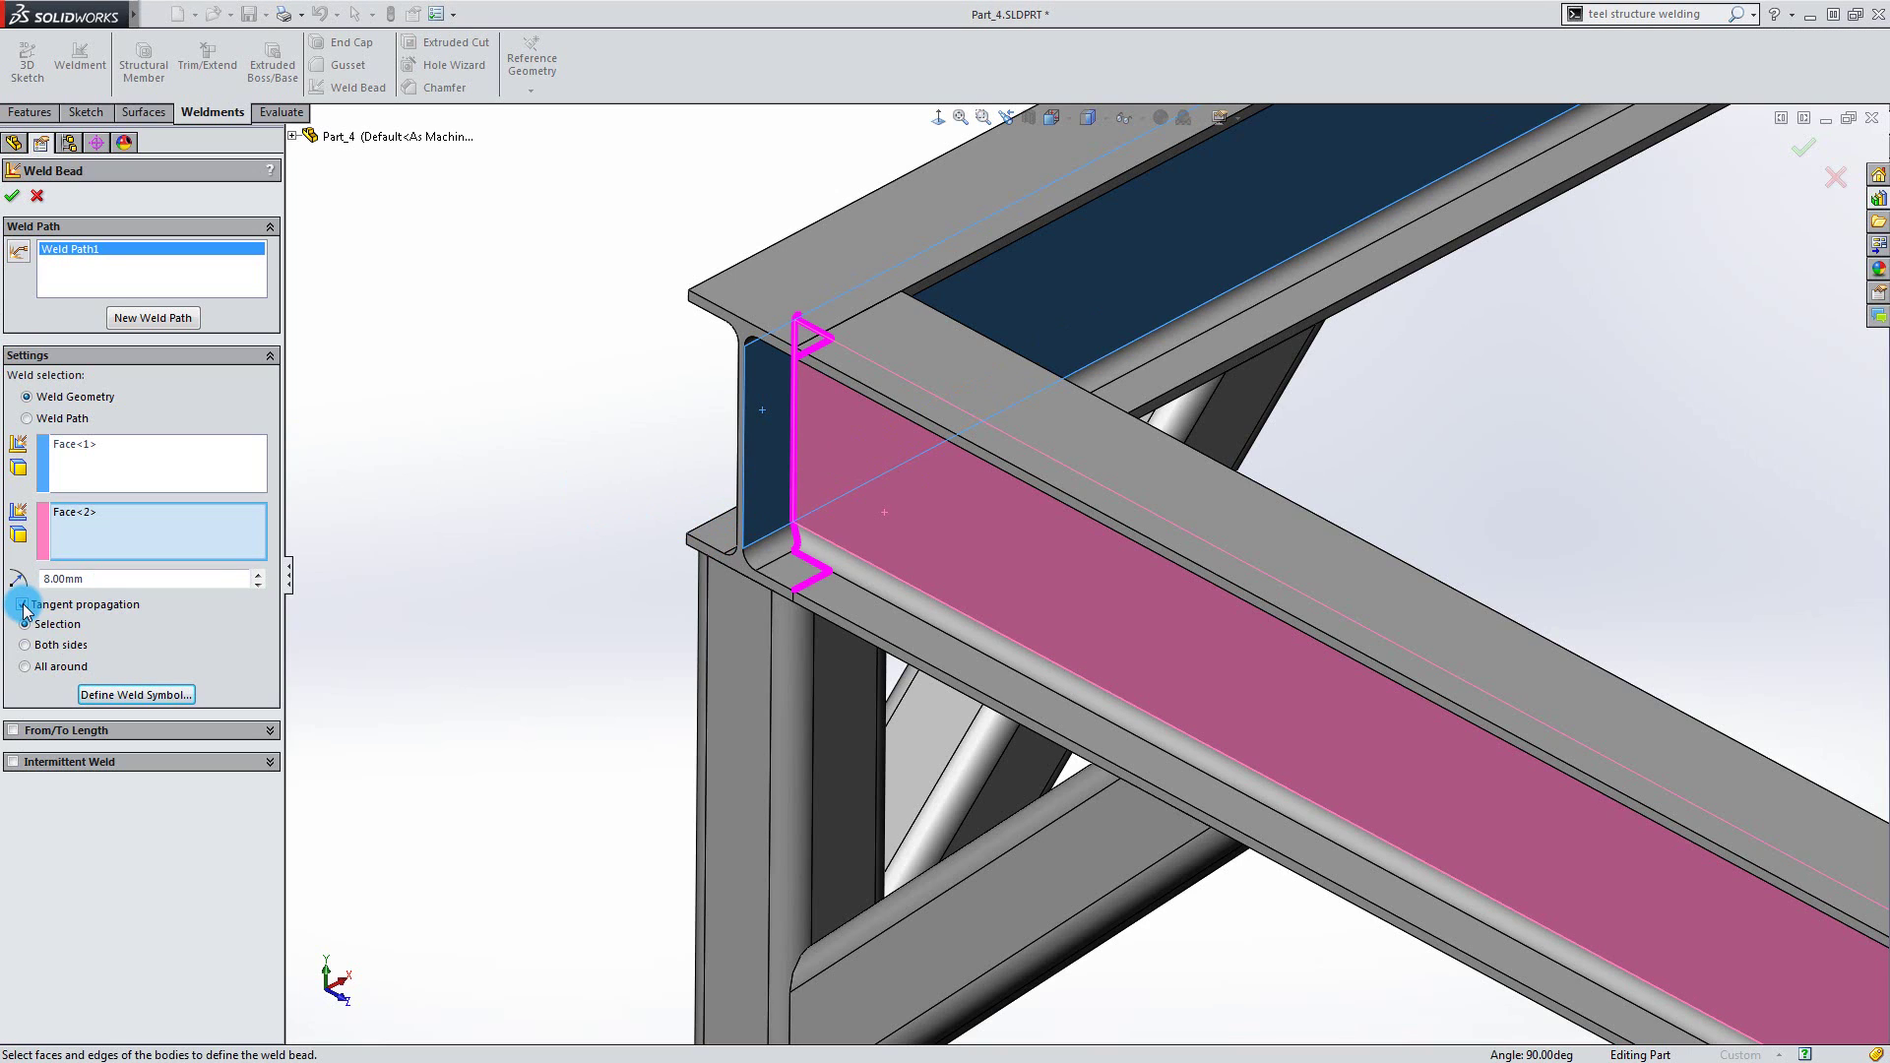
click(138, 695)
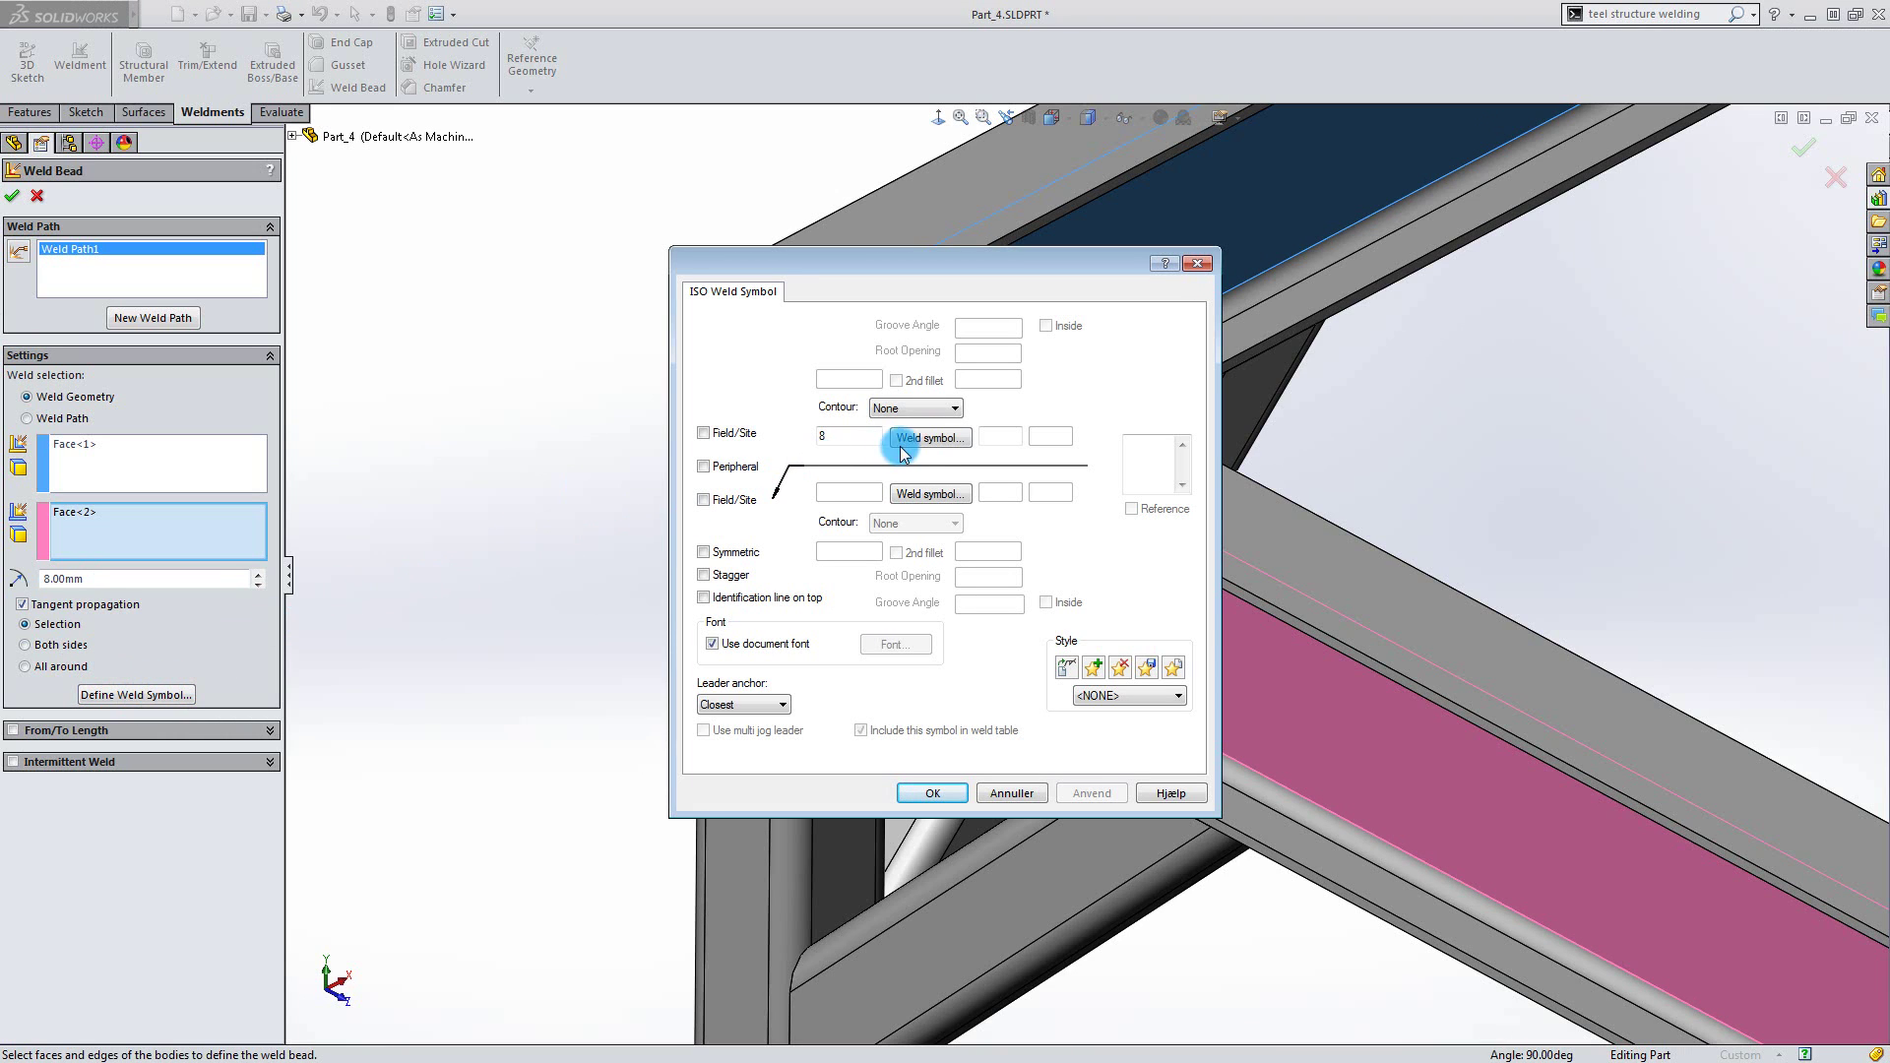
click(931, 438)
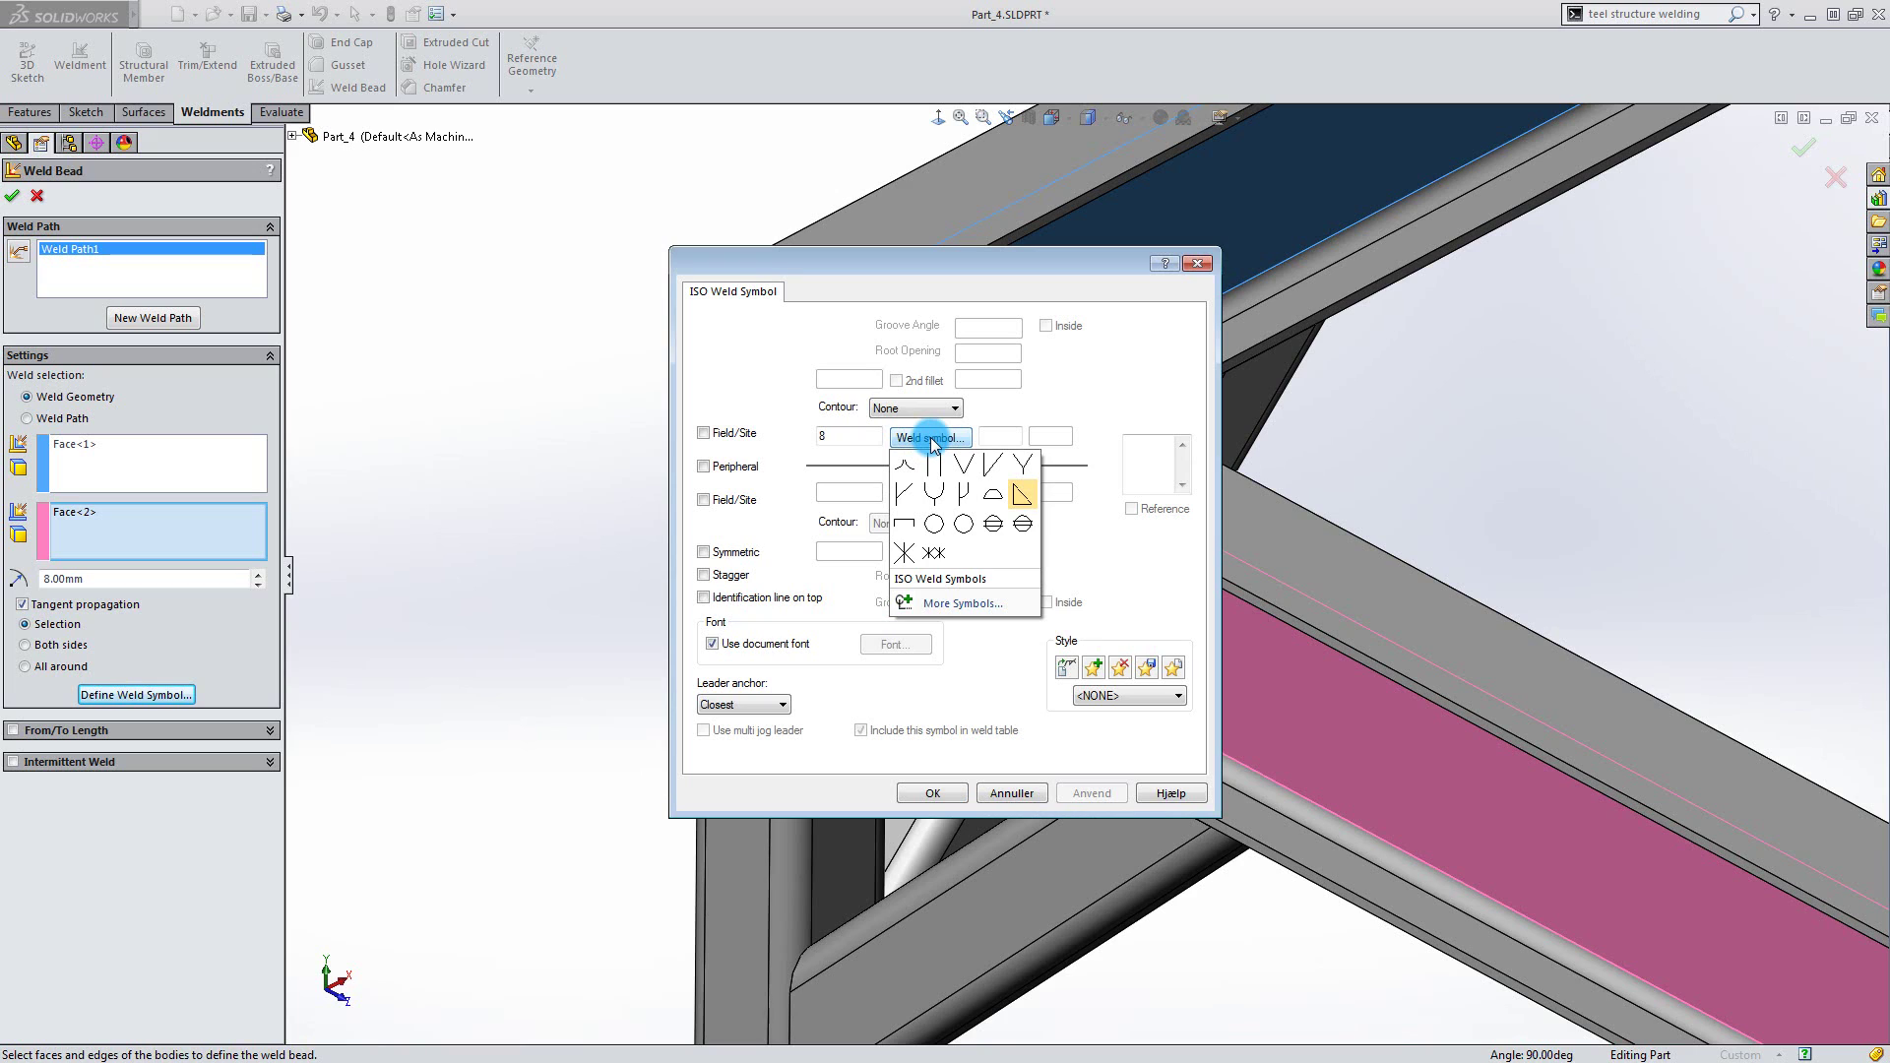
click(957, 604)
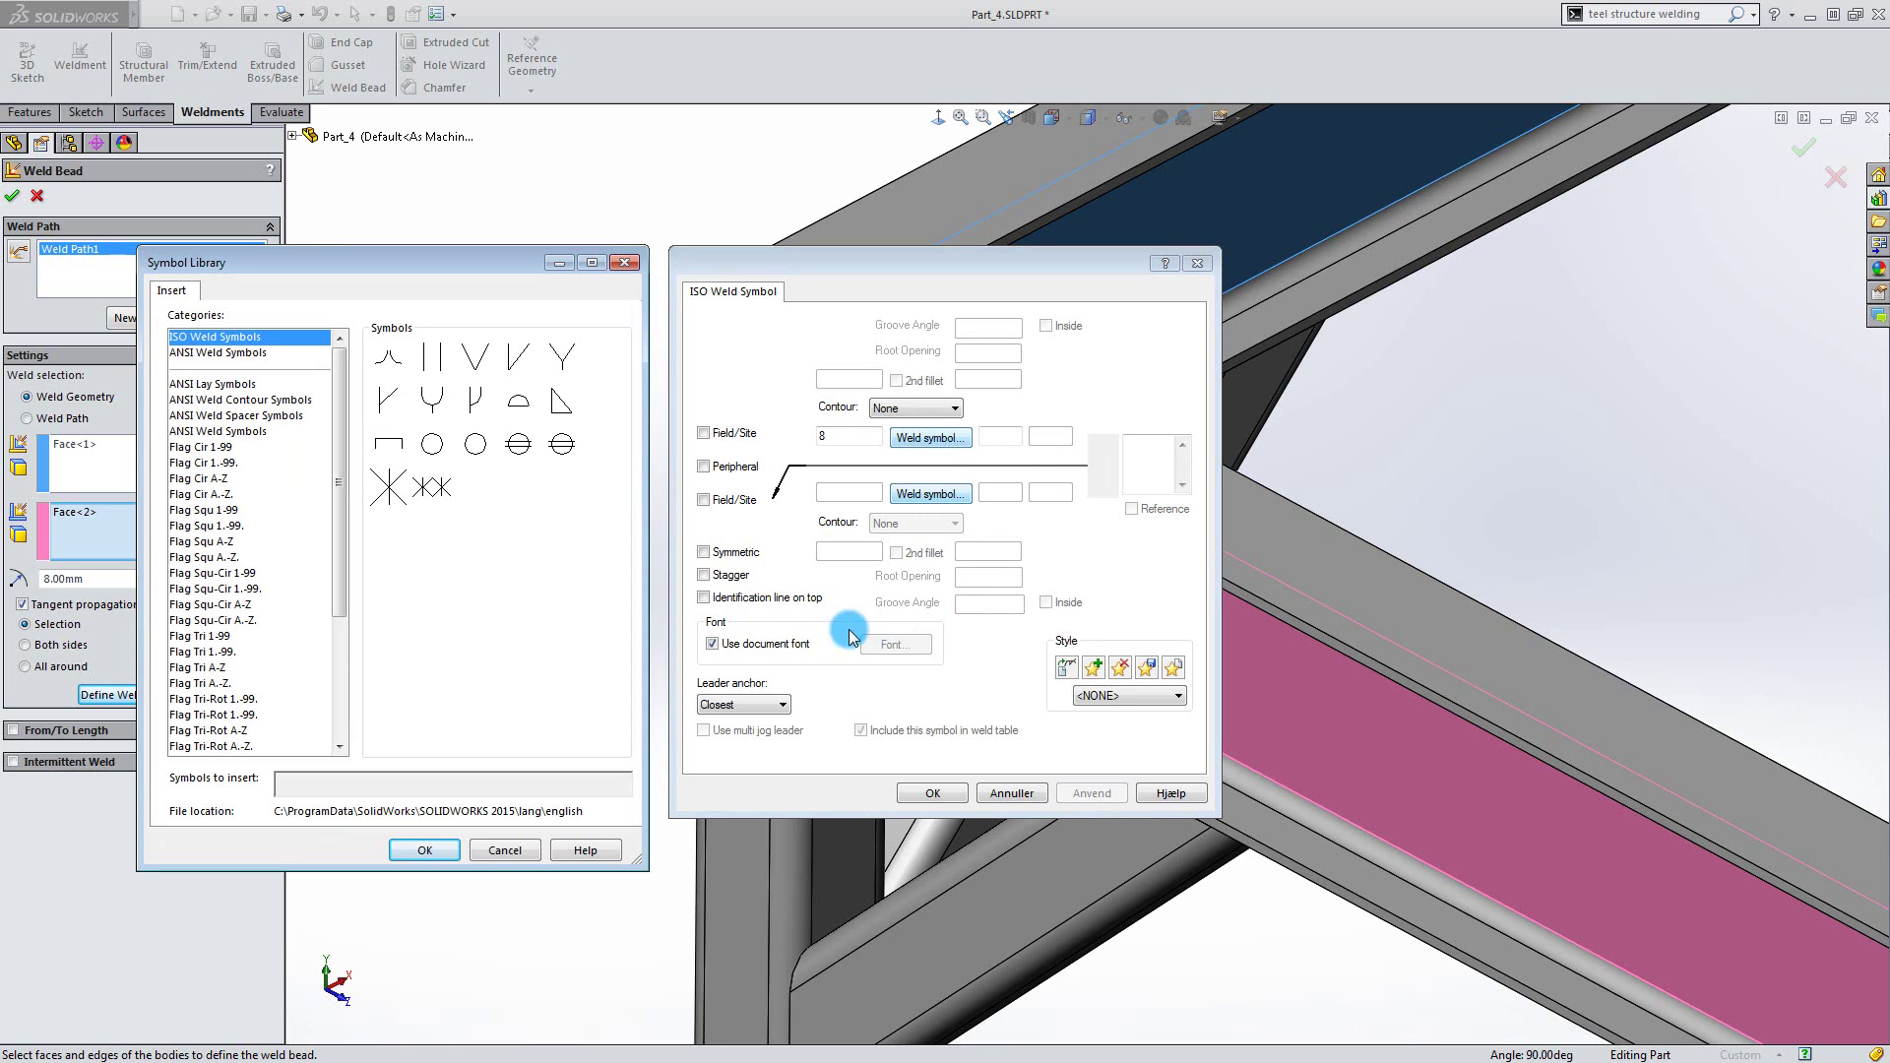
click(226, 356)
drag(337, 394, 335, 519)
click(203, 746)
click(202, 731)
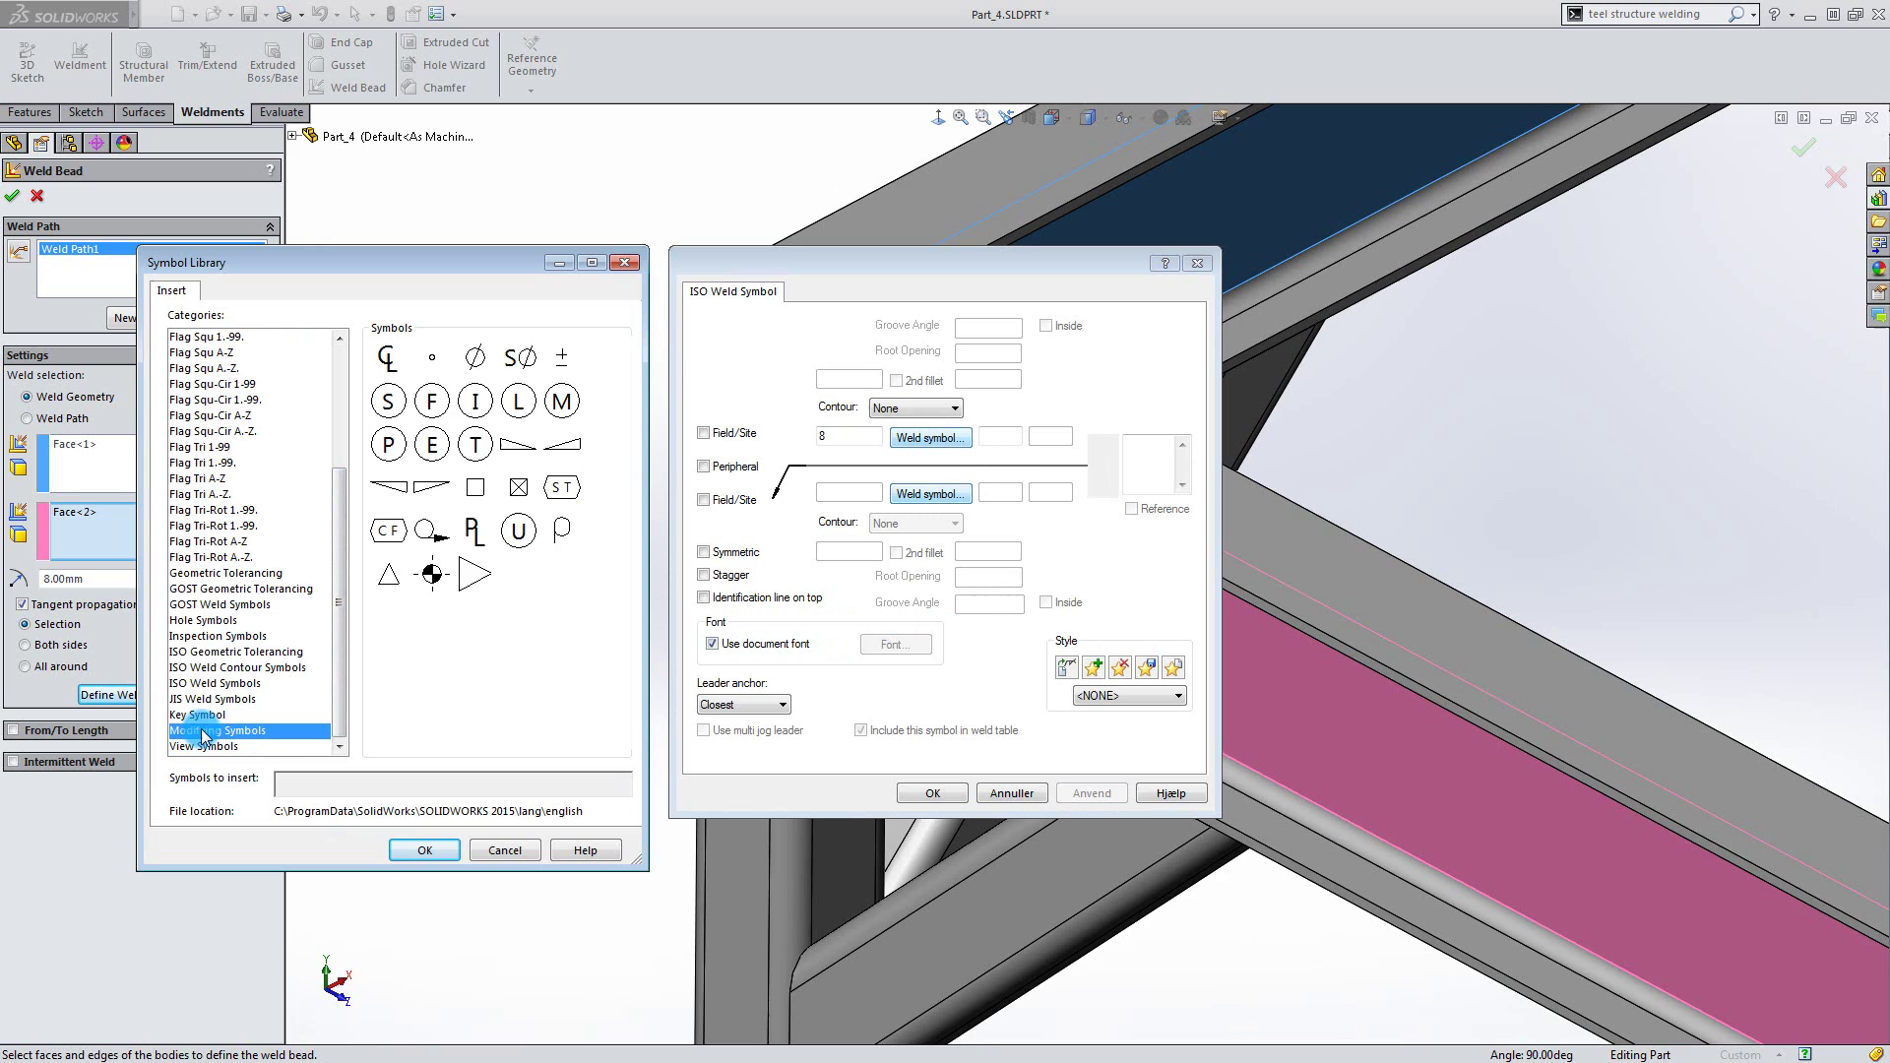
click(202, 715)
click(203, 699)
click(203, 684)
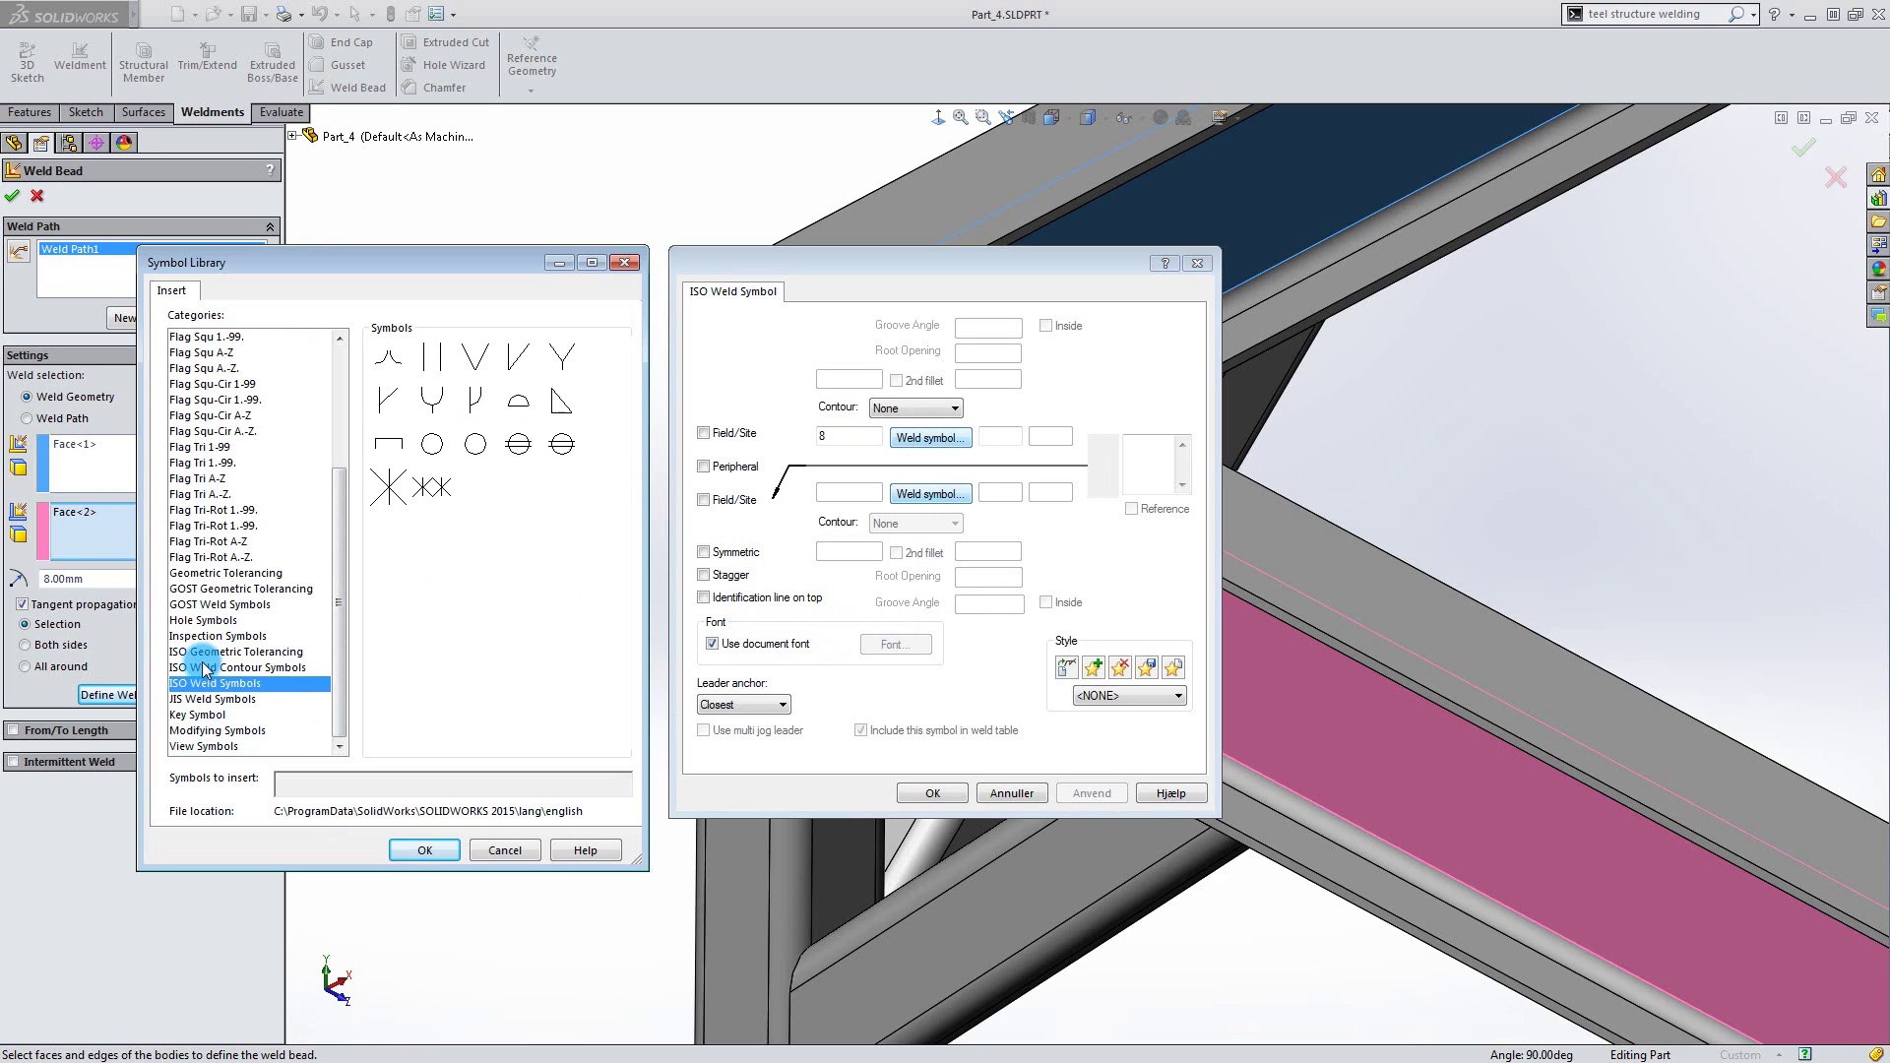
click(203, 667)
click(203, 652)
click(203, 636)
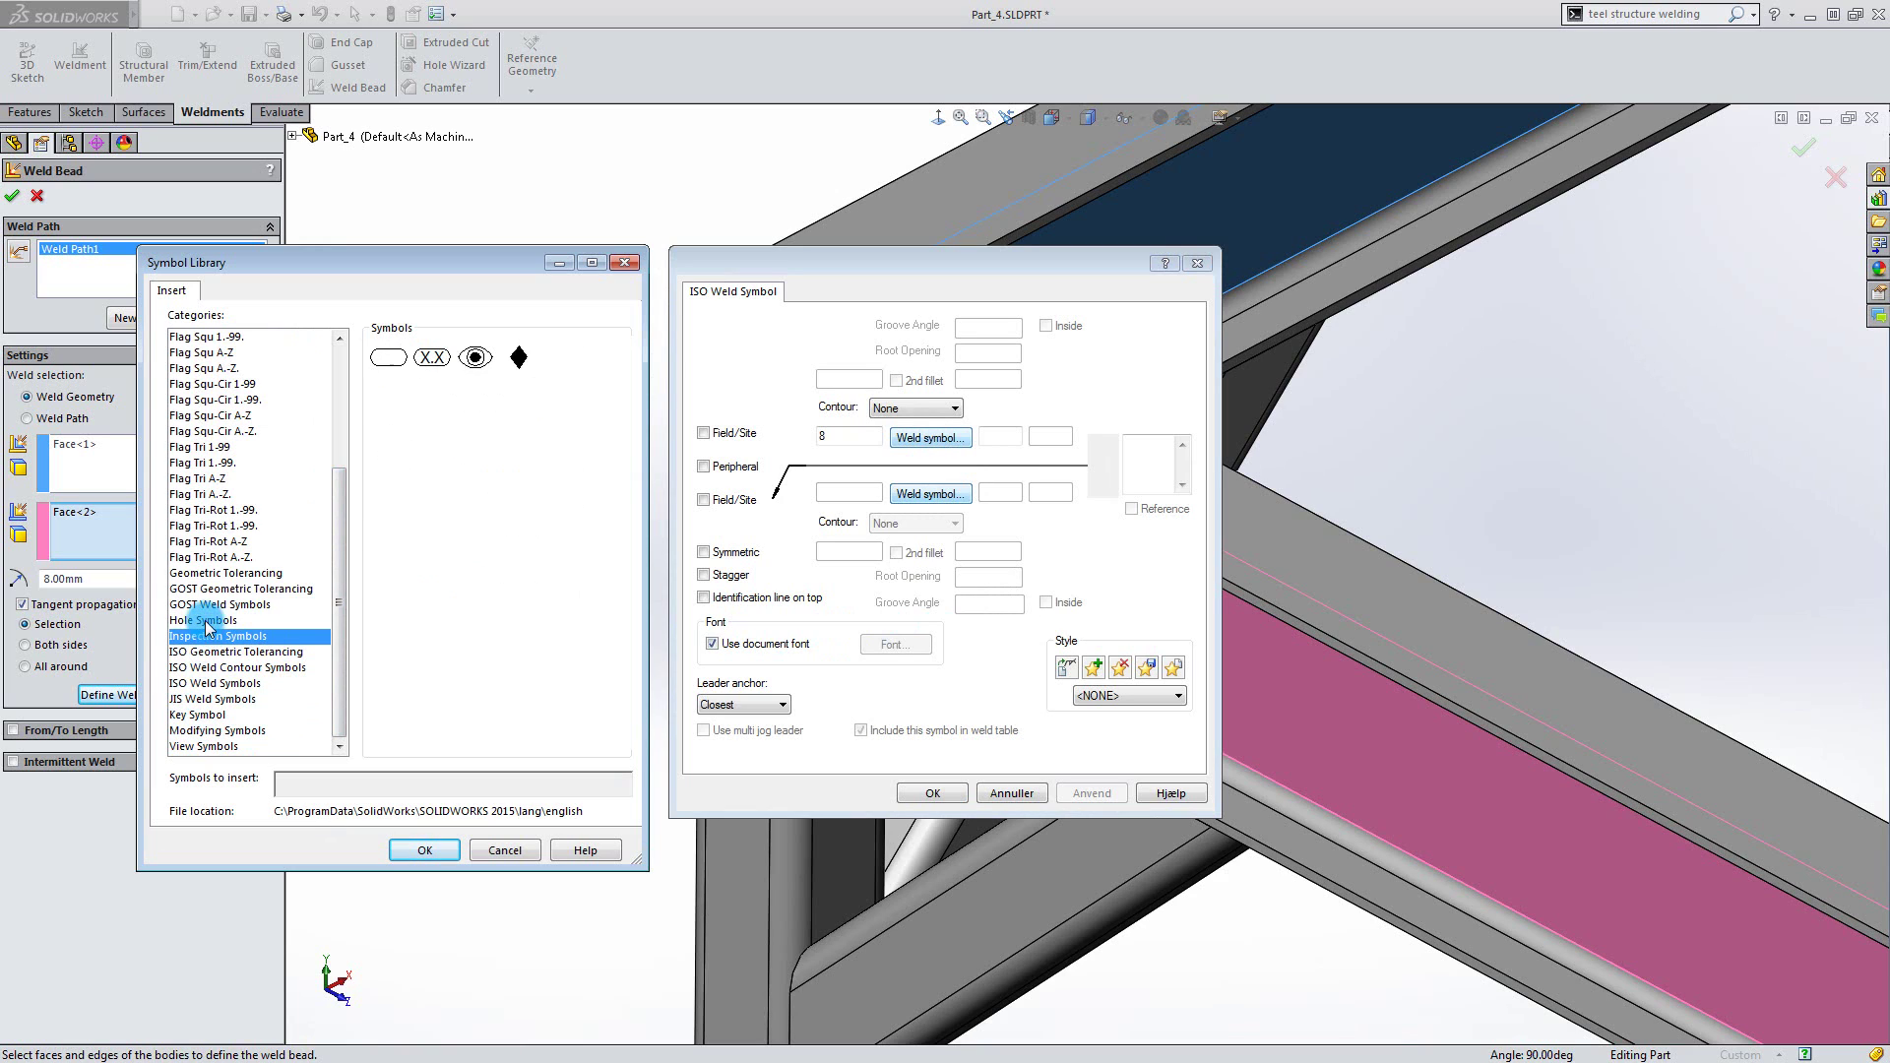
click(203, 620)
click(205, 605)
click(204, 589)
click(205, 573)
scroll(240, 606, up, 4)
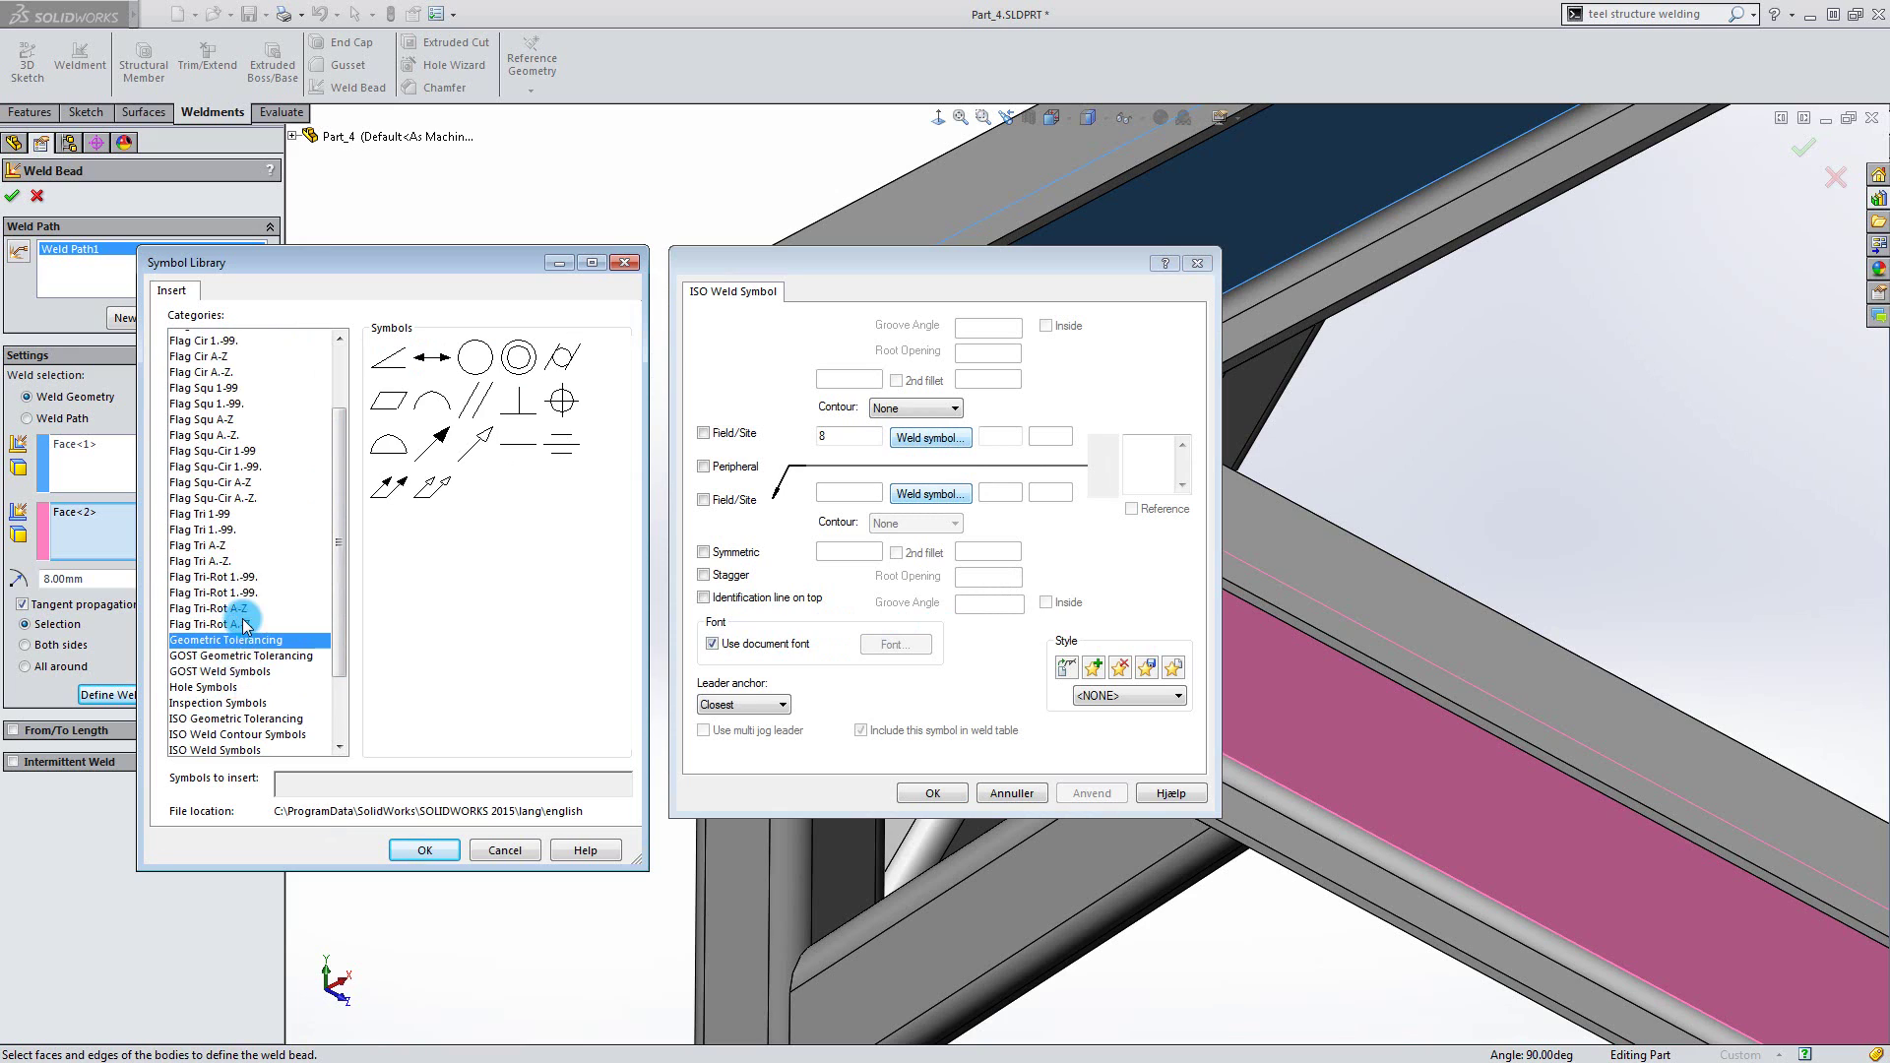
click(215, 337)
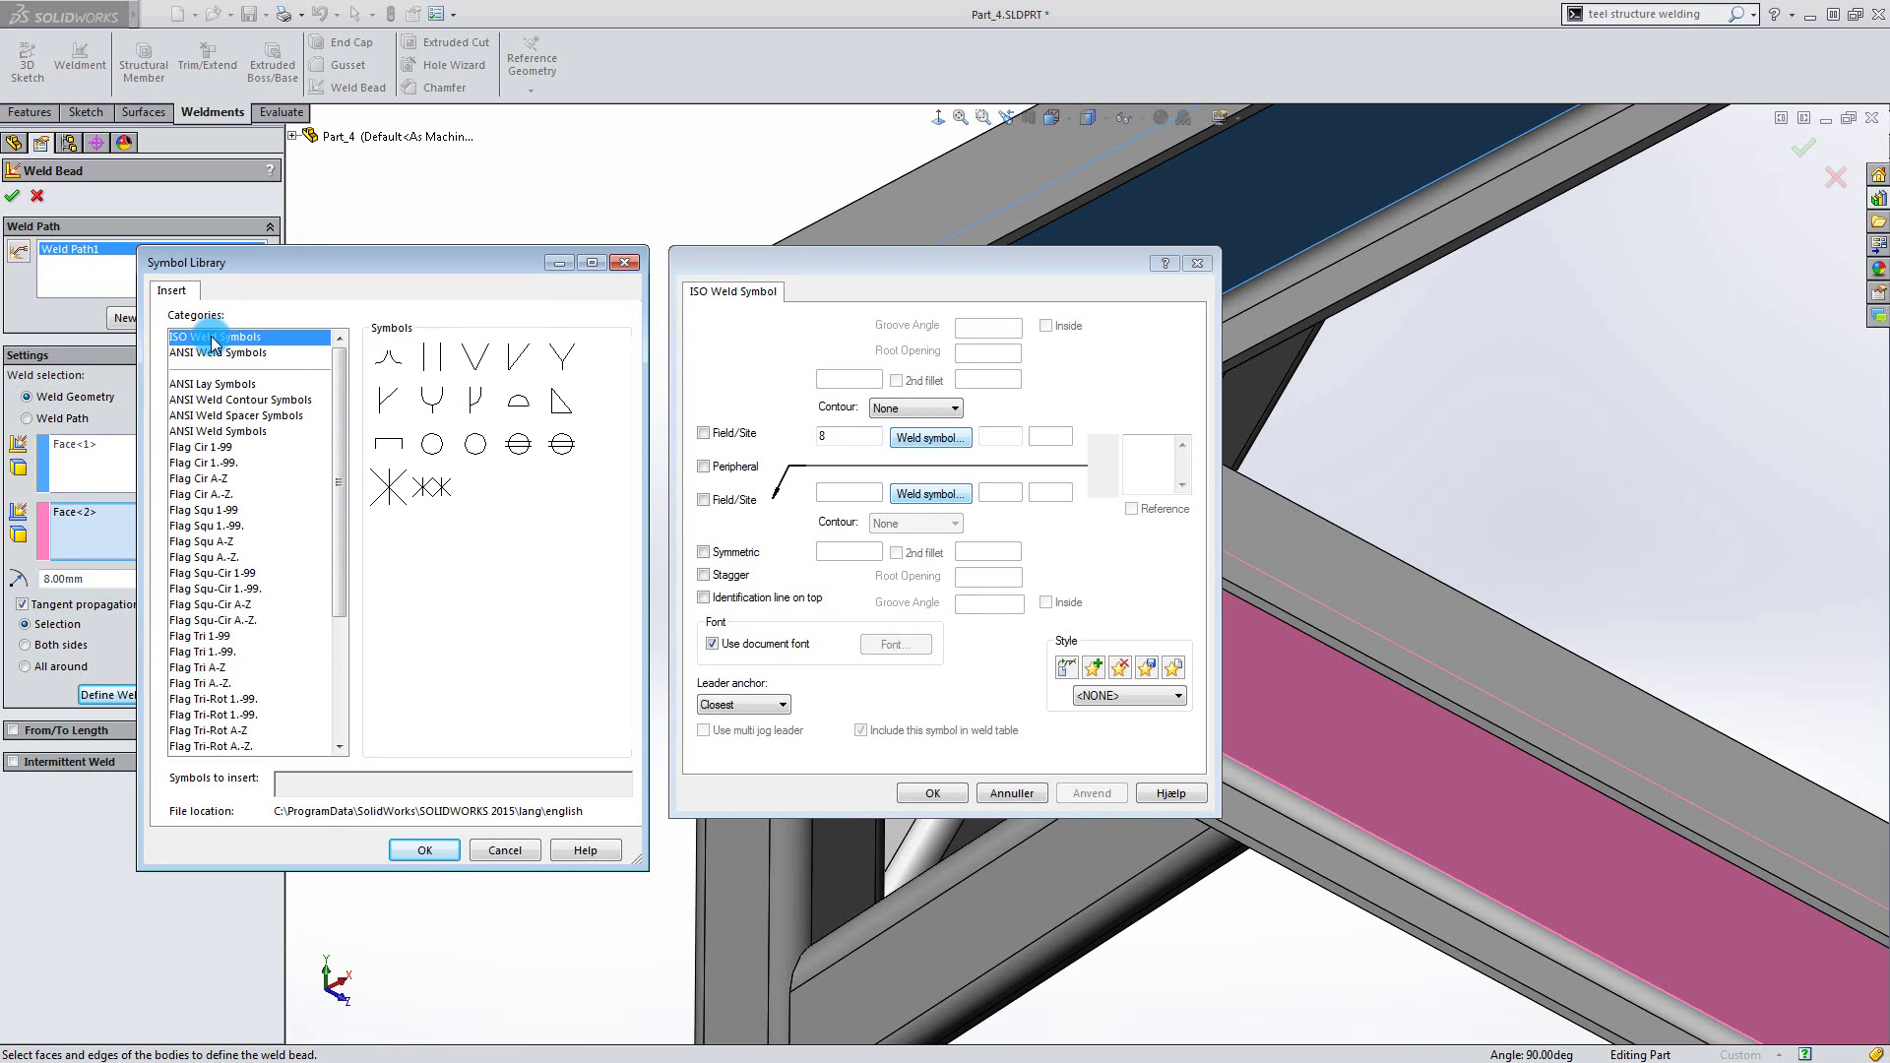
click(502, 850)
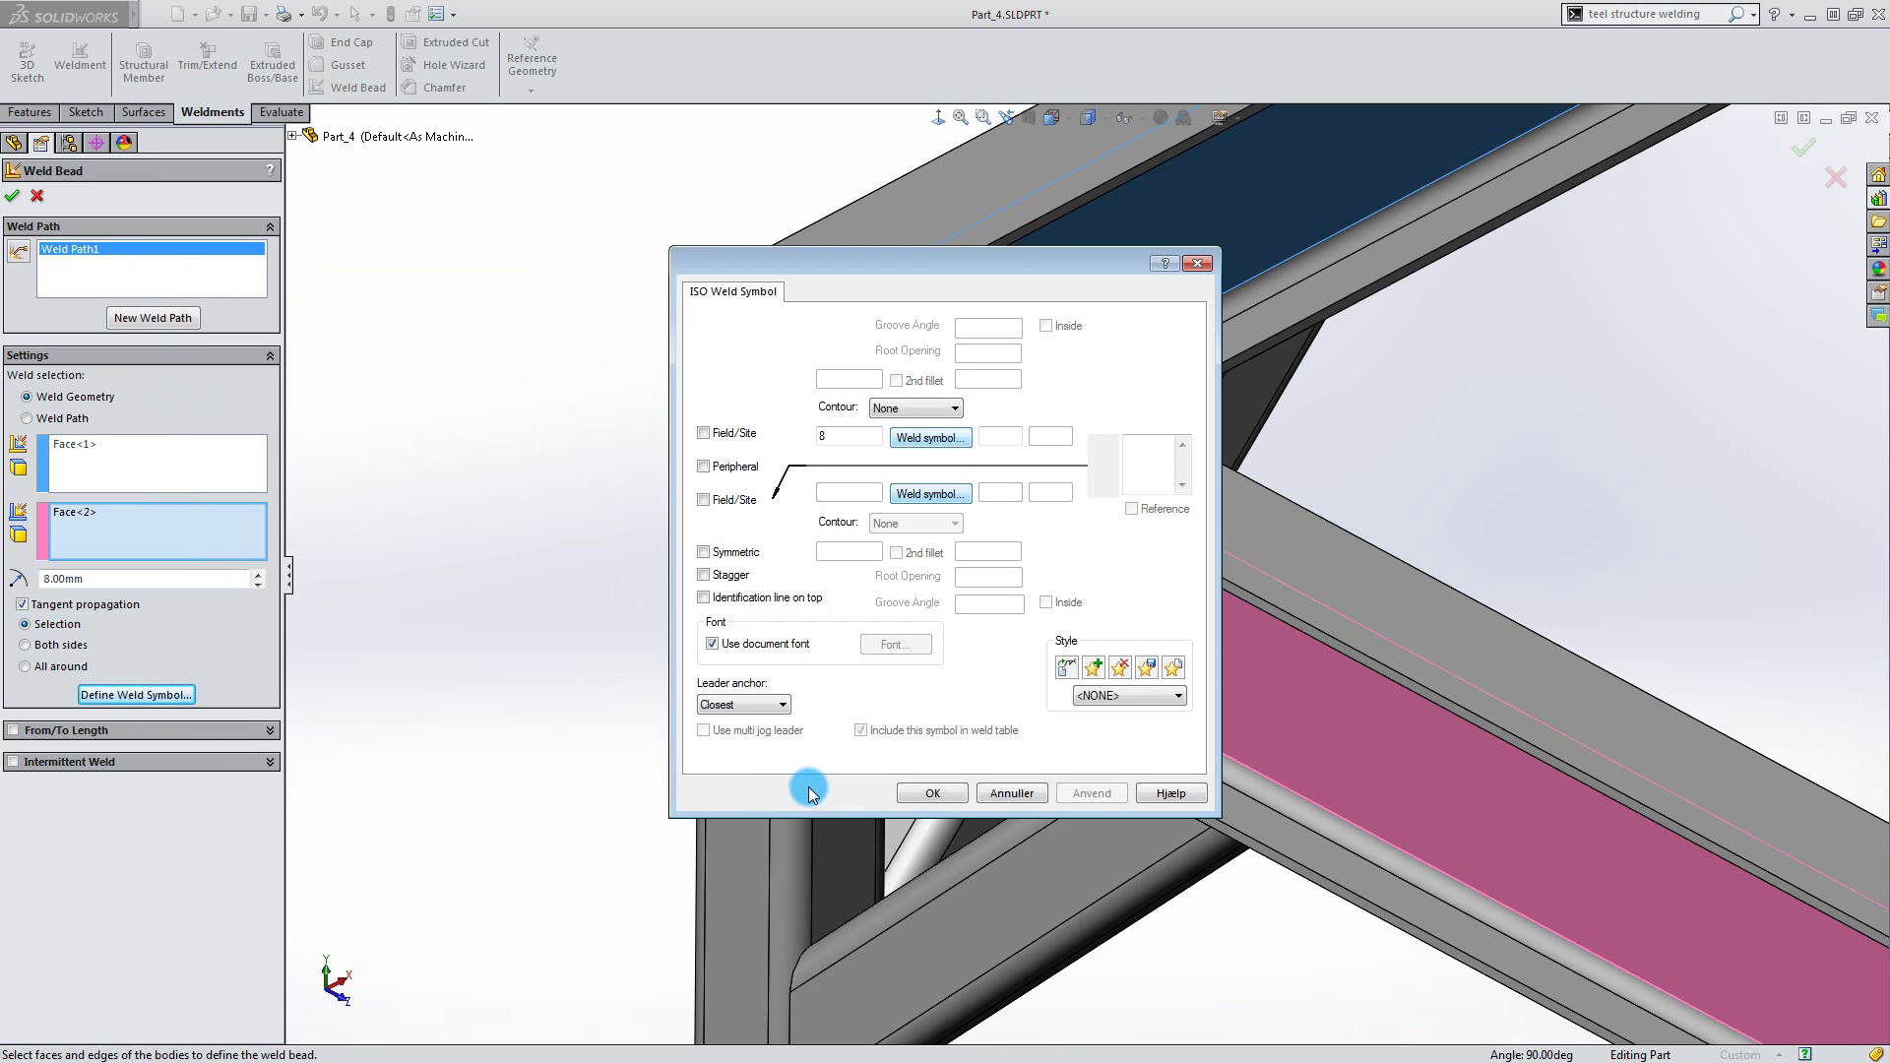
click(943, 793)
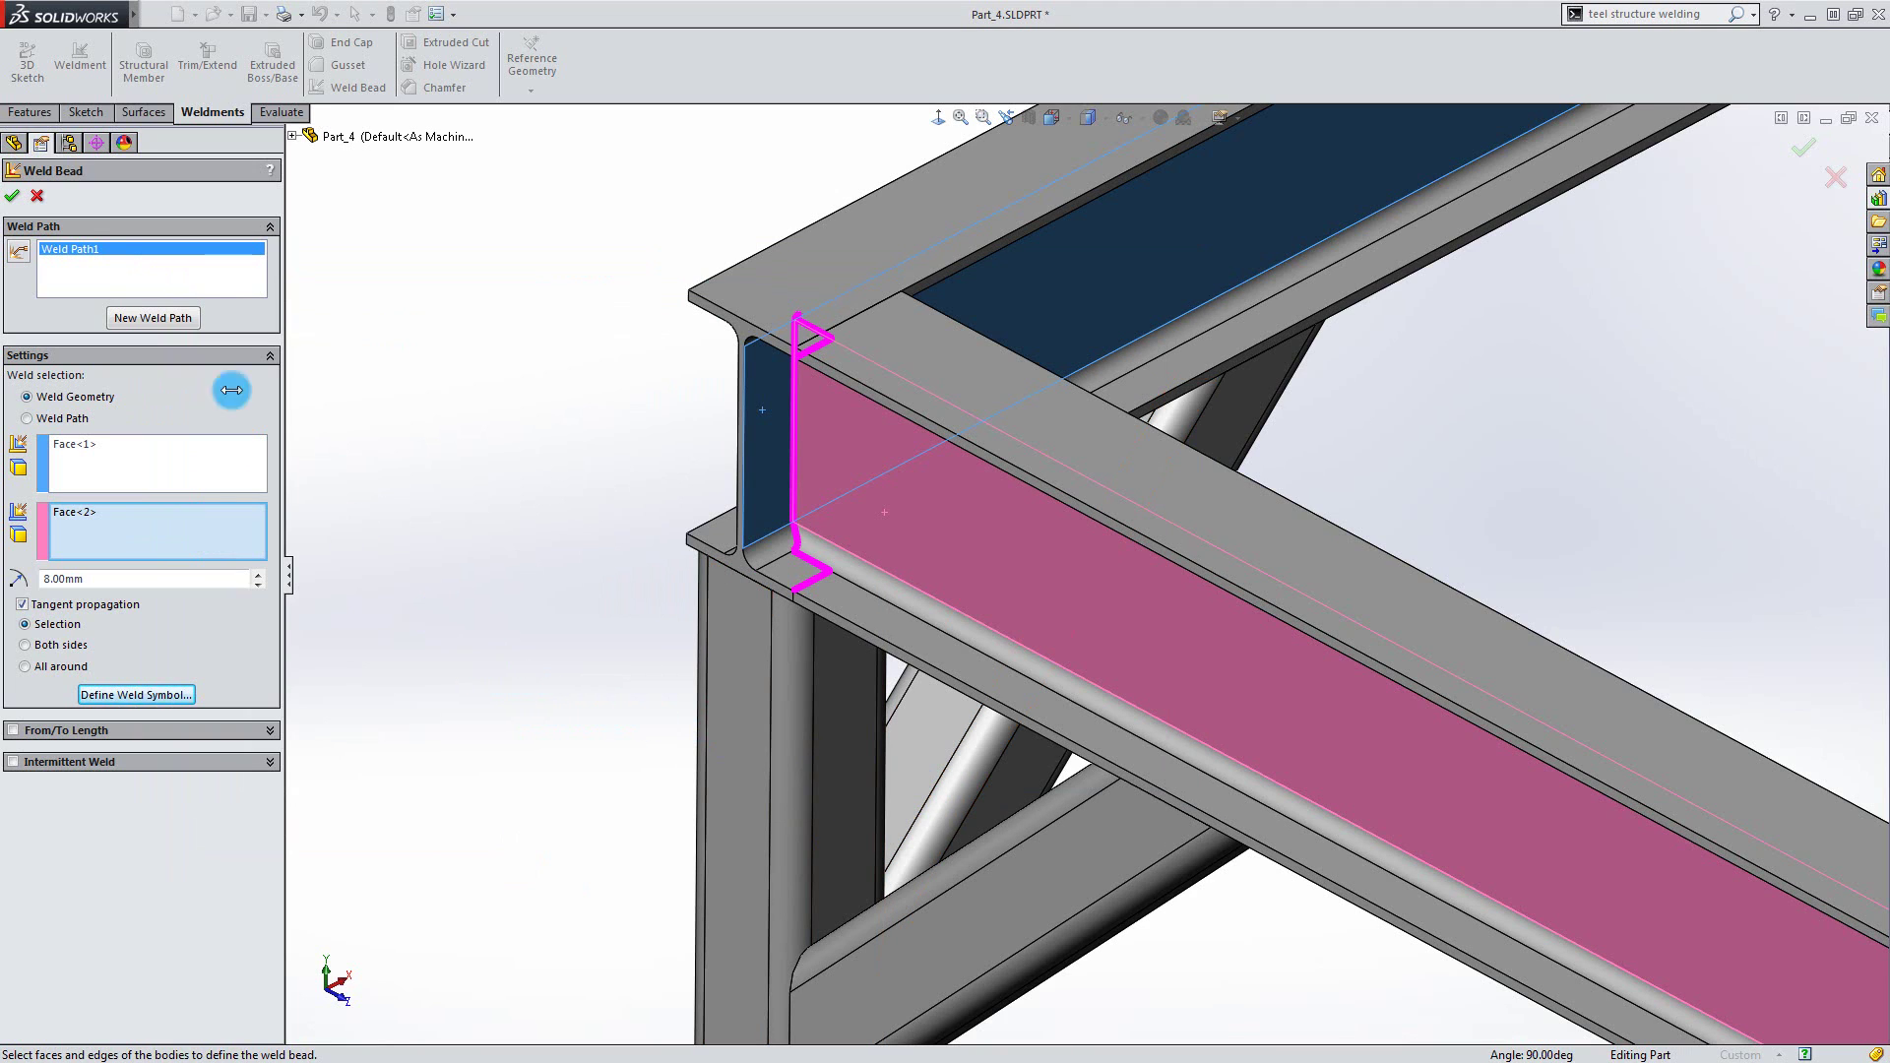
Create the 8 mm beam-joint weld bead and orbit to inspect it from below.
click(14, 199)
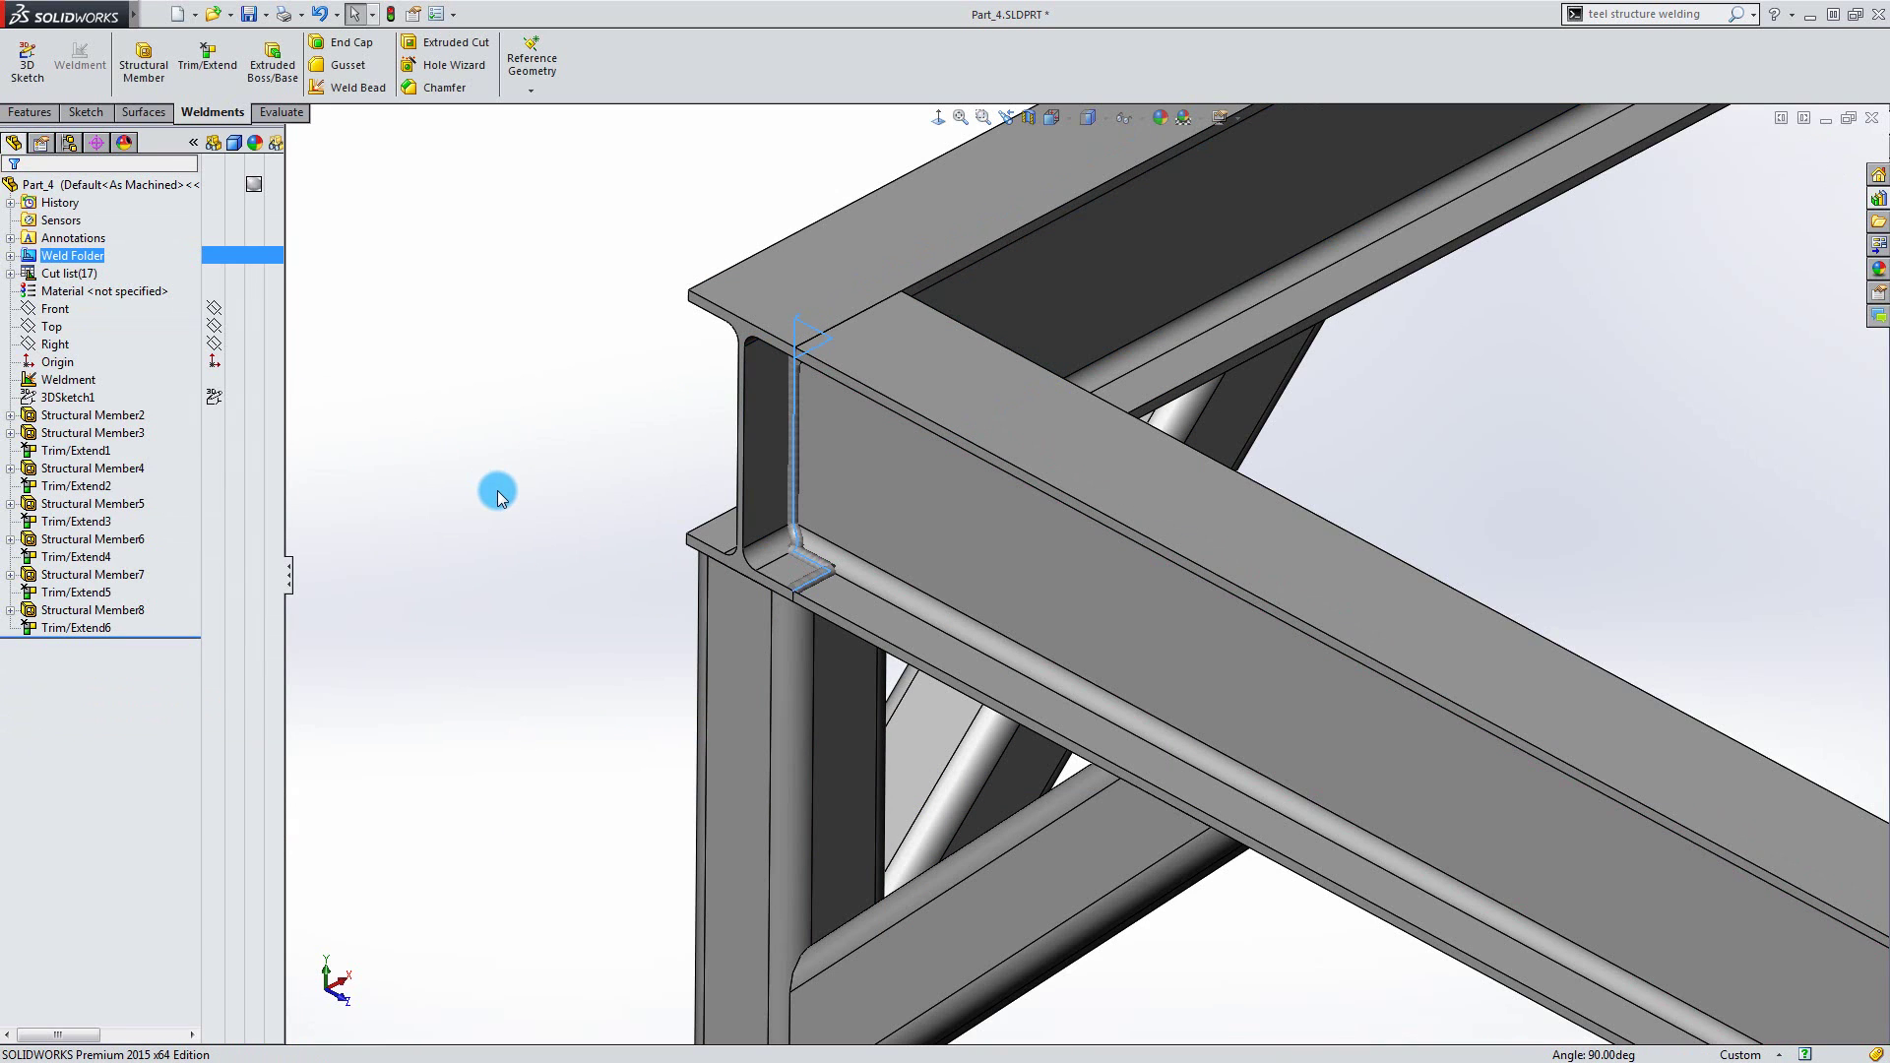
click(498, 490)
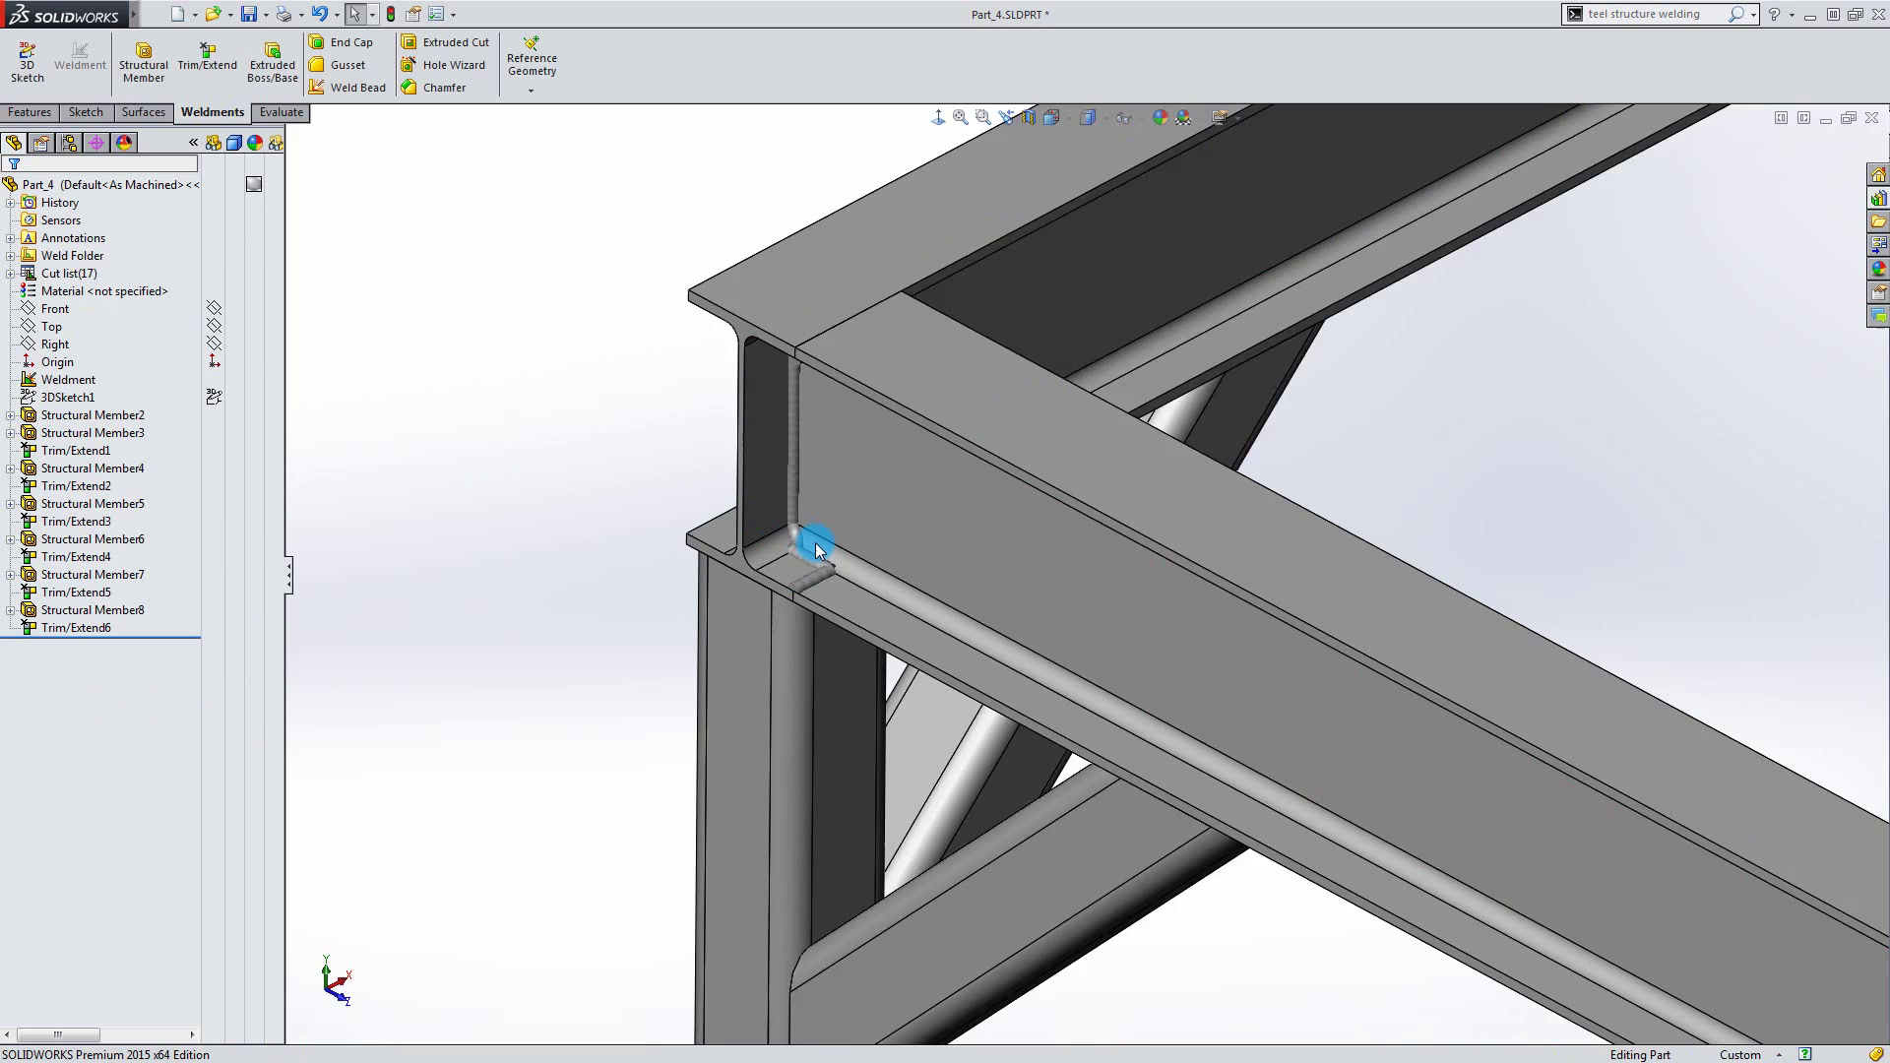
scroll(802, 538, down, 3)
middle_drag(849, 556, 894, 715)
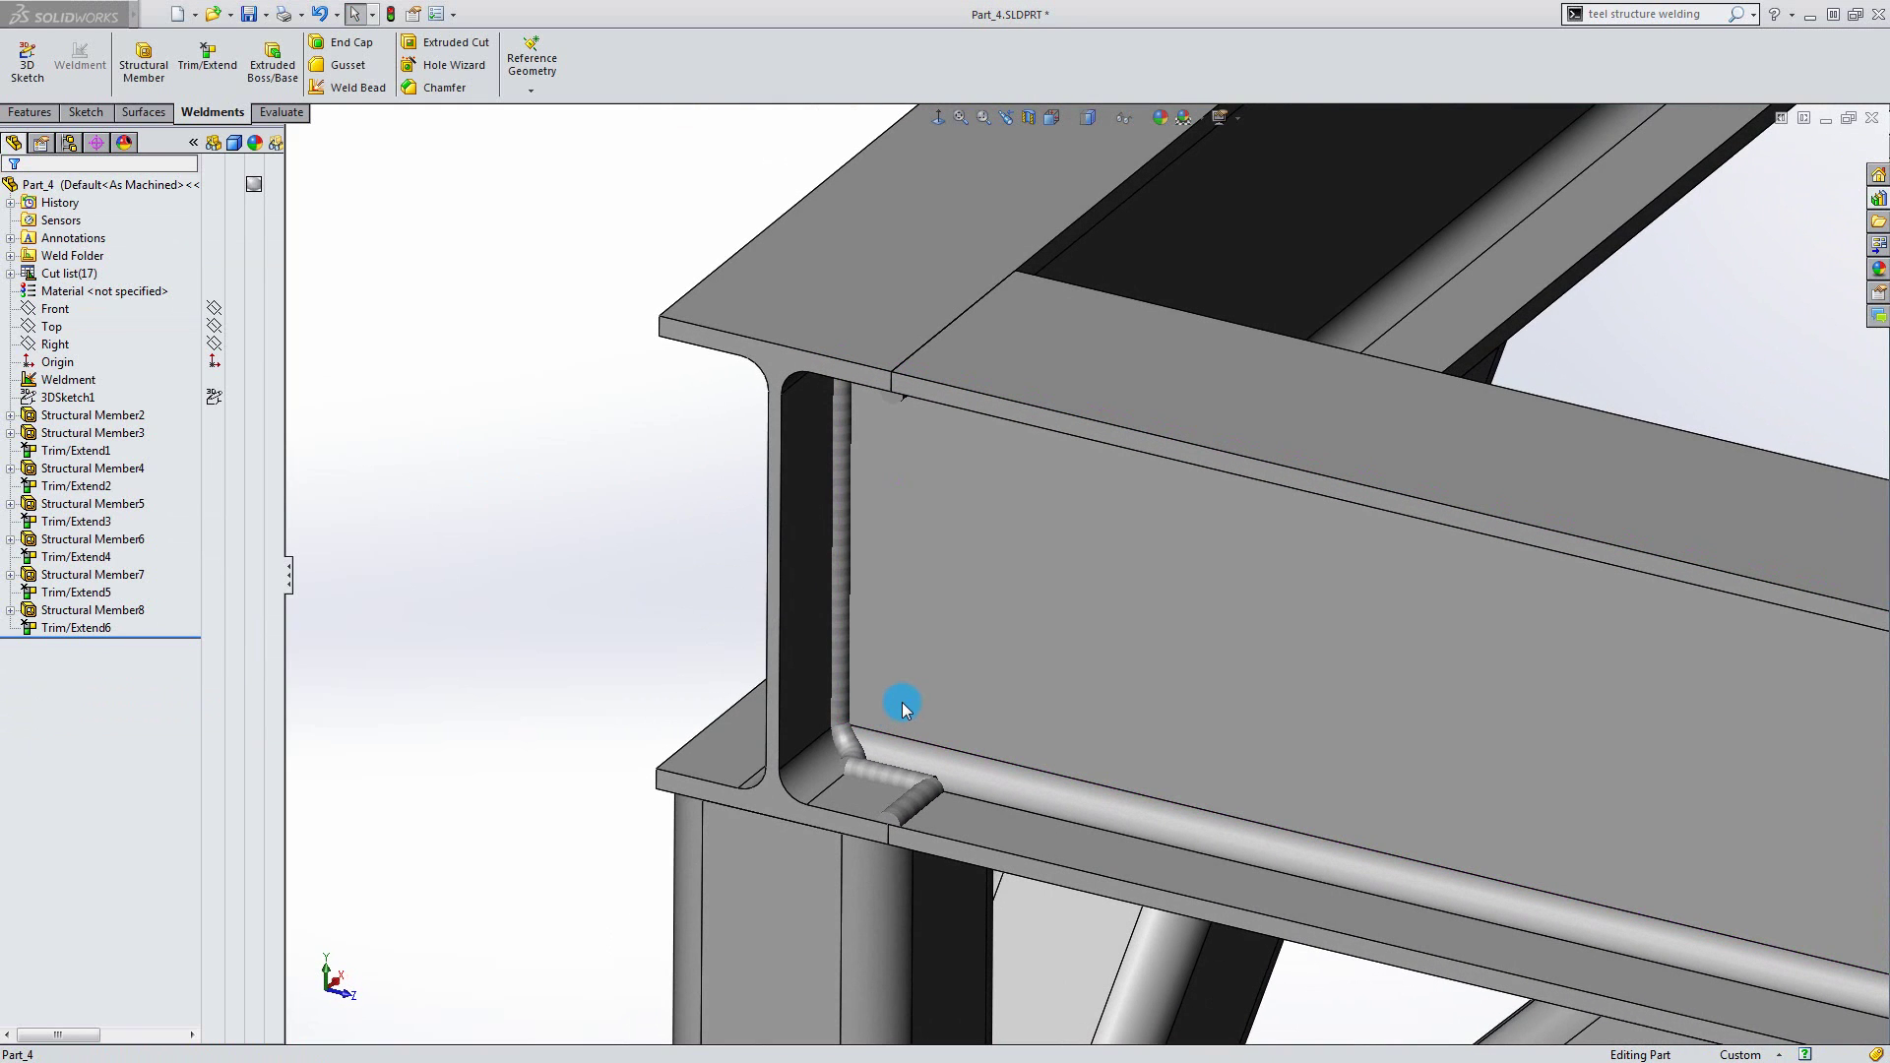
Add a second 8 mm weld bead where the crossing beam meets the dark beam web, with tangent propagation.
click(347, 86)
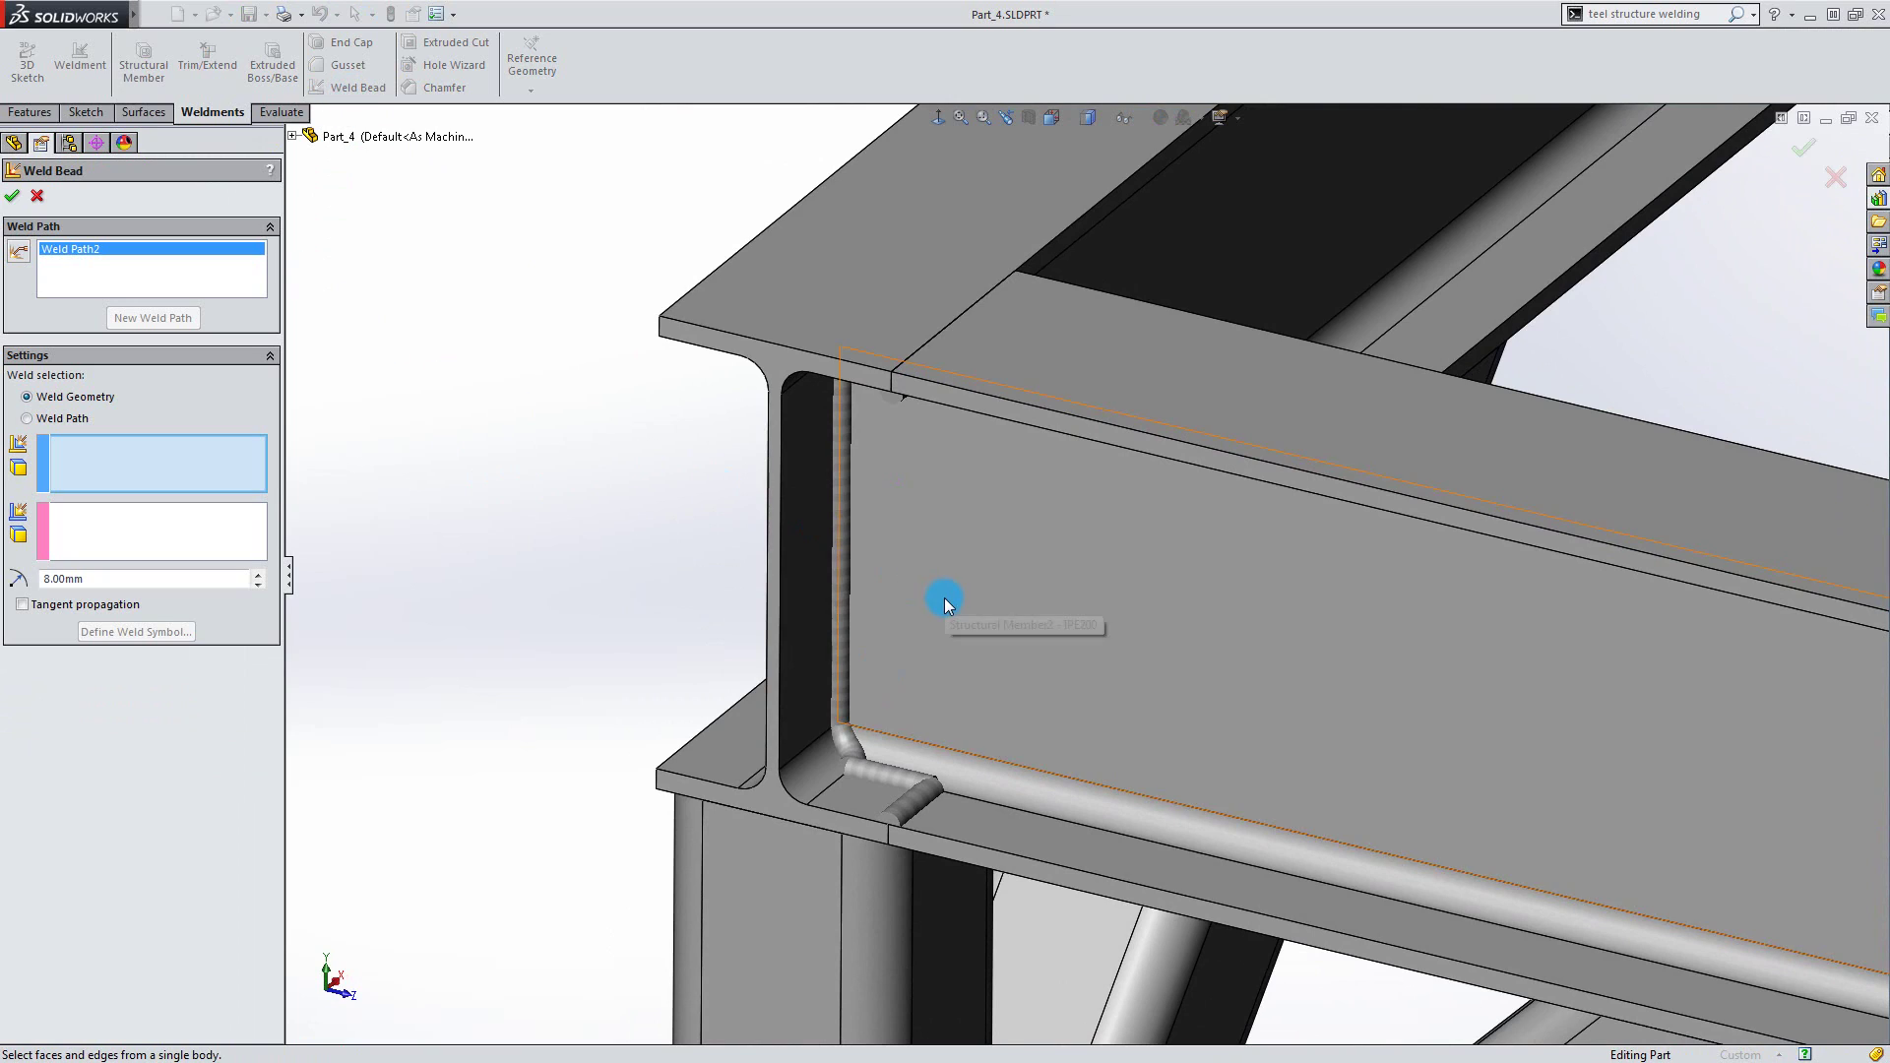
scroll(943, 599, up, 3)
middle_drag(1144, 581, 912, 641)
scroll(1267, 535, down, 5)
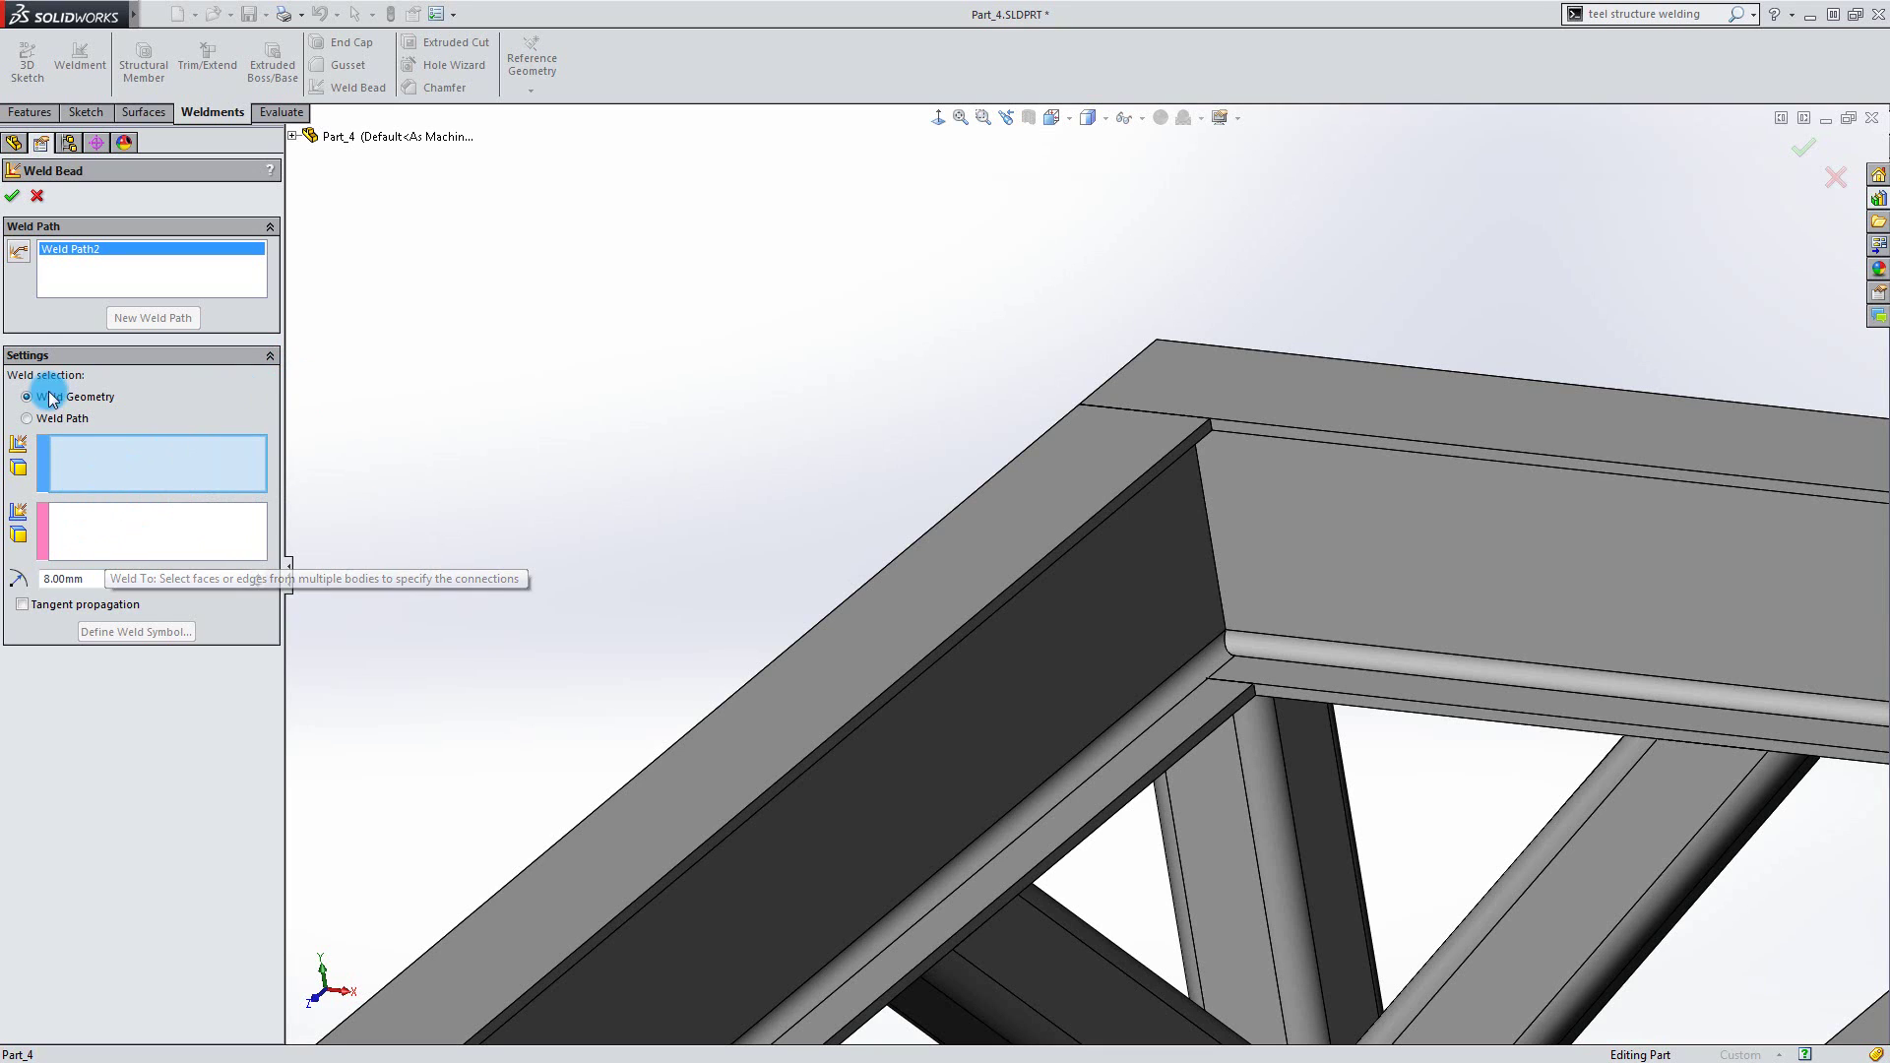
click(20, 253)
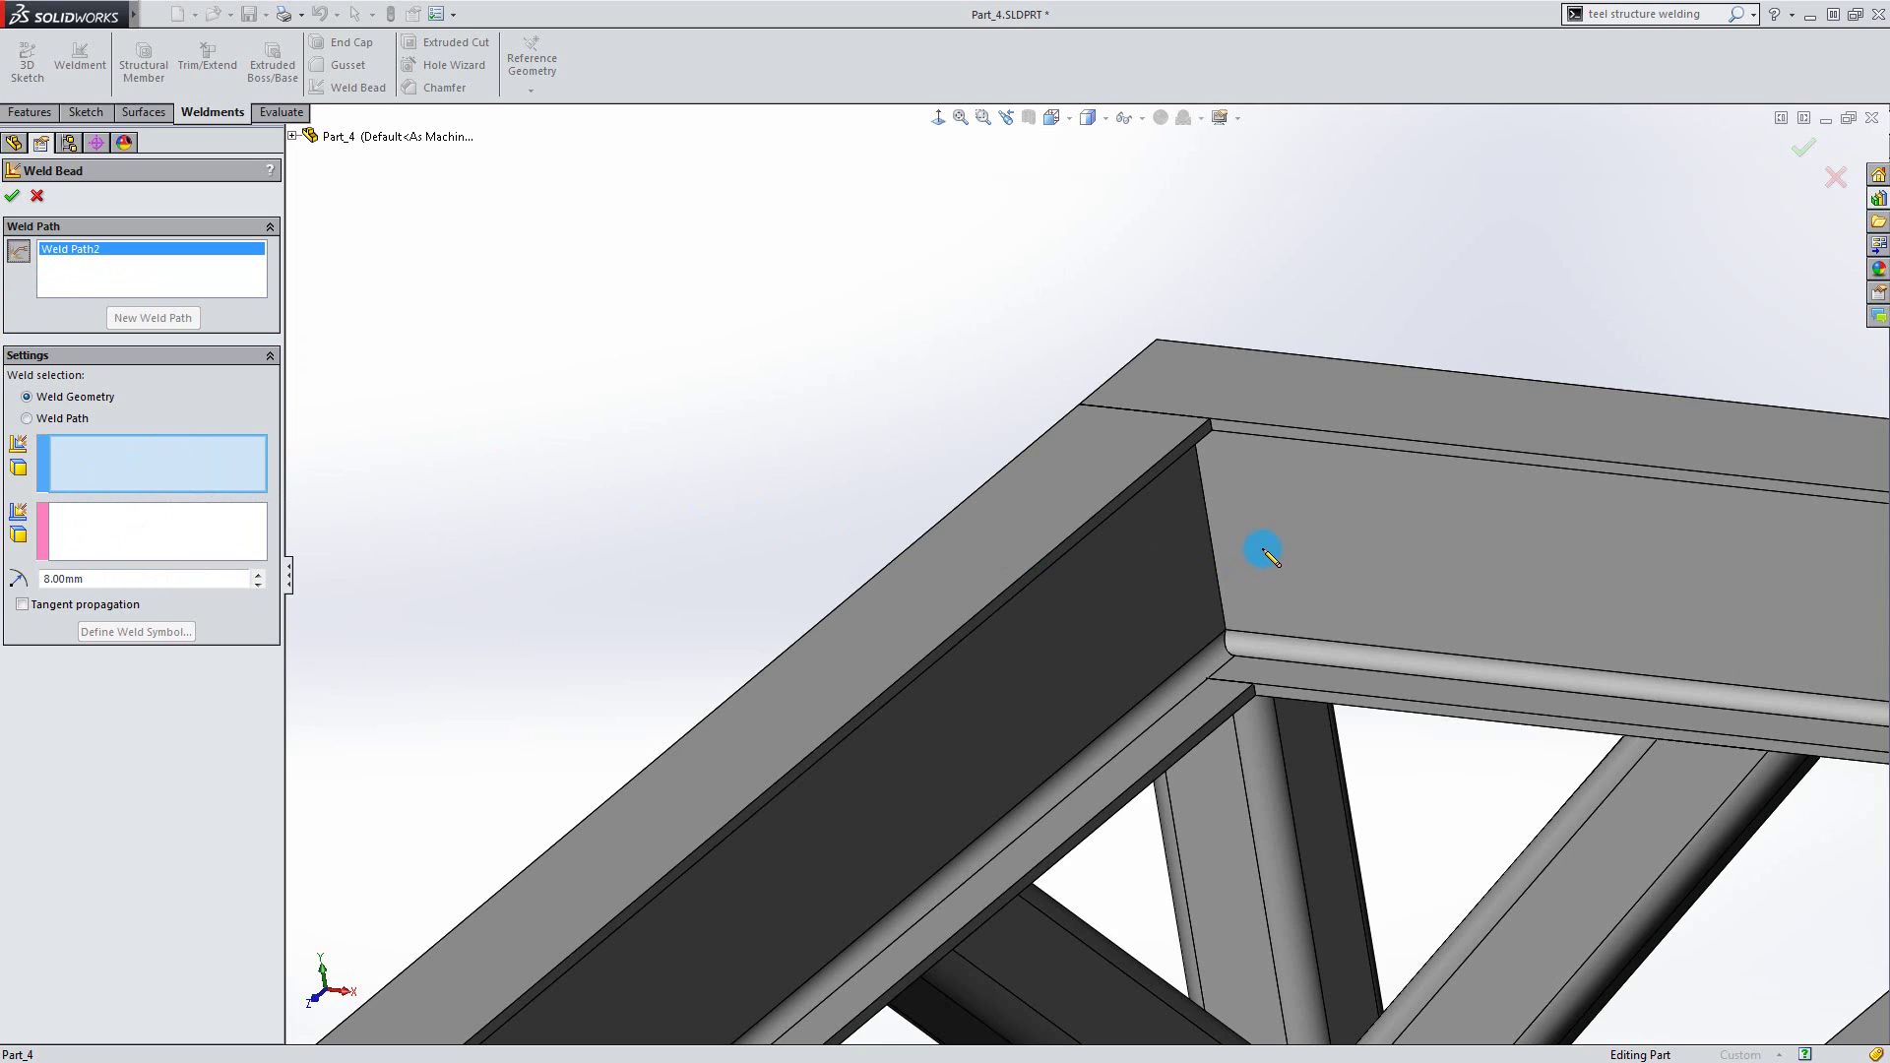
drag(1264, 551, 1181, 582)
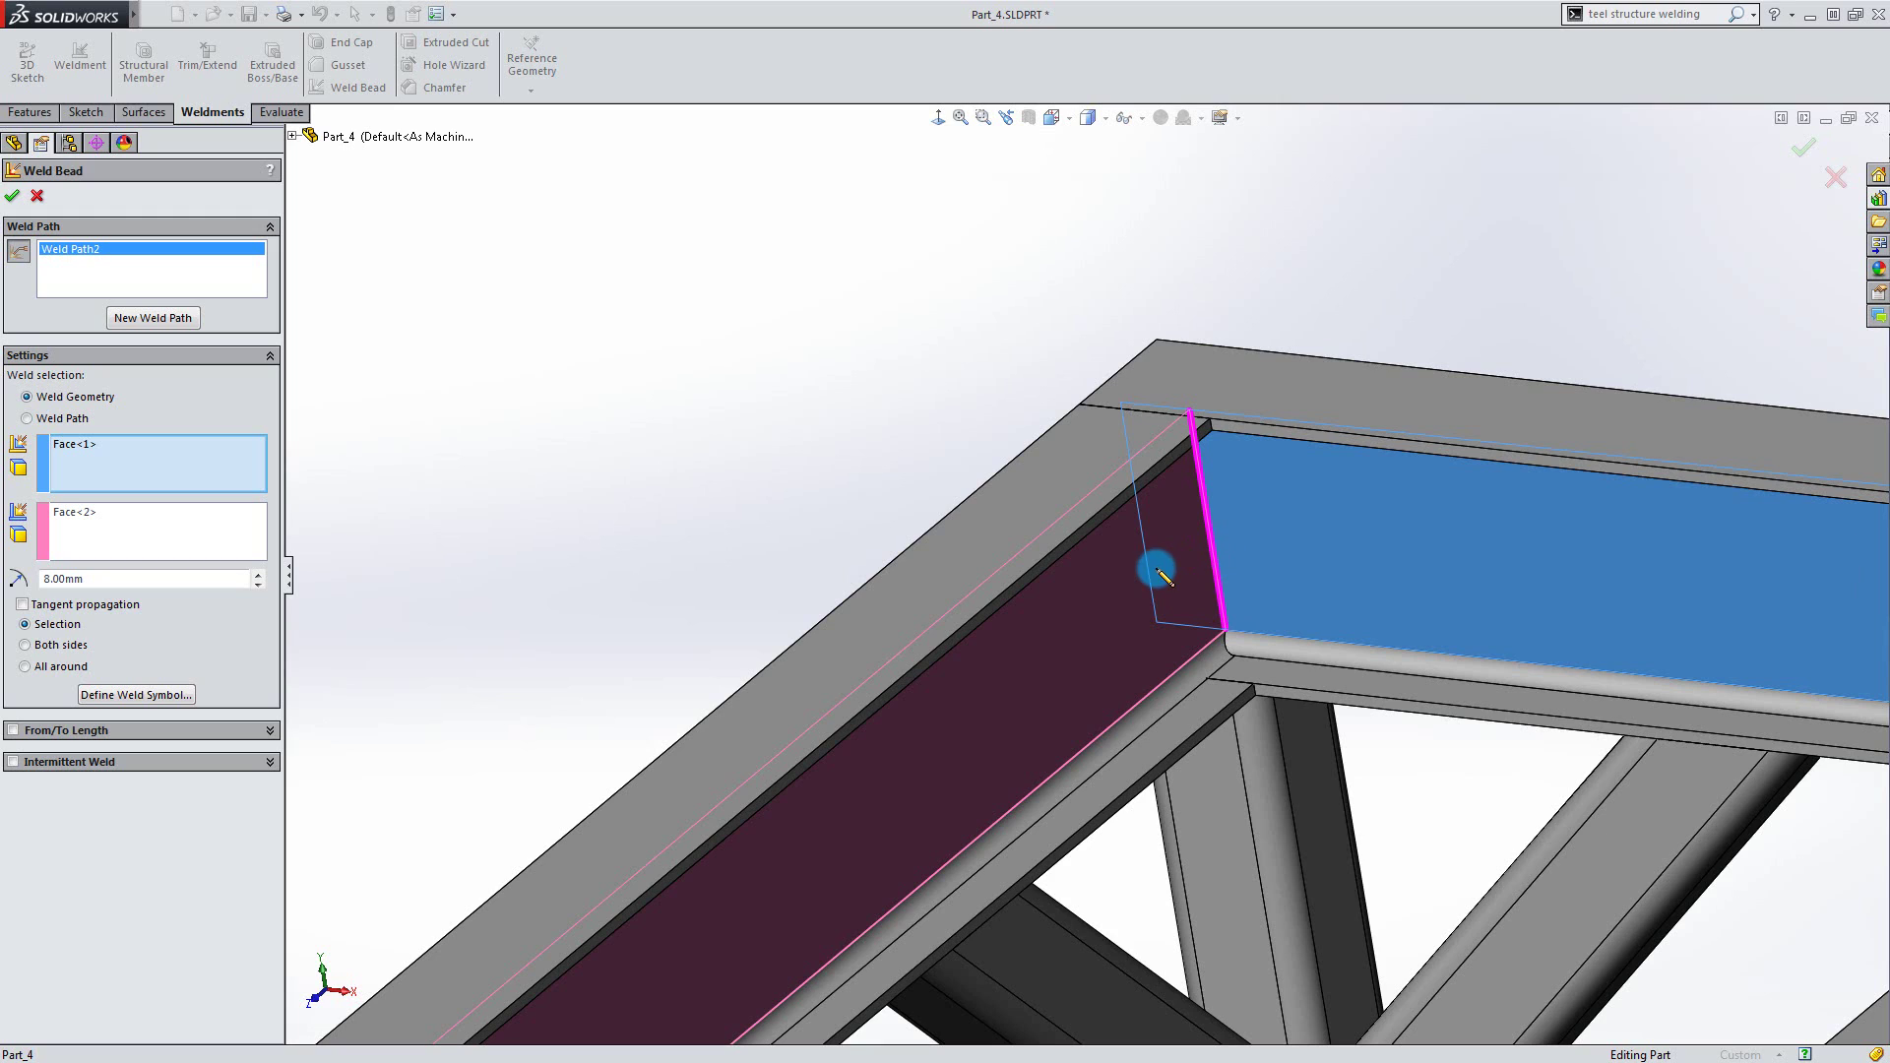
click(22, 605)
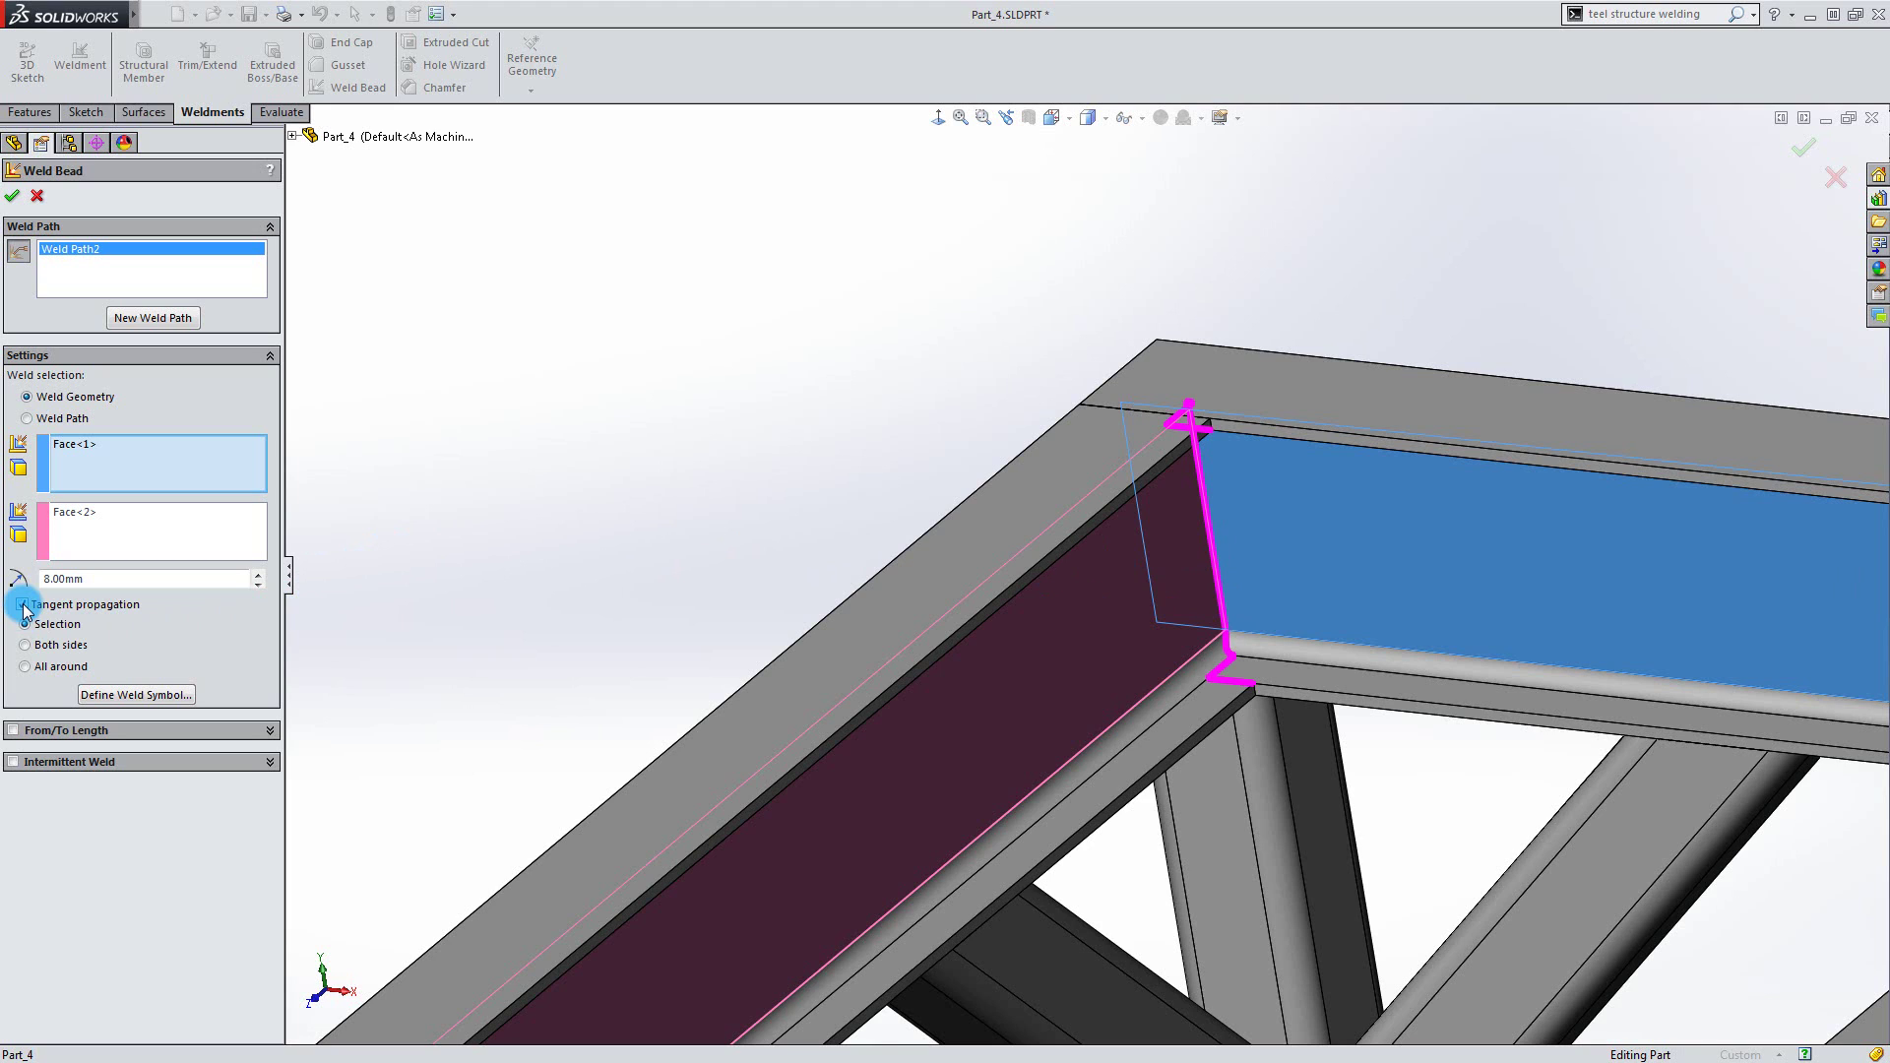
click(13, 198)
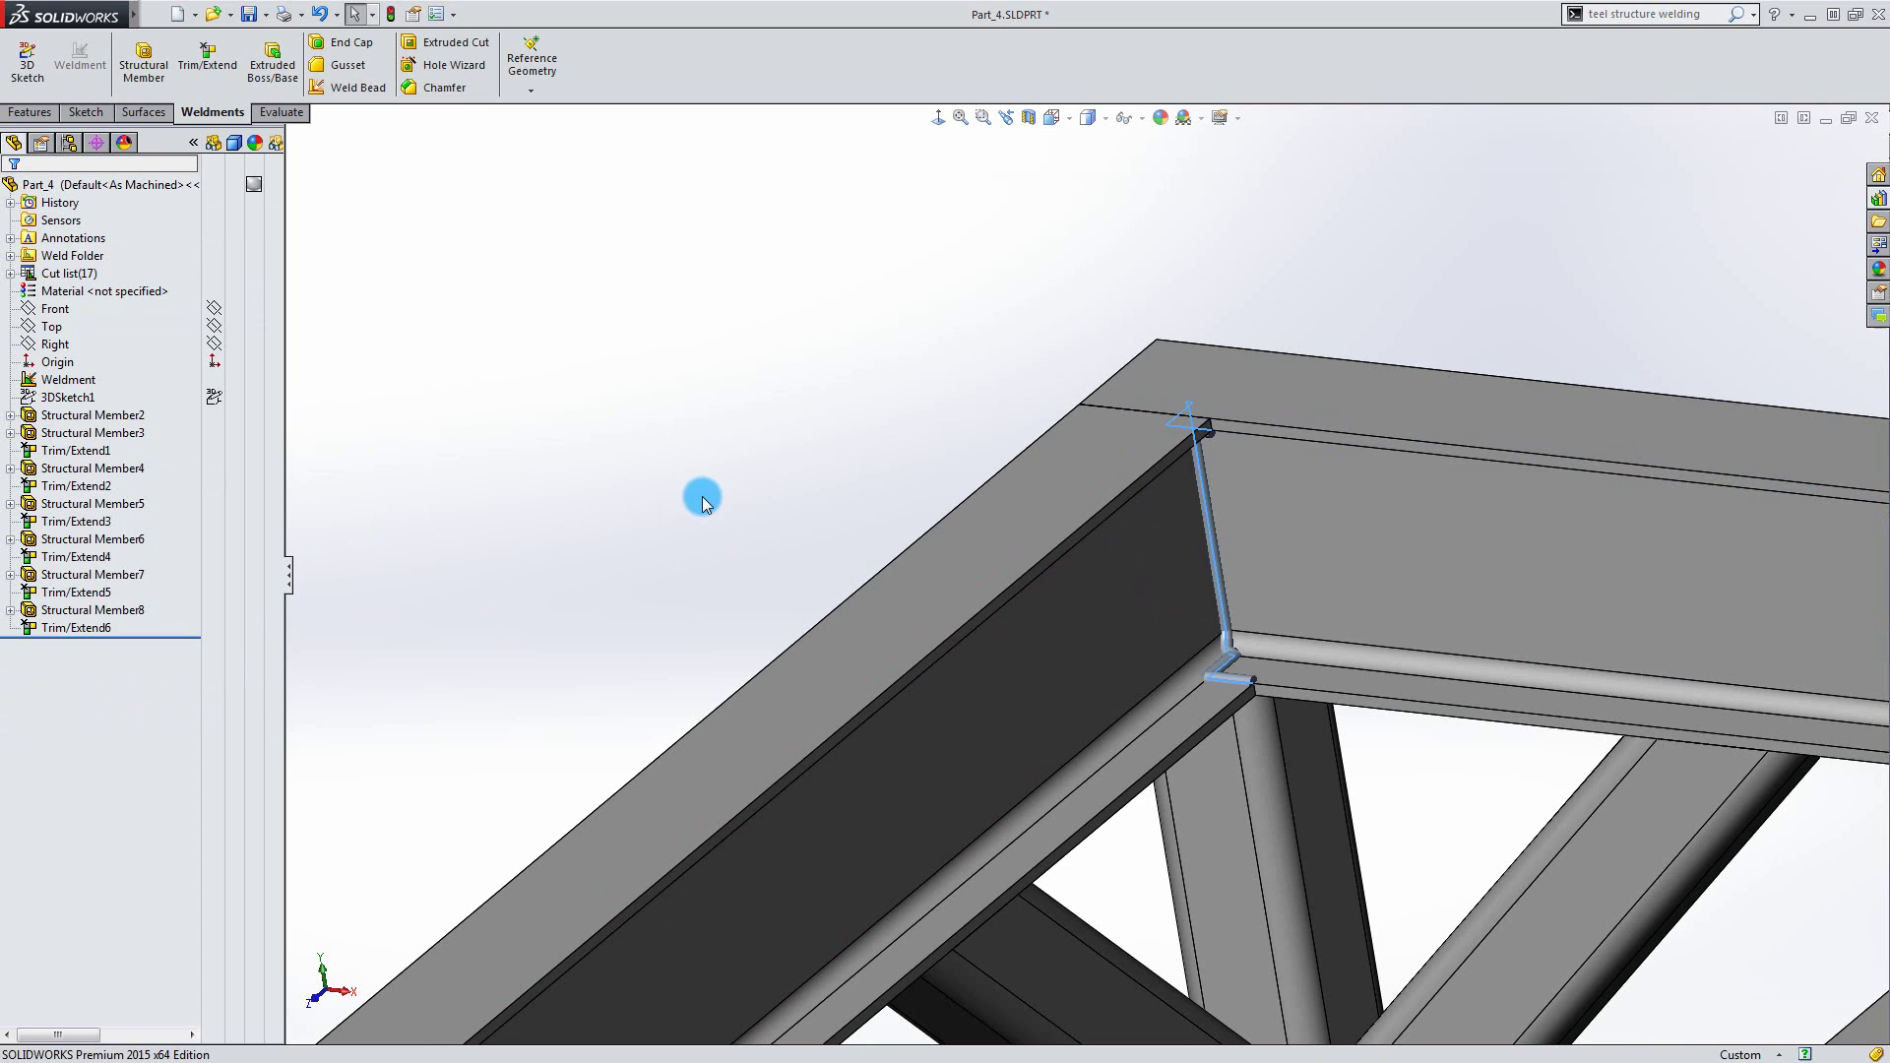
Orbit and pan to show the frame top with its middle support beam and corner braces.
click(703, 499)
middle_drag(979, 669, 1043, 709)
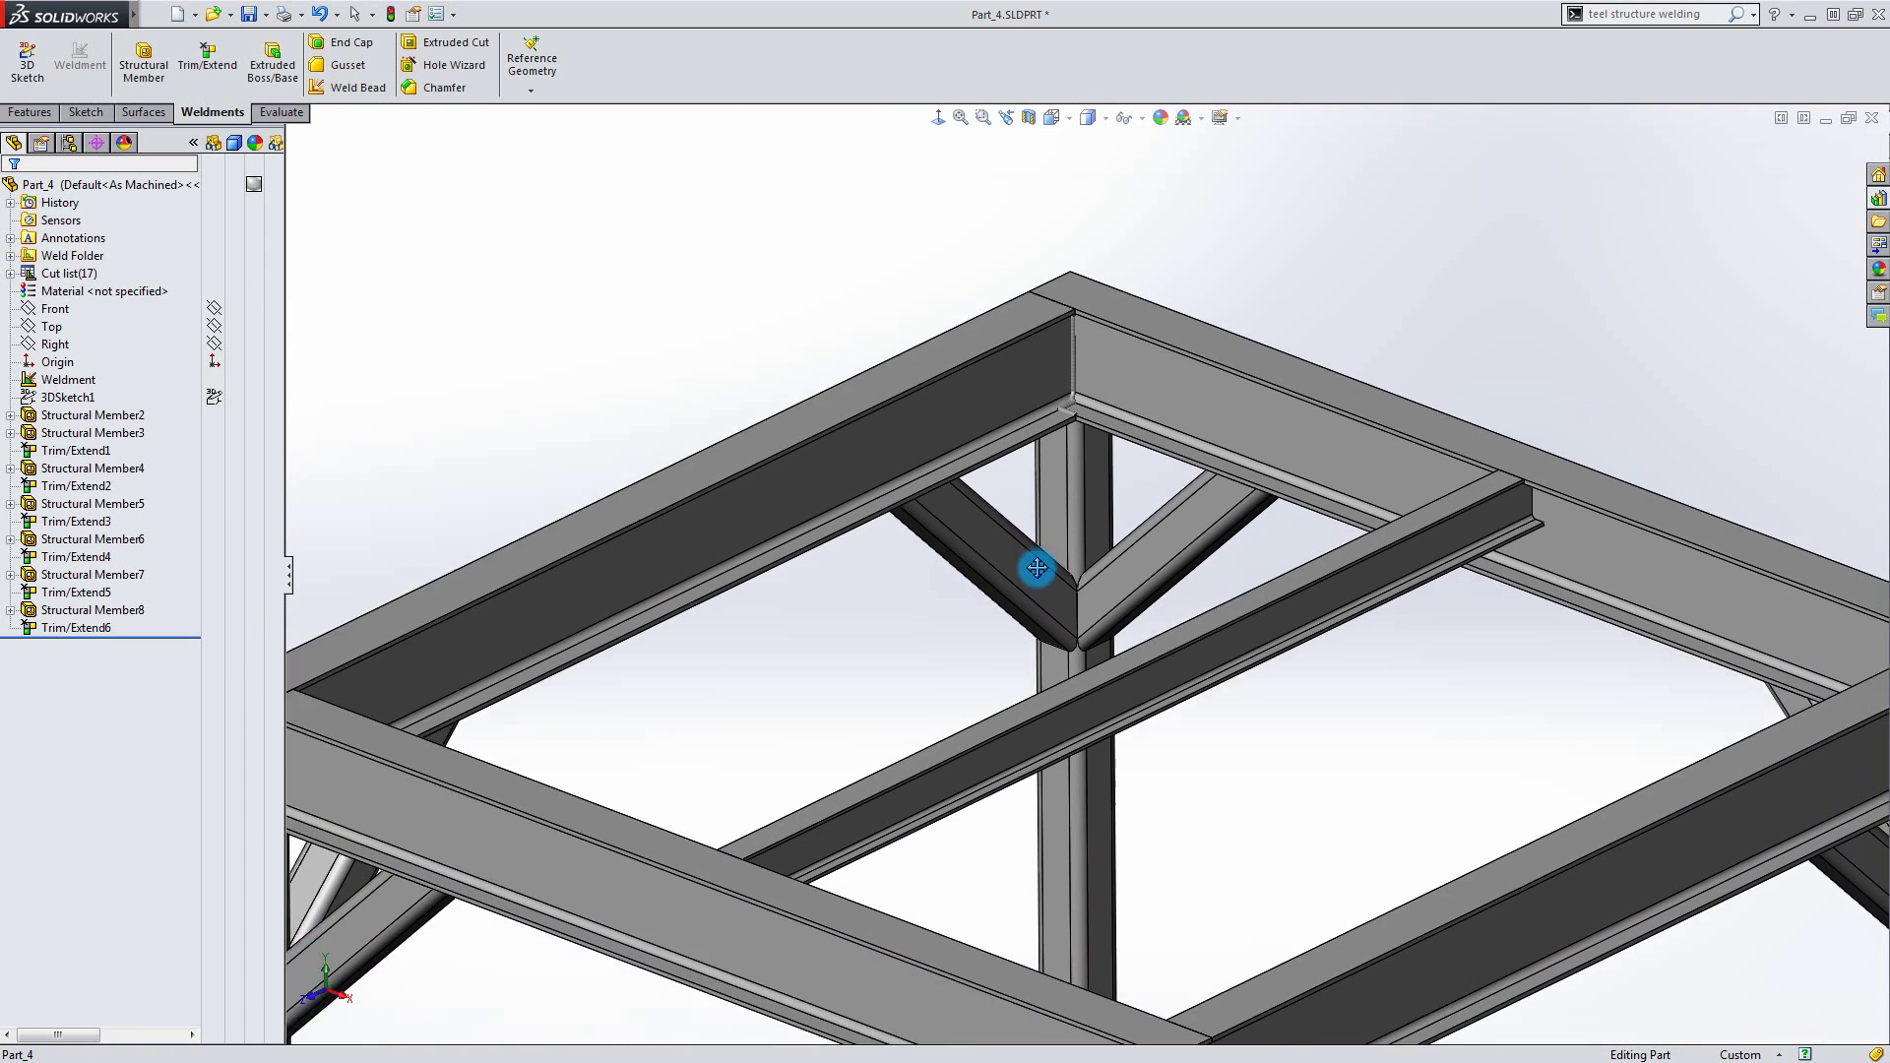
ctrl+middle_drag(1037, 567, 1021, 515)
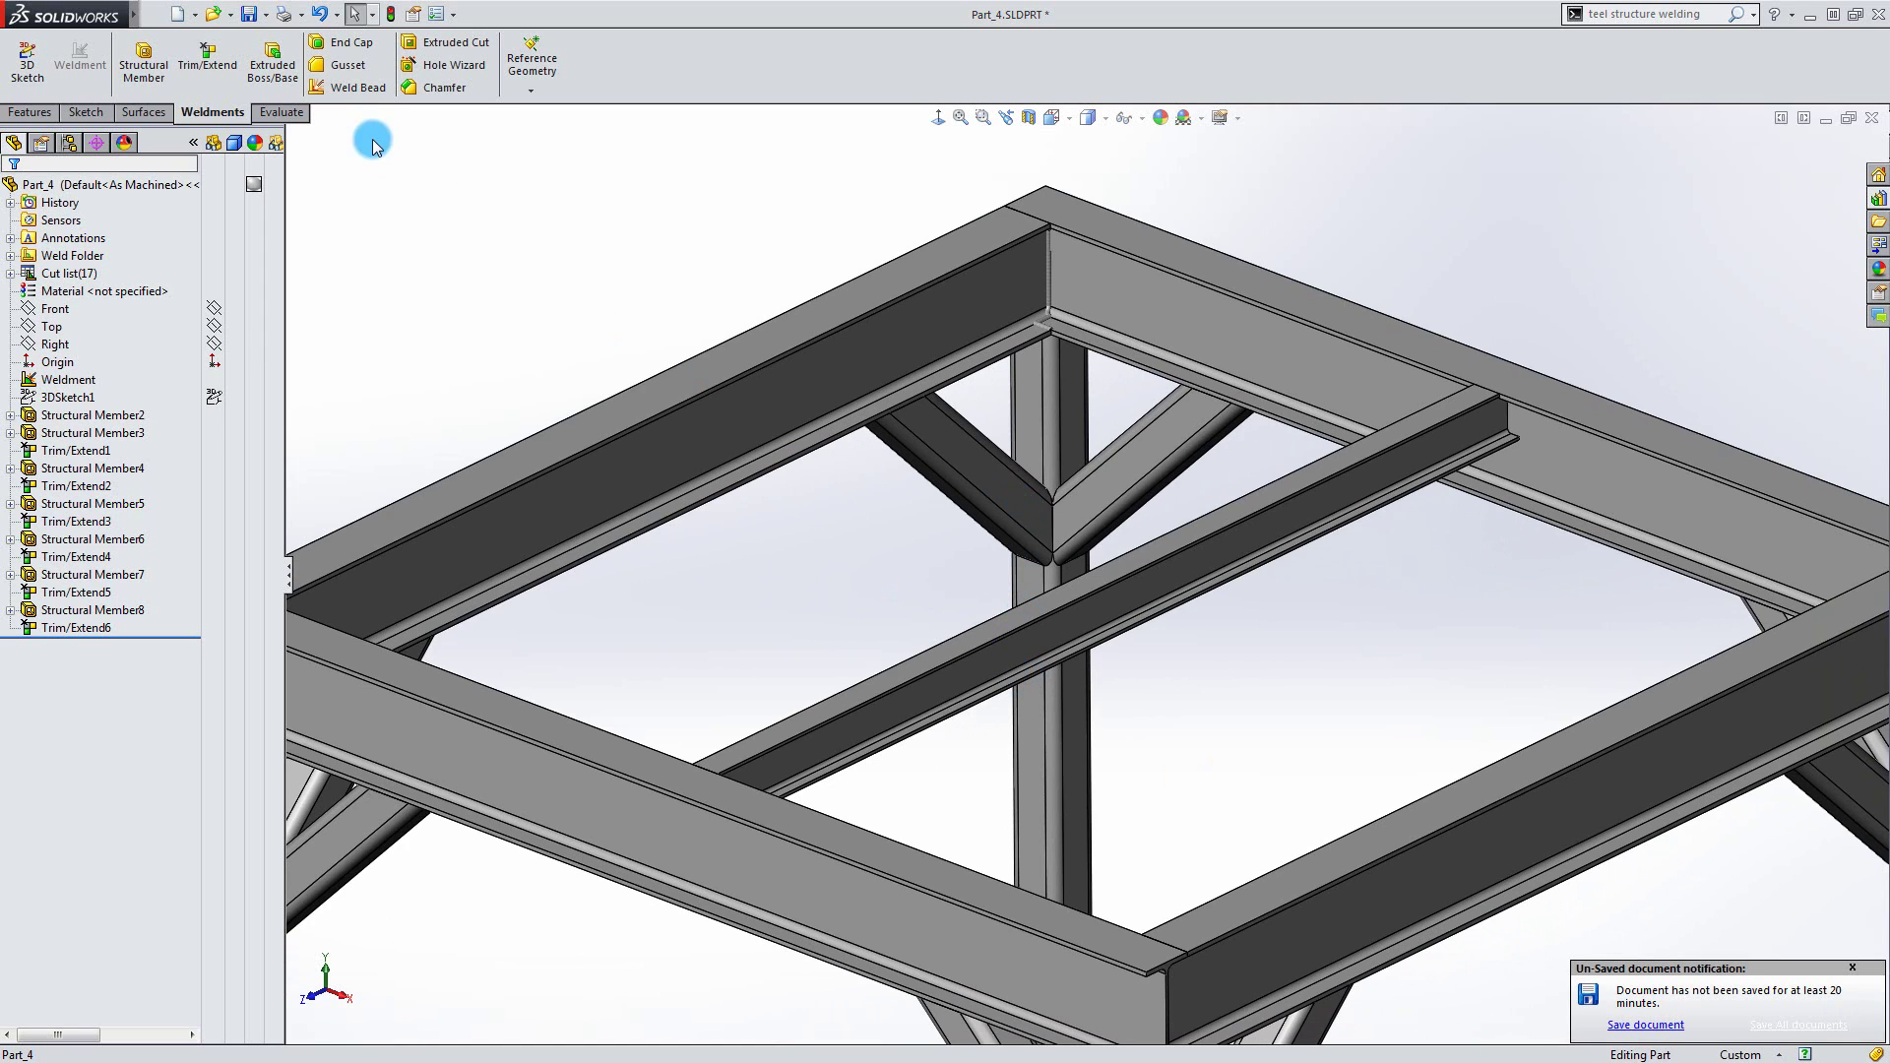
Start a new weld bead and stroke across the leg and diagonal brace faces to define its path.
click(356, 89)
key(z)
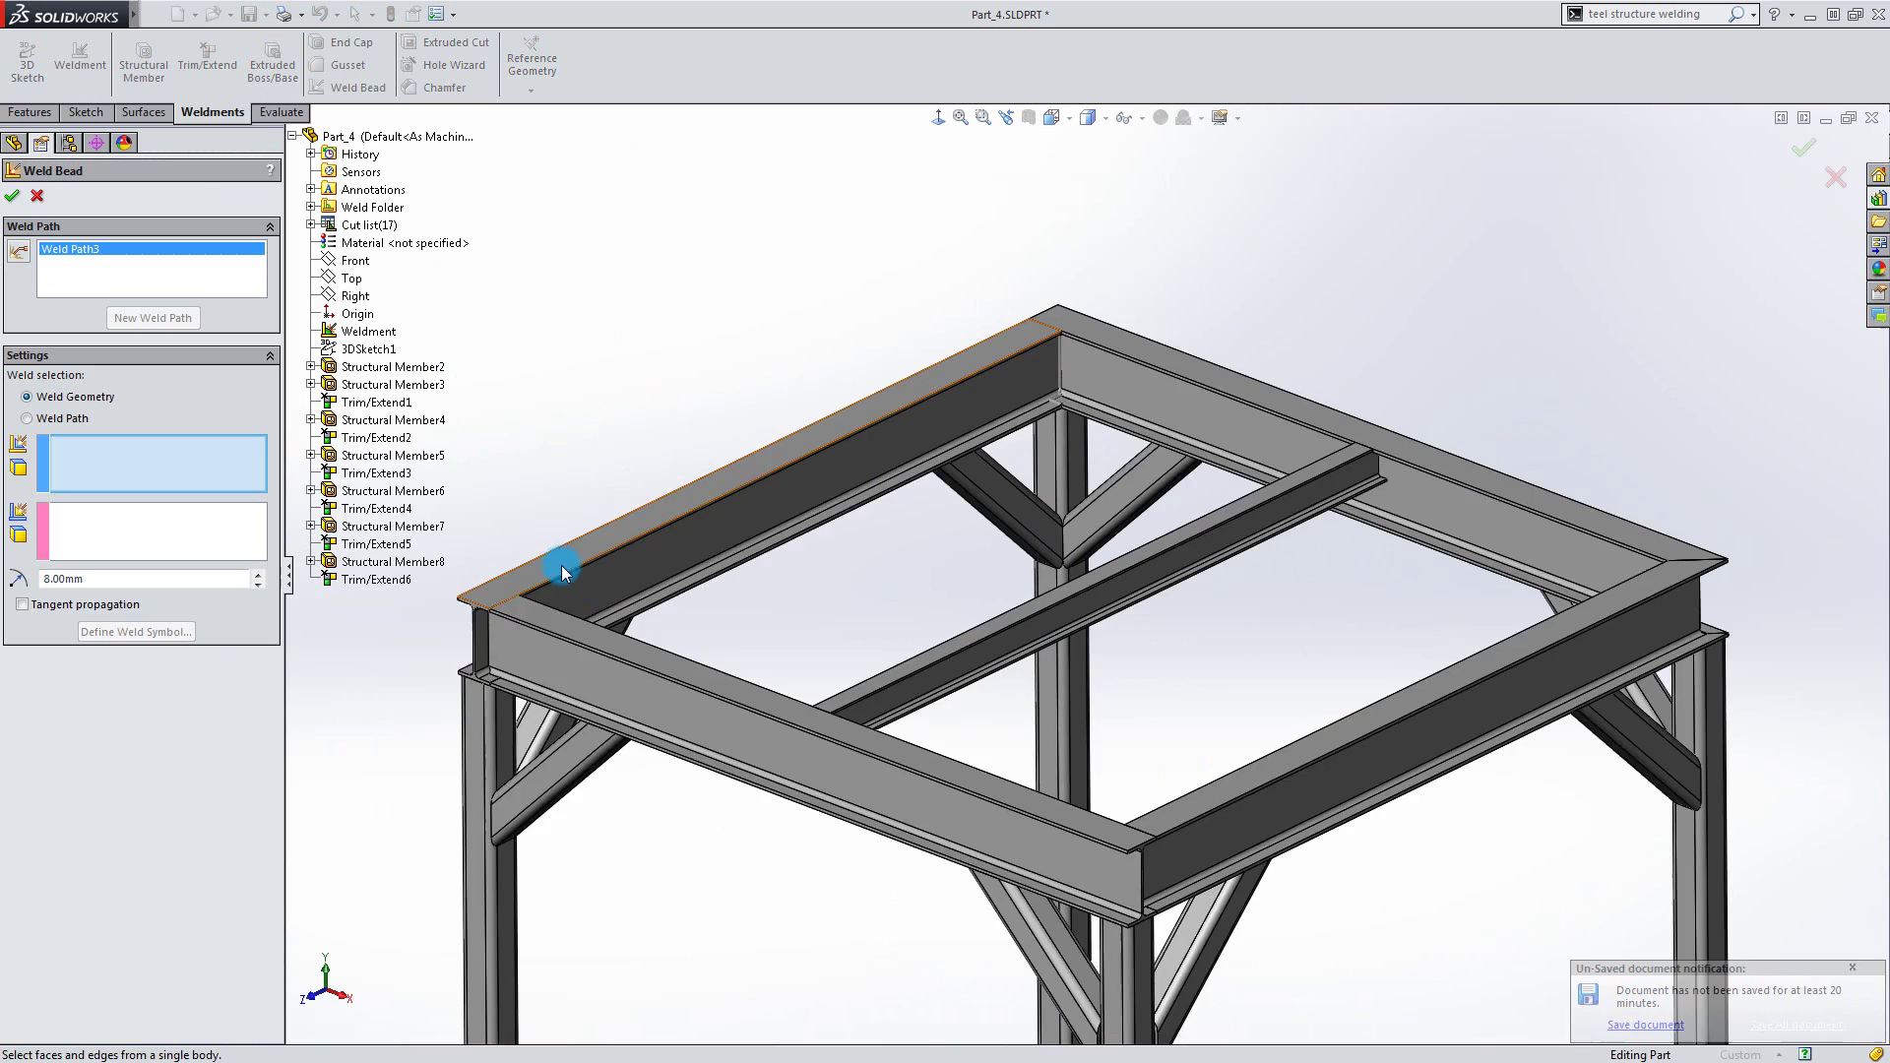
scroll(731, 740, down, 3)
middle_drag(764, 667, 709, 583)
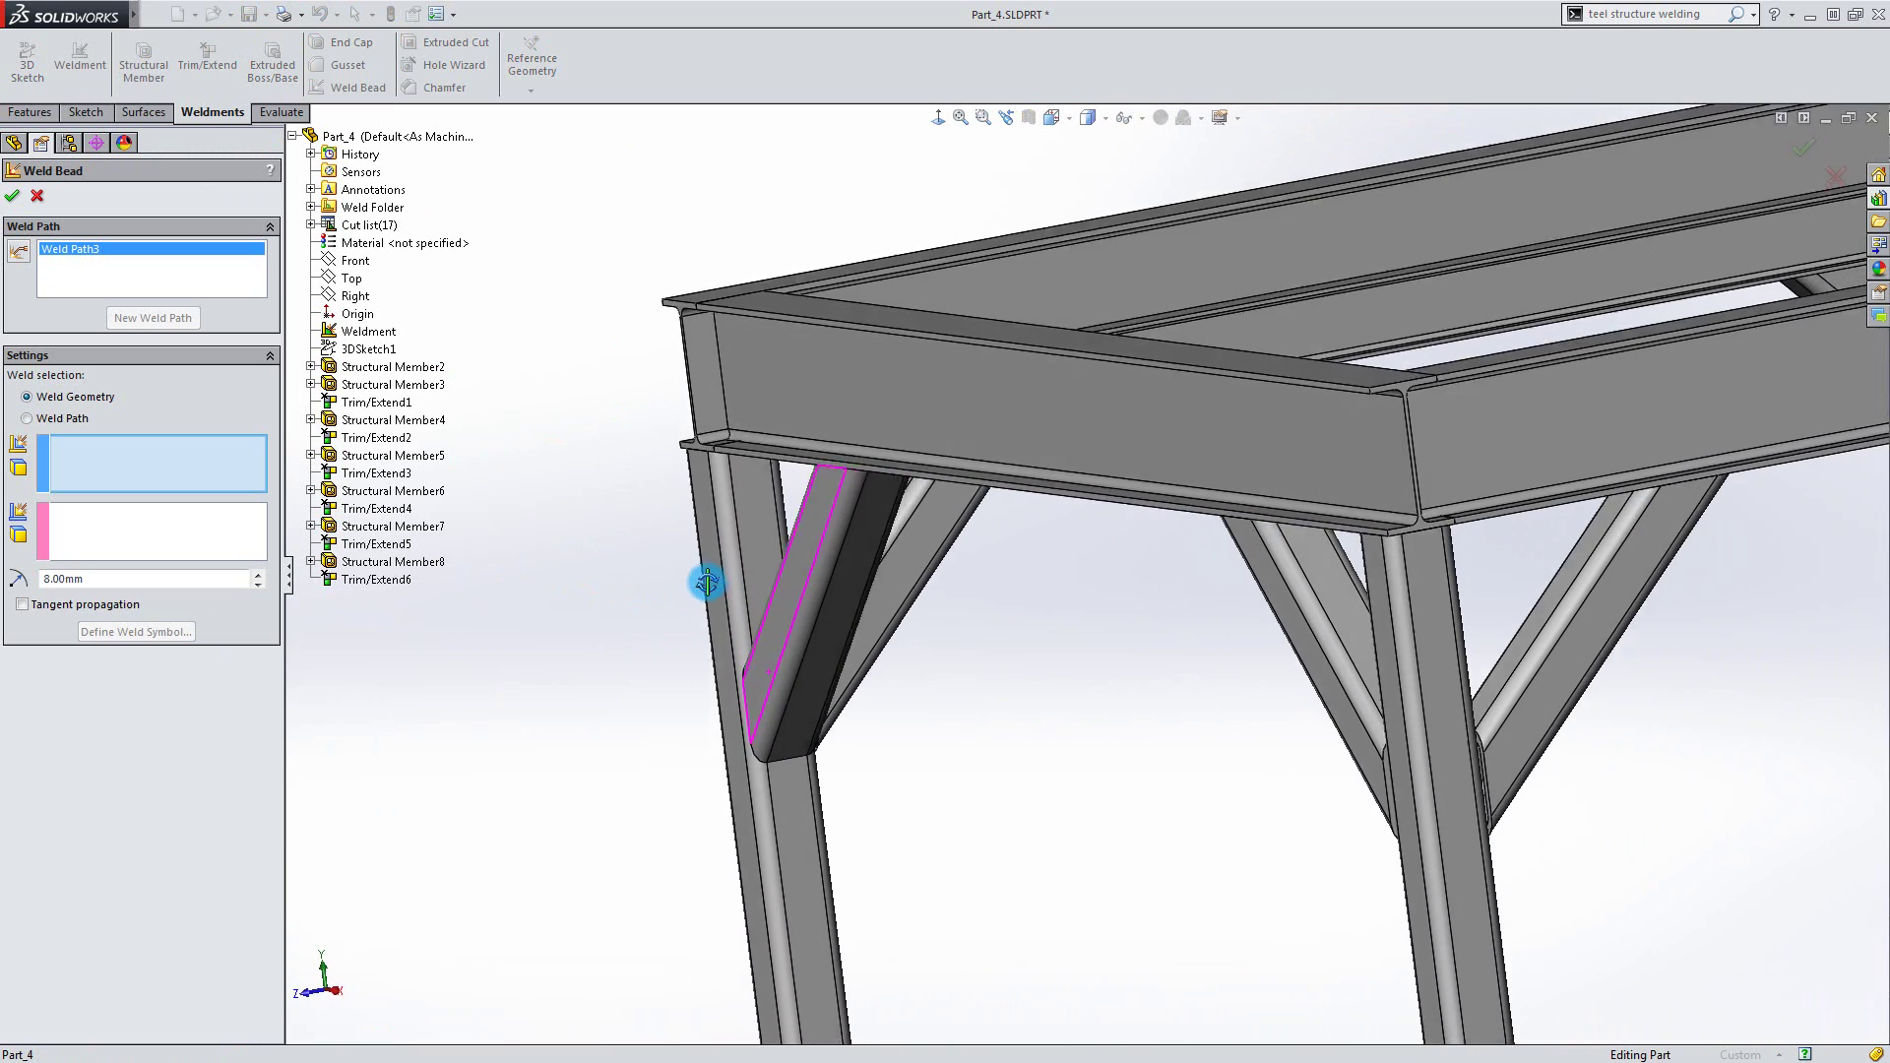
scroll(809, 743, down, 3)
scroll(809, 741, down, 2)
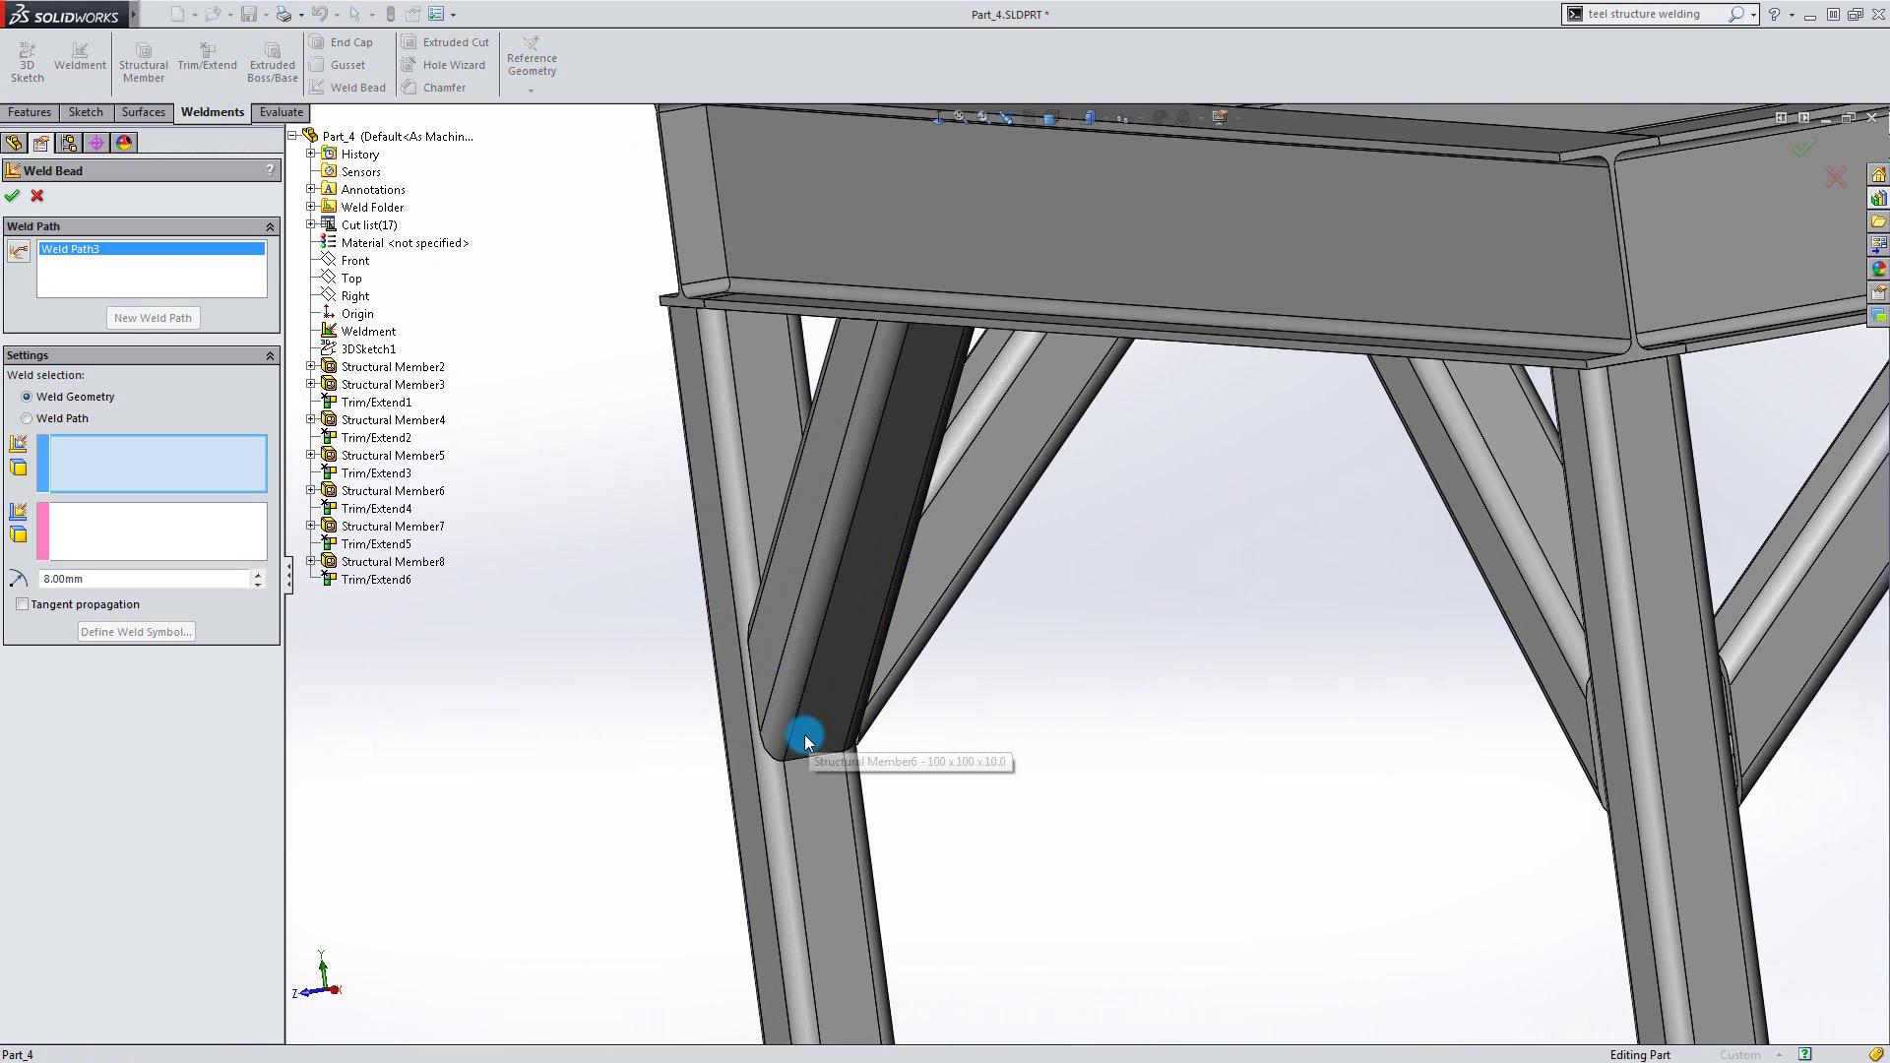
click(18, 252)
mouse_move(823, 866)
mouse_down()
mouse_move(801, 768)
mouse_move(828, 718)
mouse_move(823, 784)
mouse_up()
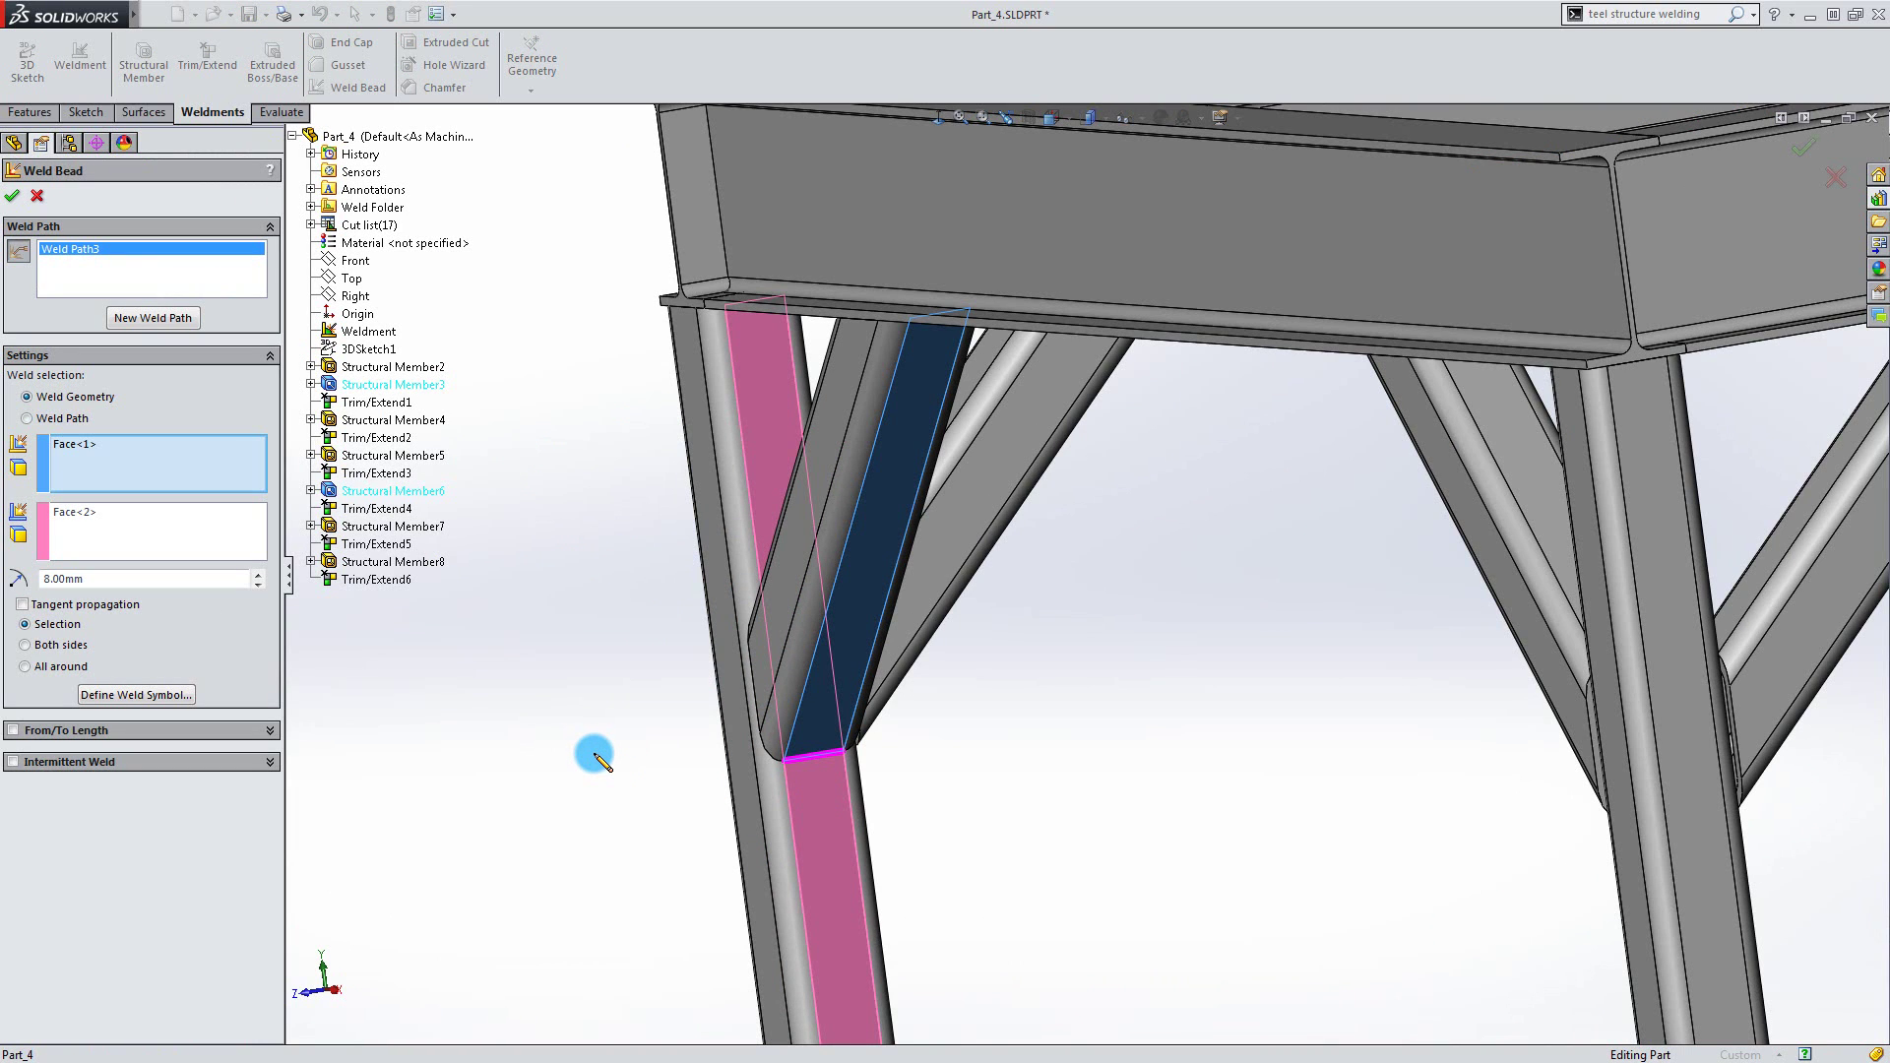
Set the brace weld to All around instead of tangent propagation and check the loop.
click(24, 606)
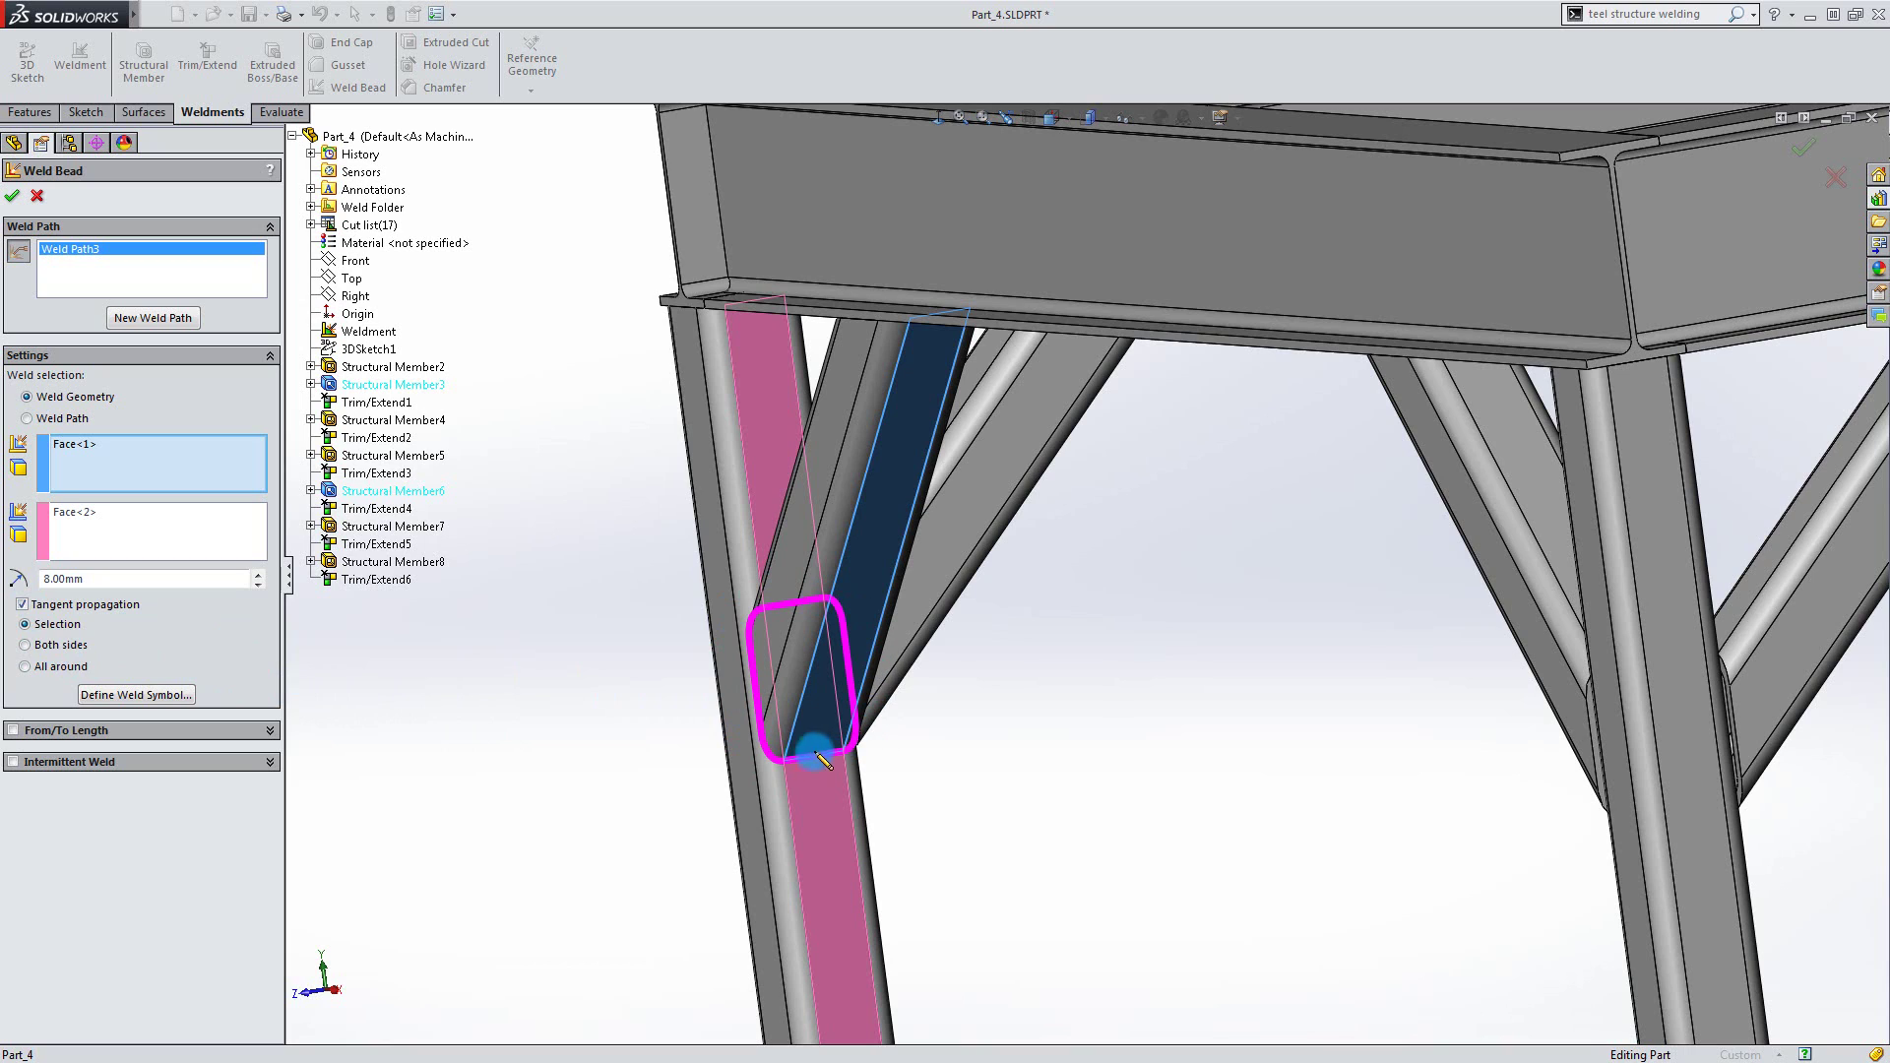
click(23, 607)
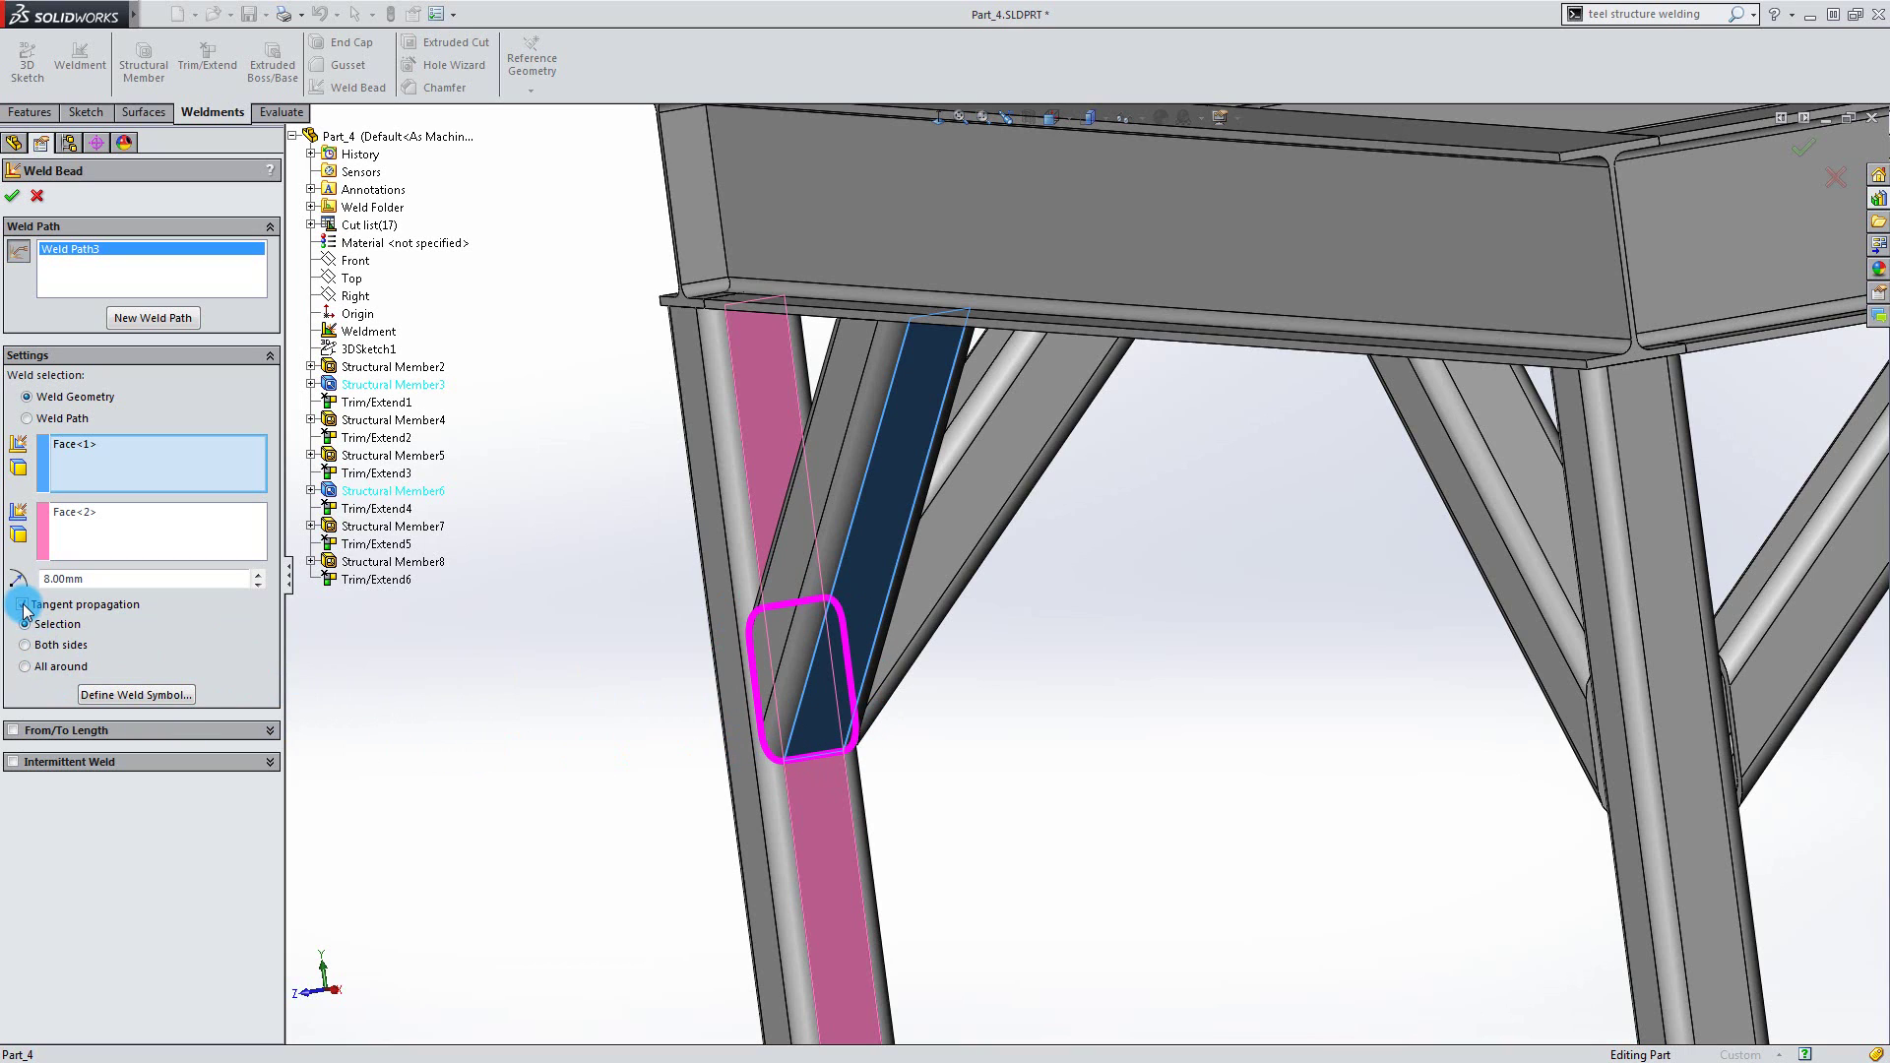
click(25, 667)
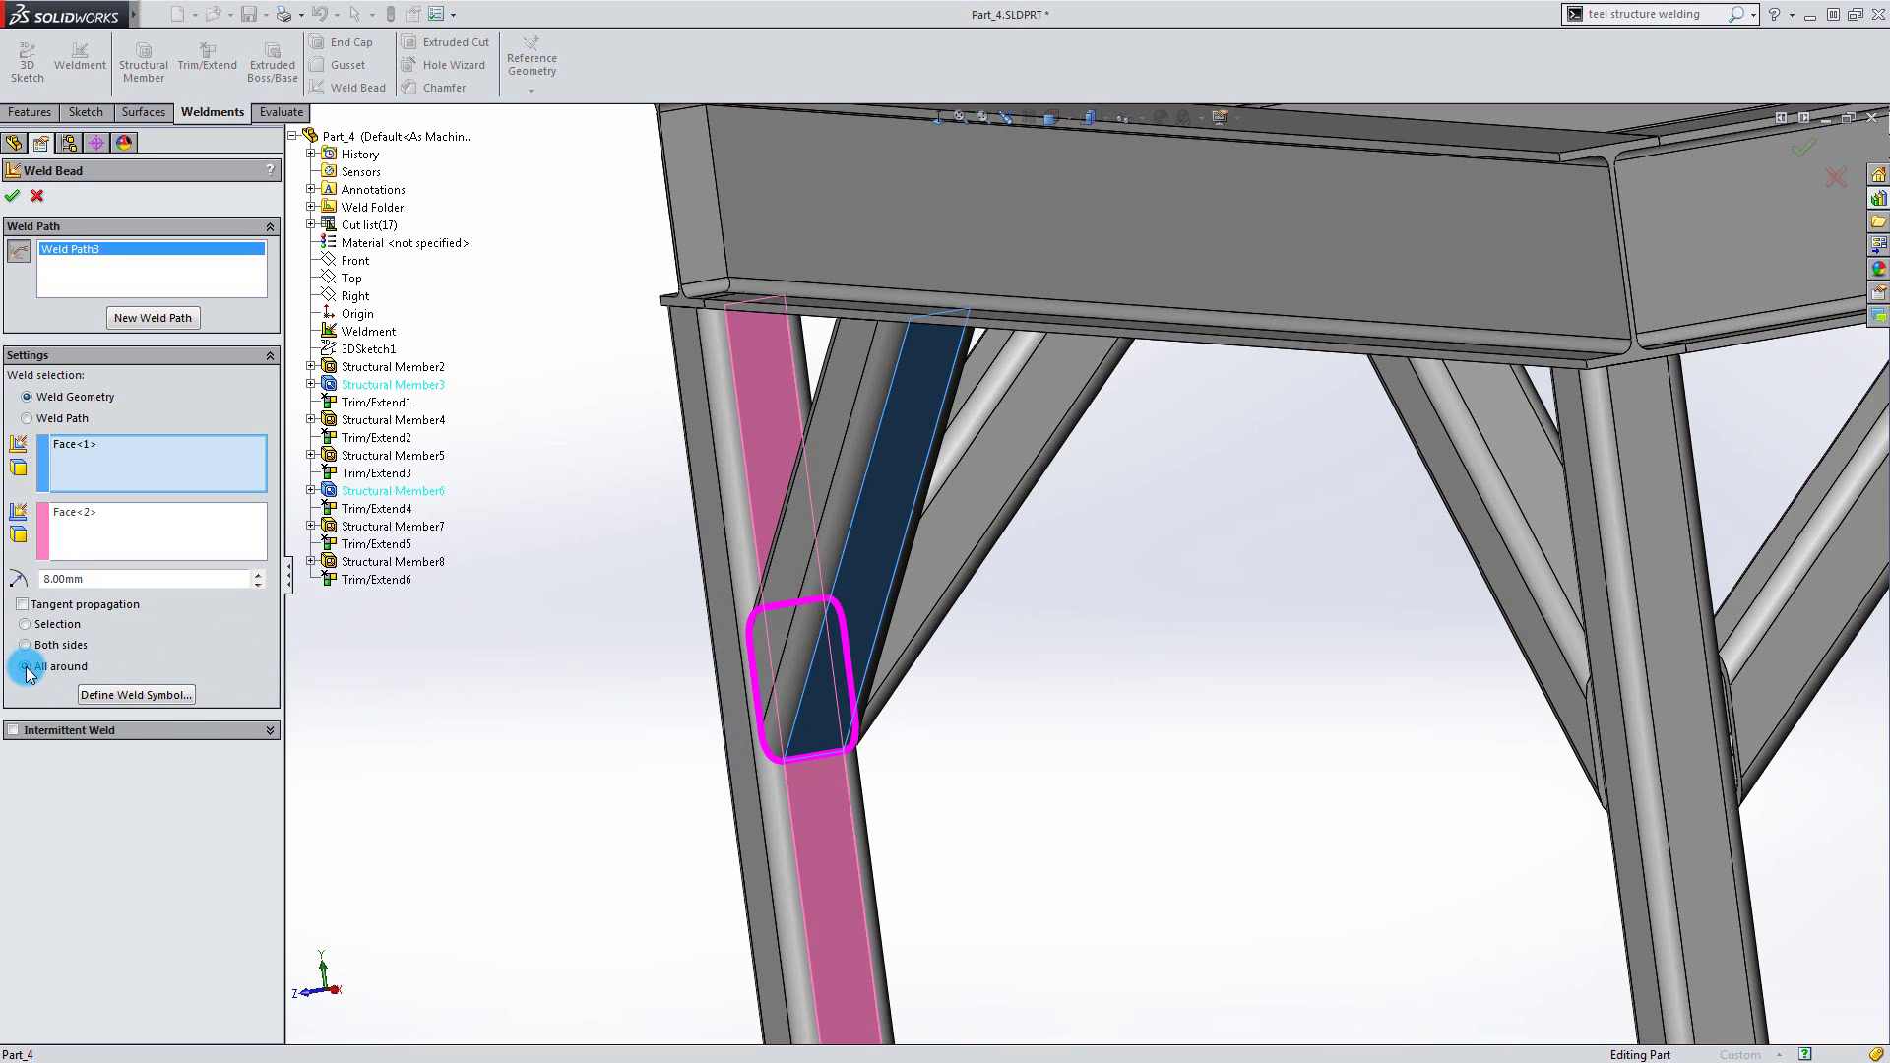
middle_drag(789, 677, 823, 696)
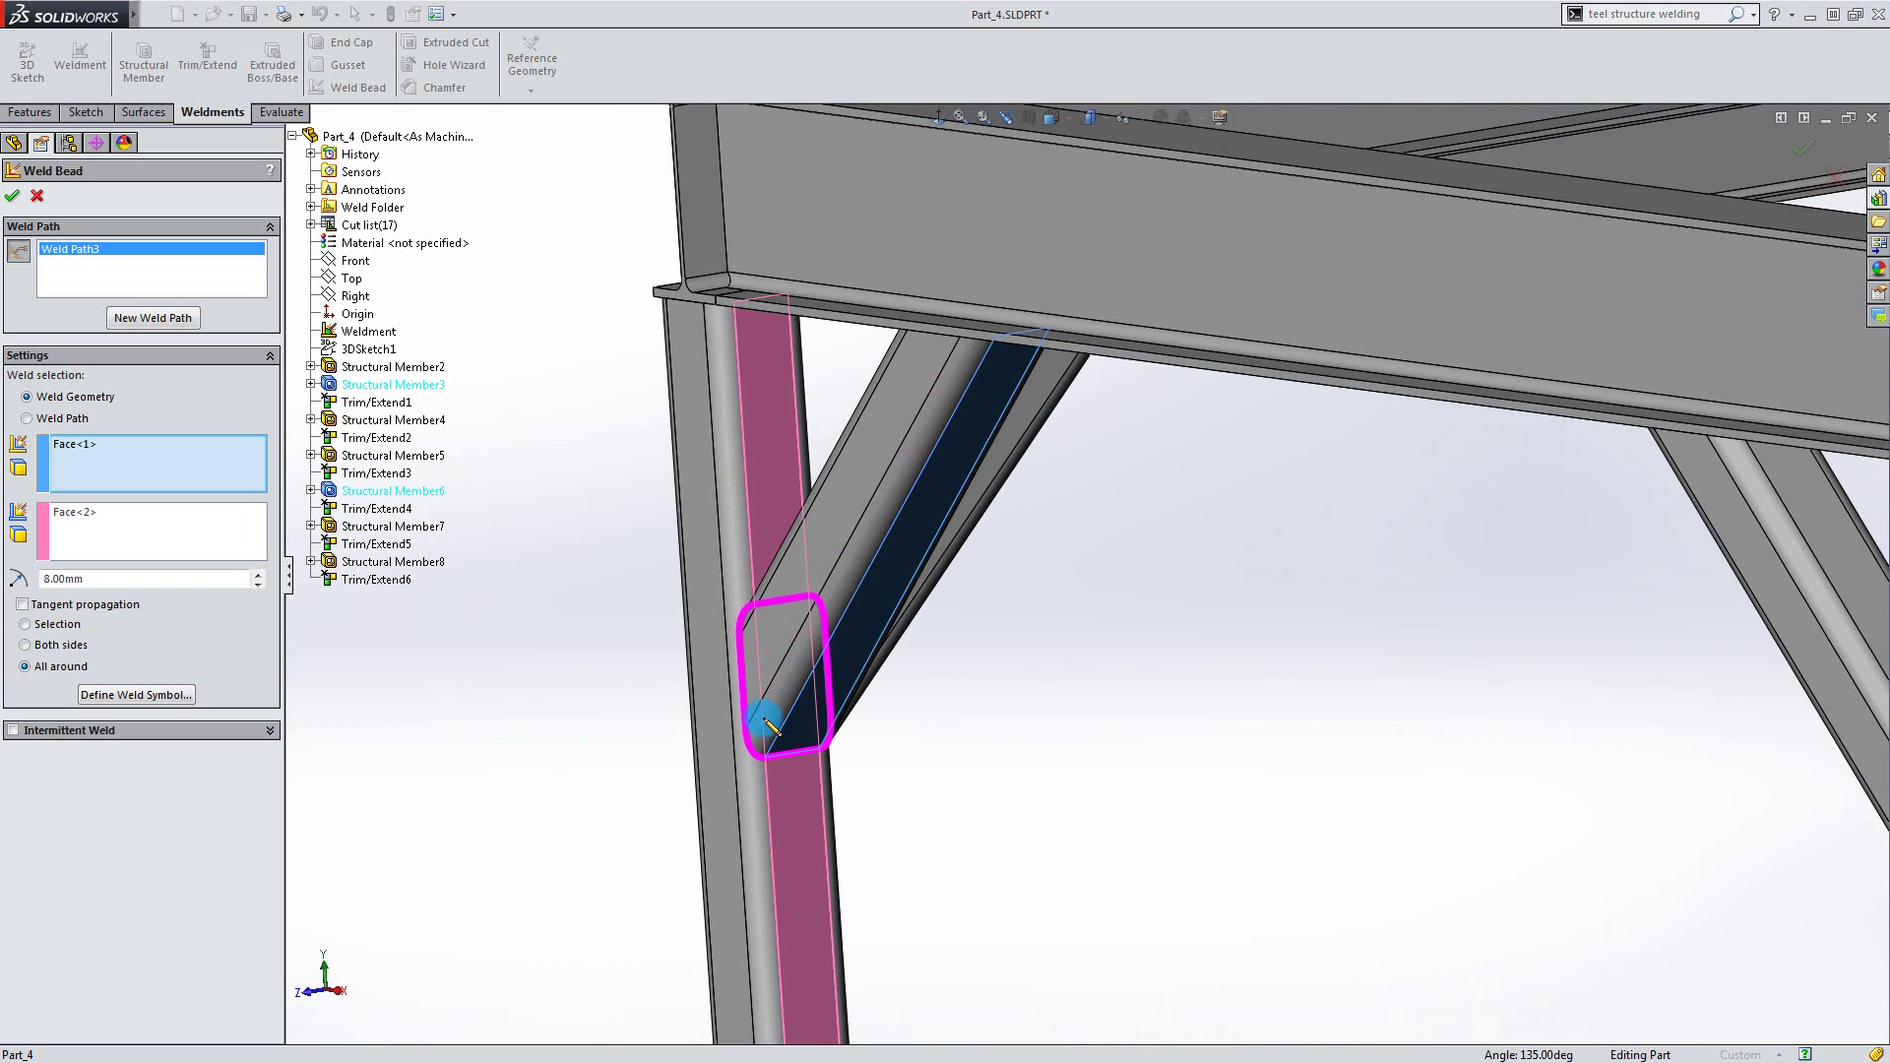
Create the all-around brace-to-leg weld bead and zoom in to inspect it.
click(14, 203)
middle_drag(638, 694, 693, 616)
scroll(801, 684, up, 5)
scroll(918, 724, up, 3)
scroll(884, 749, down, 3)
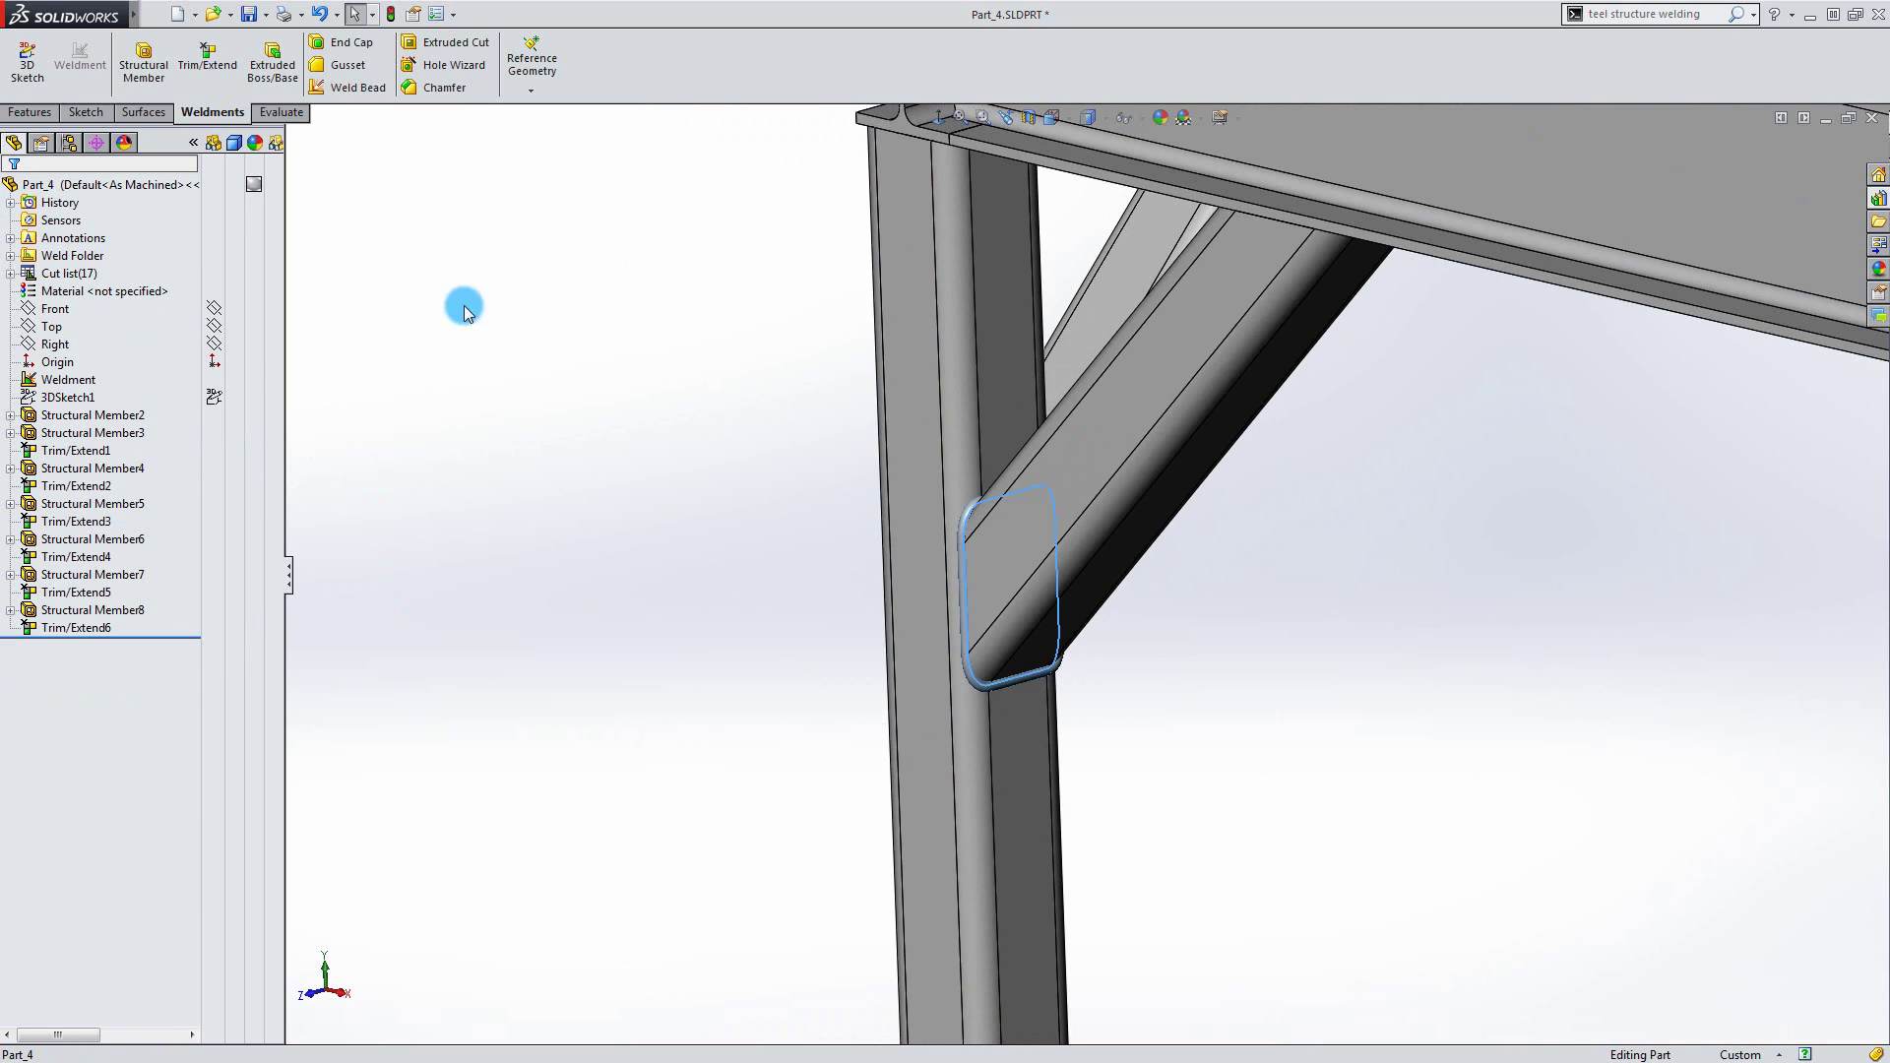
mouse_move(118, 16)
click(225, 15)
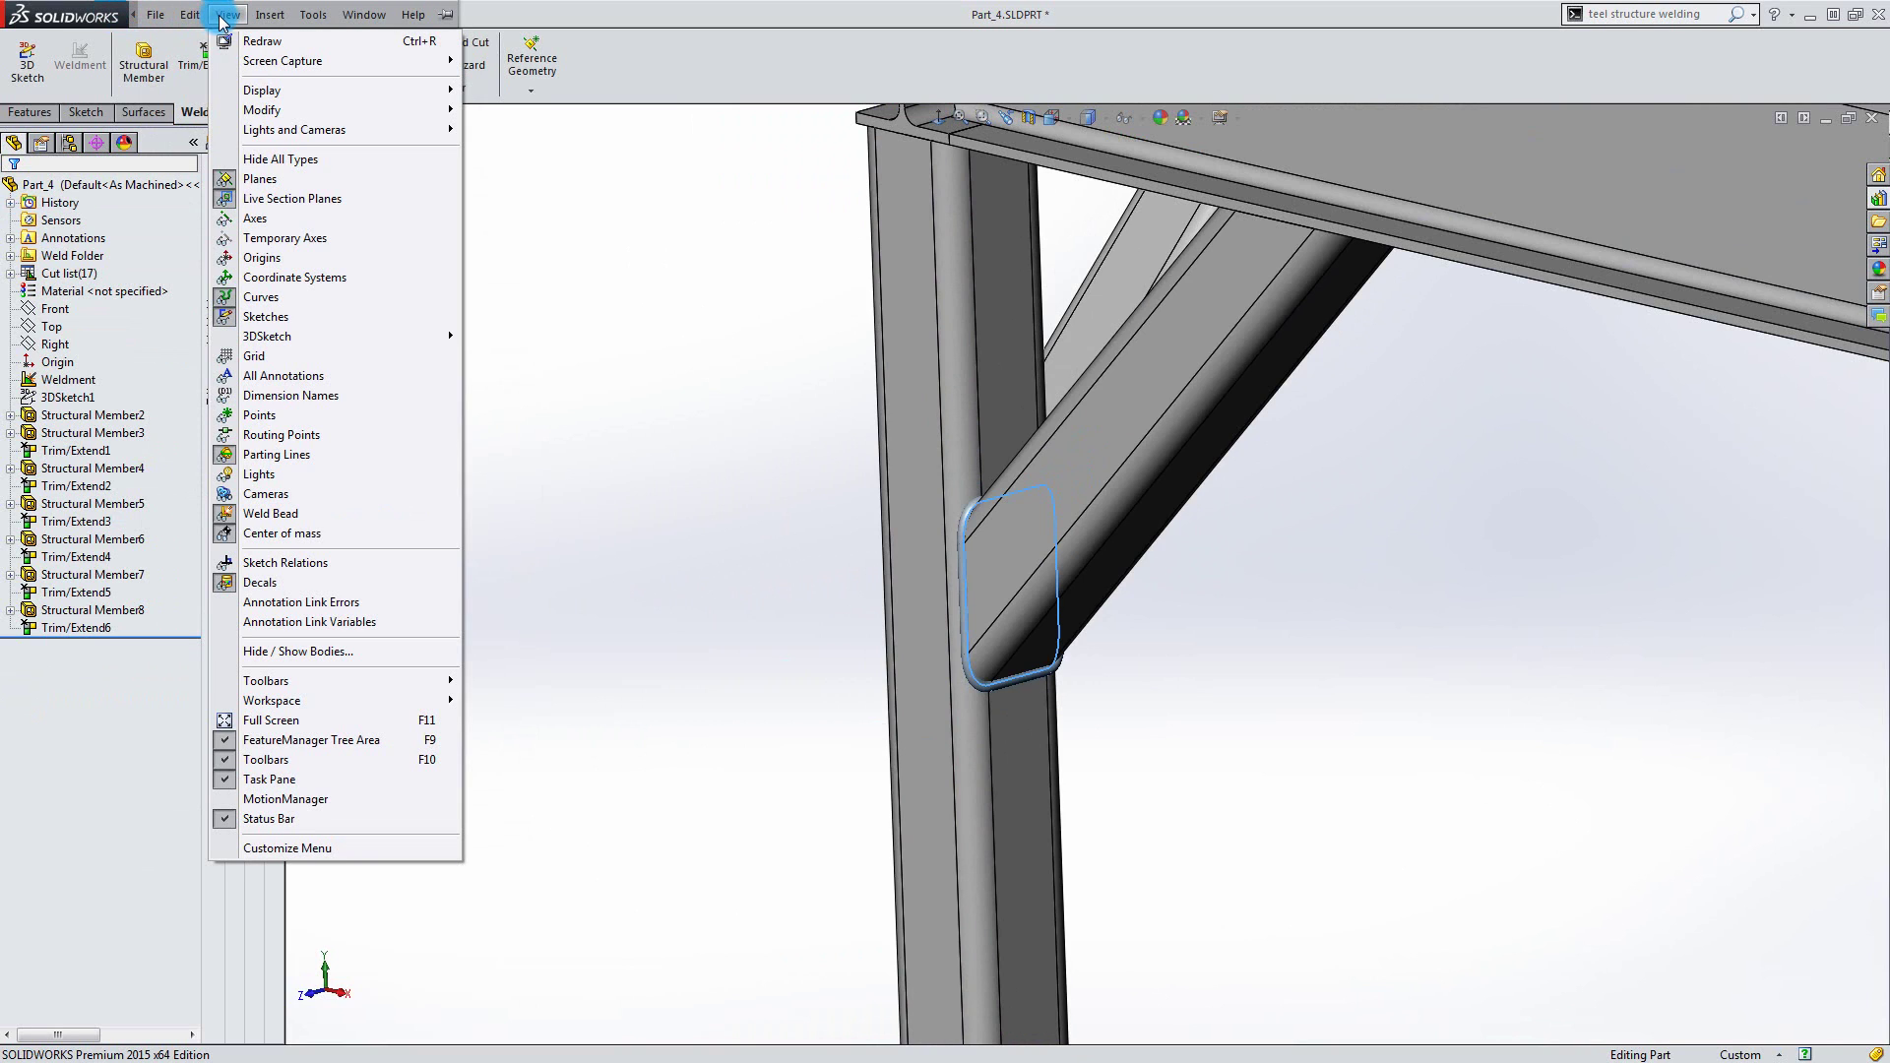
Show all annotations, drag one stacked weld symbol up to the top corner, then hide annotations again.
click(283, 376)
scroll(988, 622, up, 4)
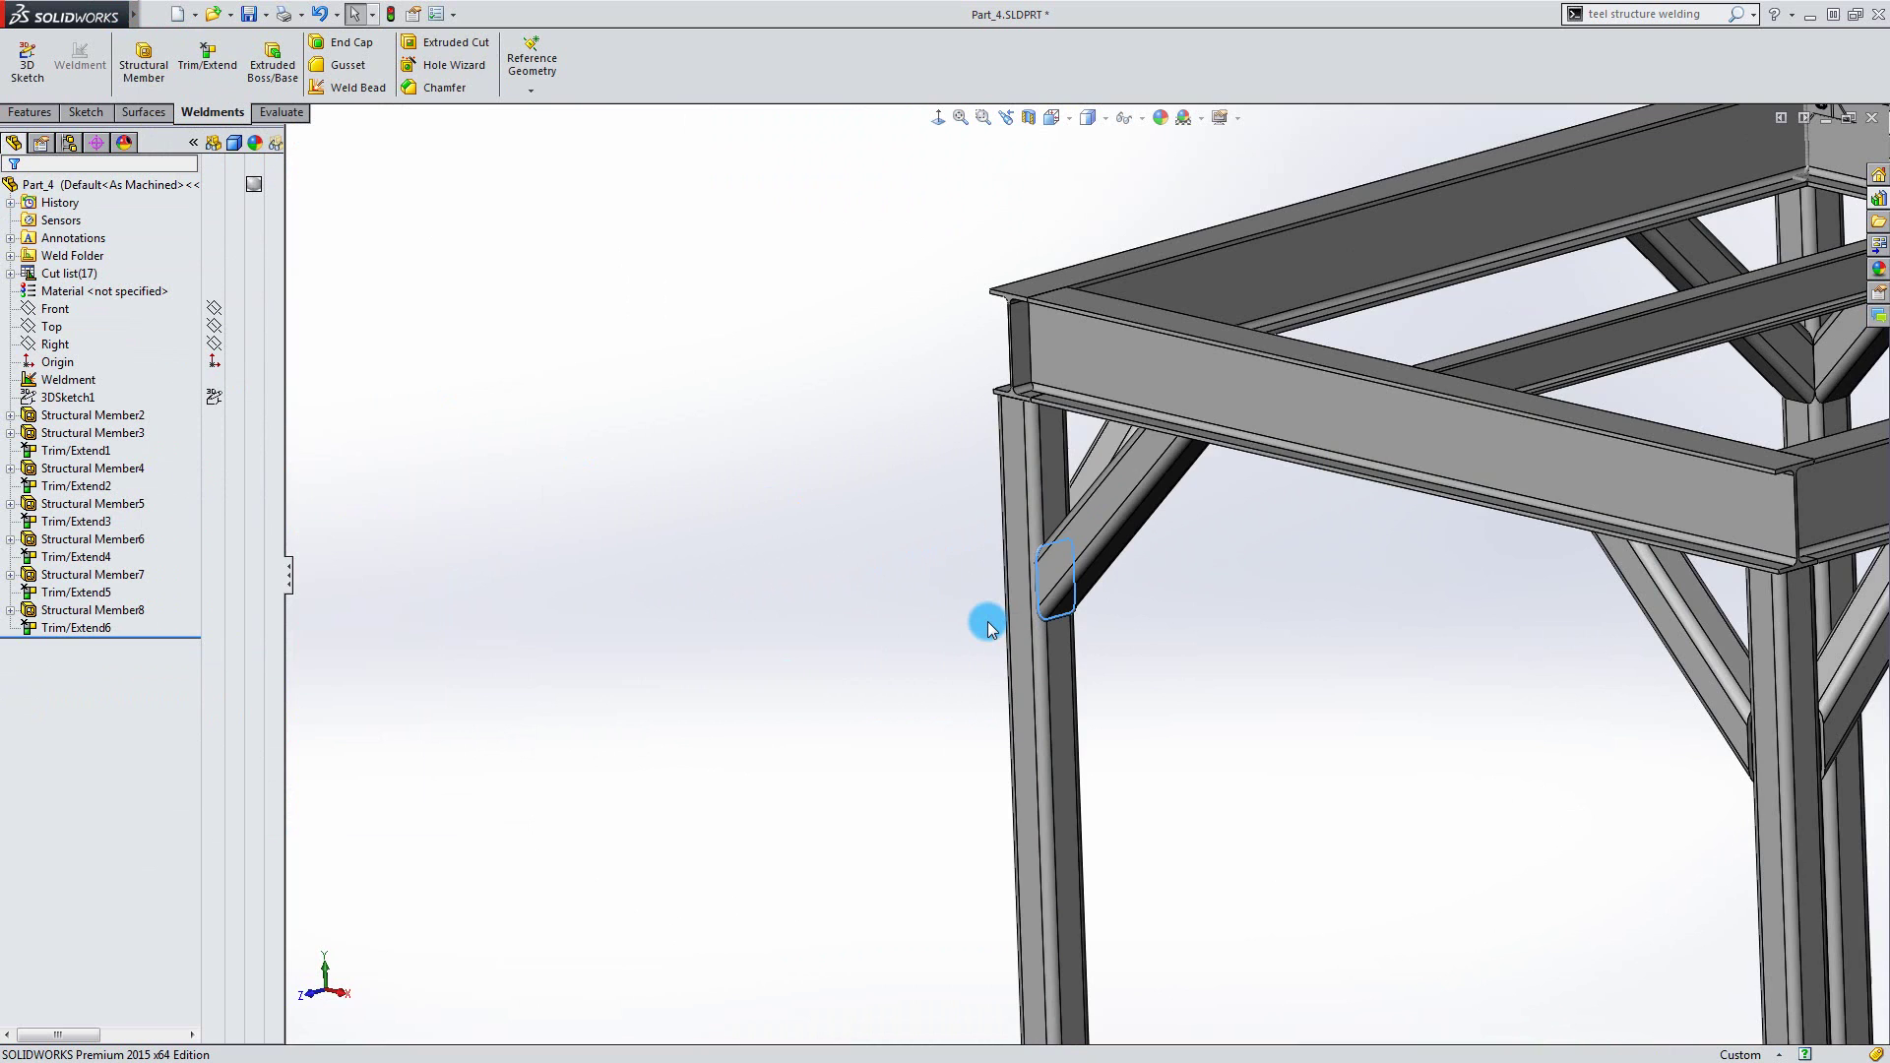
scroll(989, 631, up, 5)
scroll(1432, 364, down, 8)
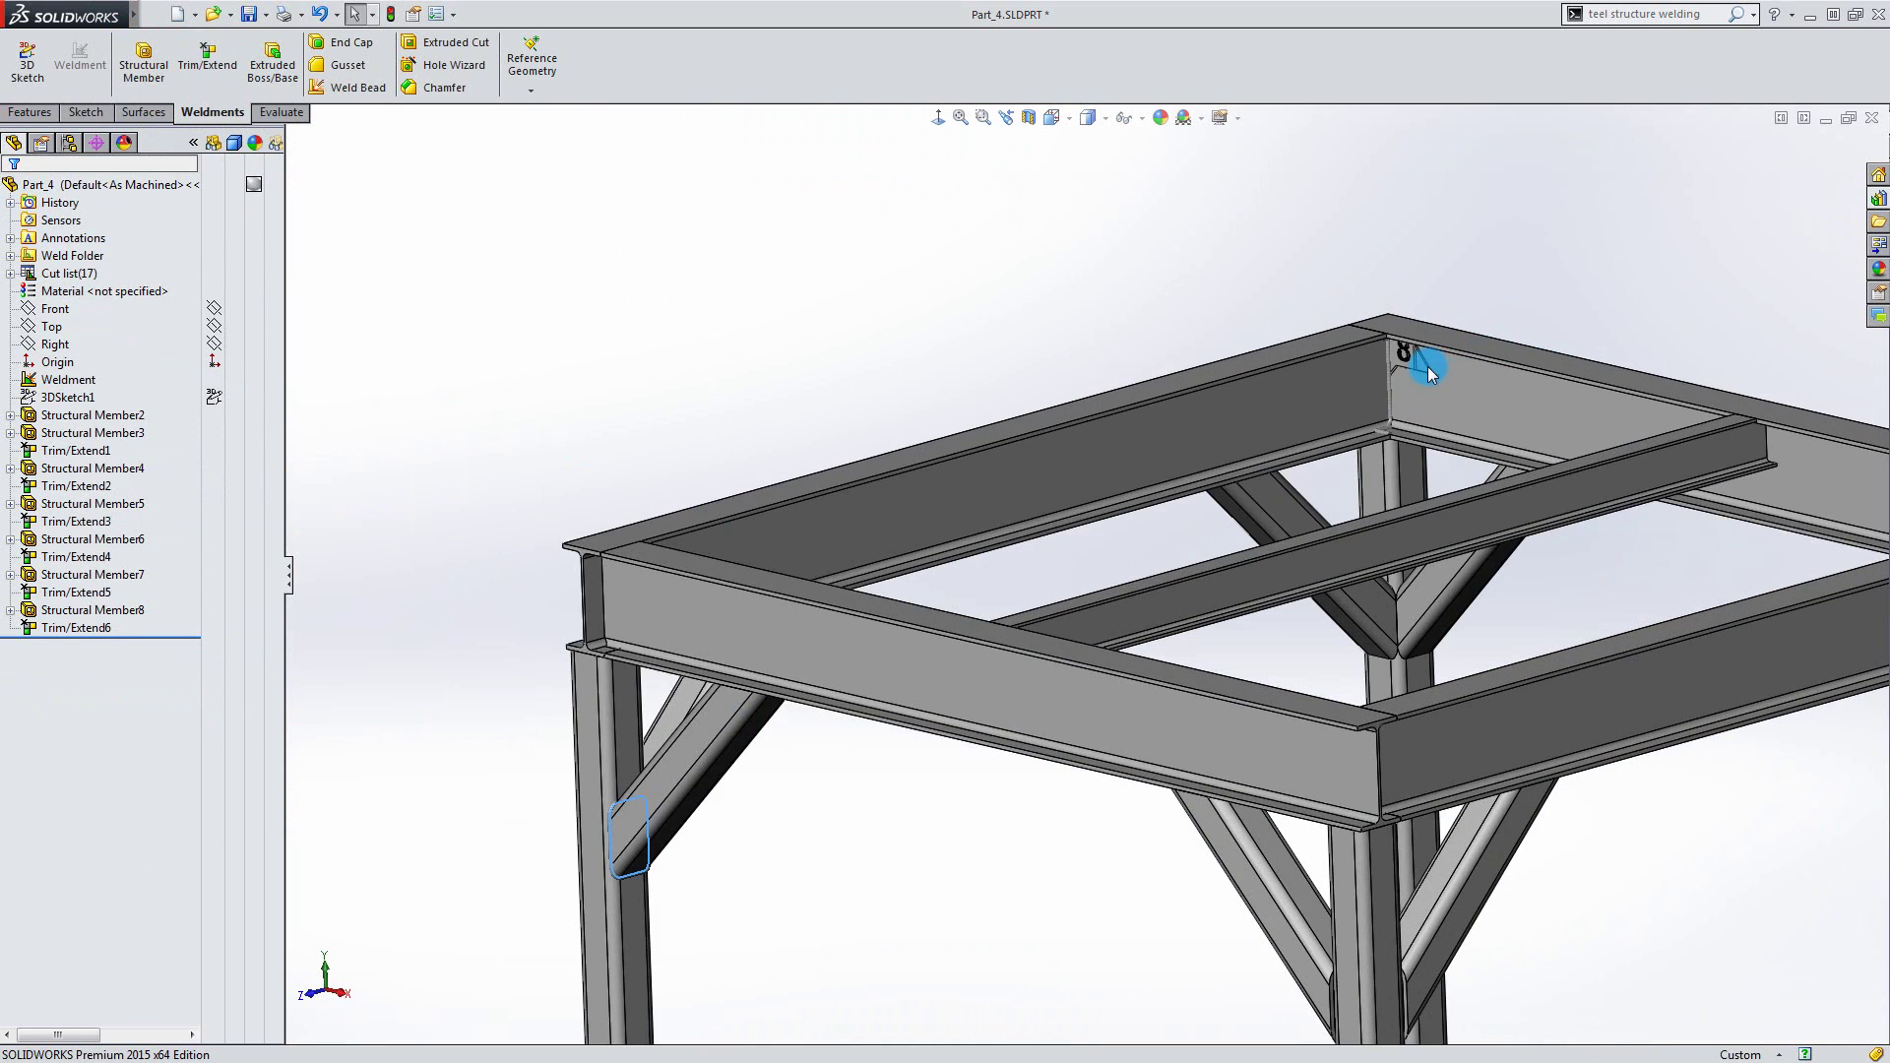
scroll(1471, 350, down, 6)
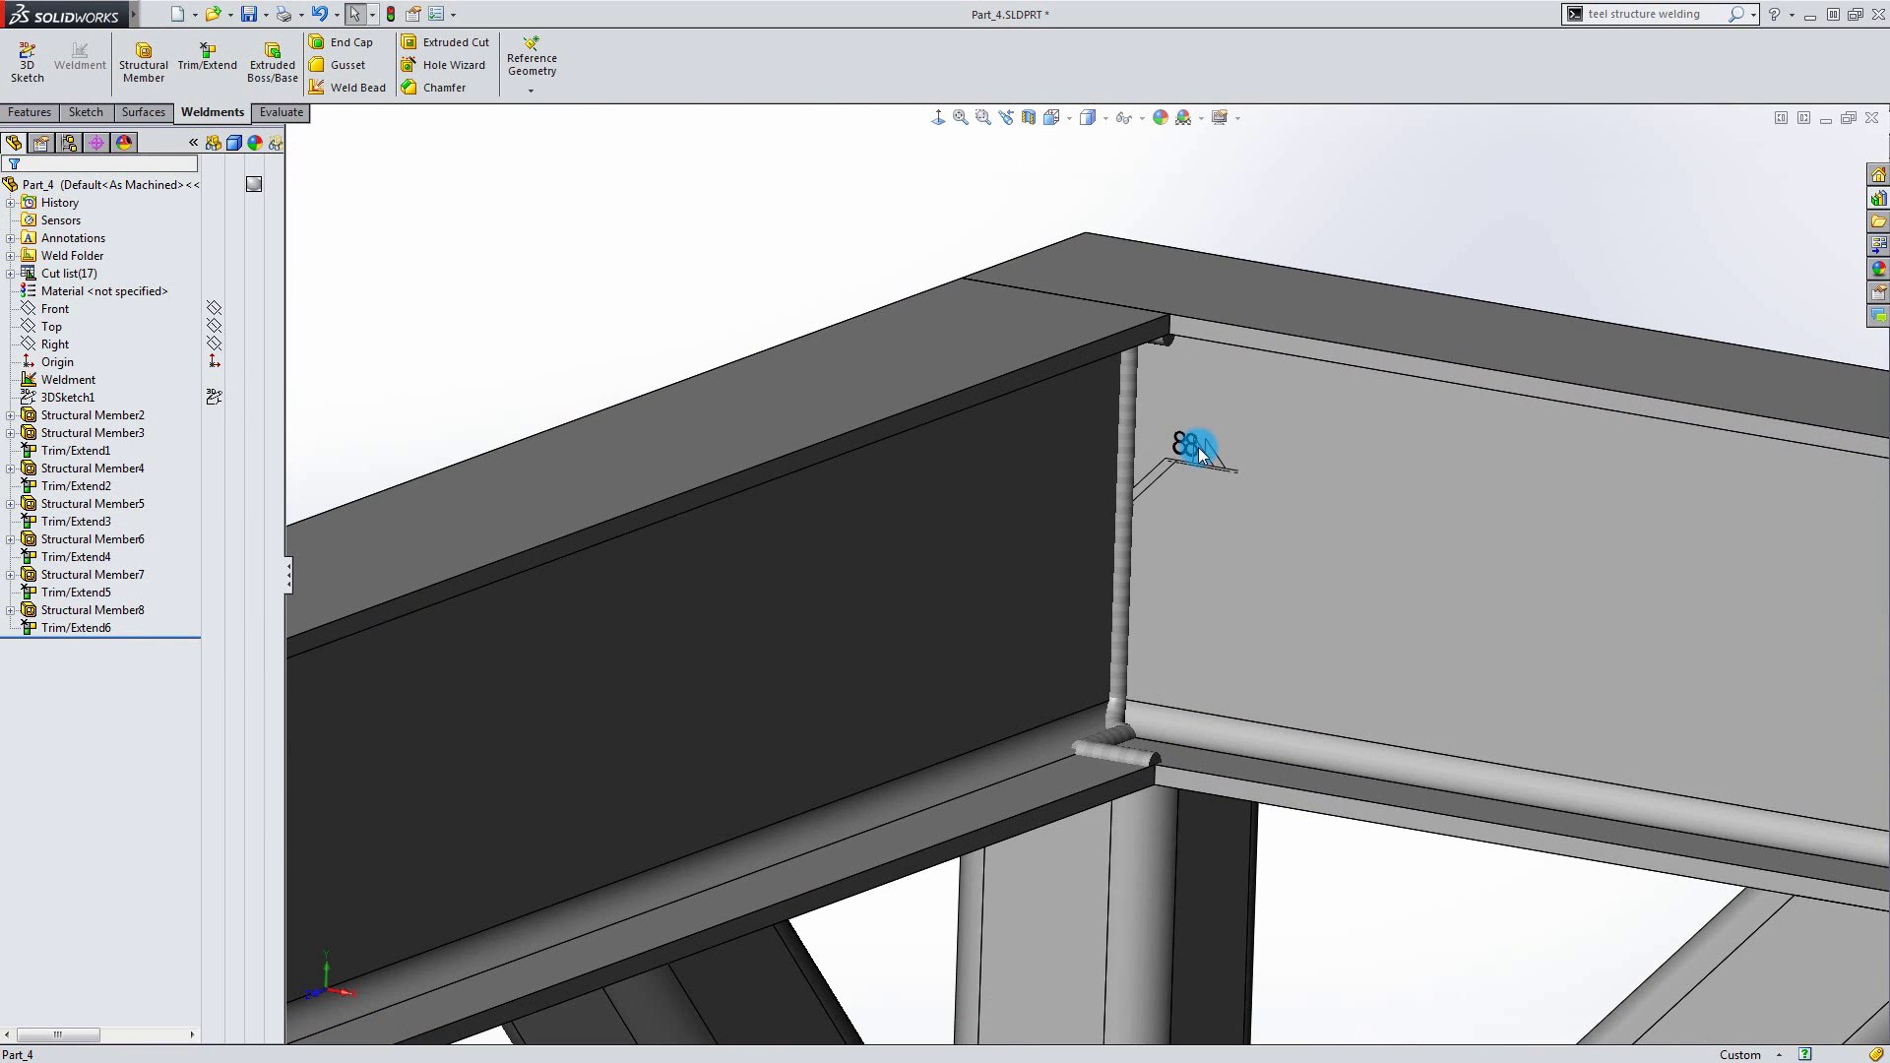
drag(1185, 453, 1150, 365)
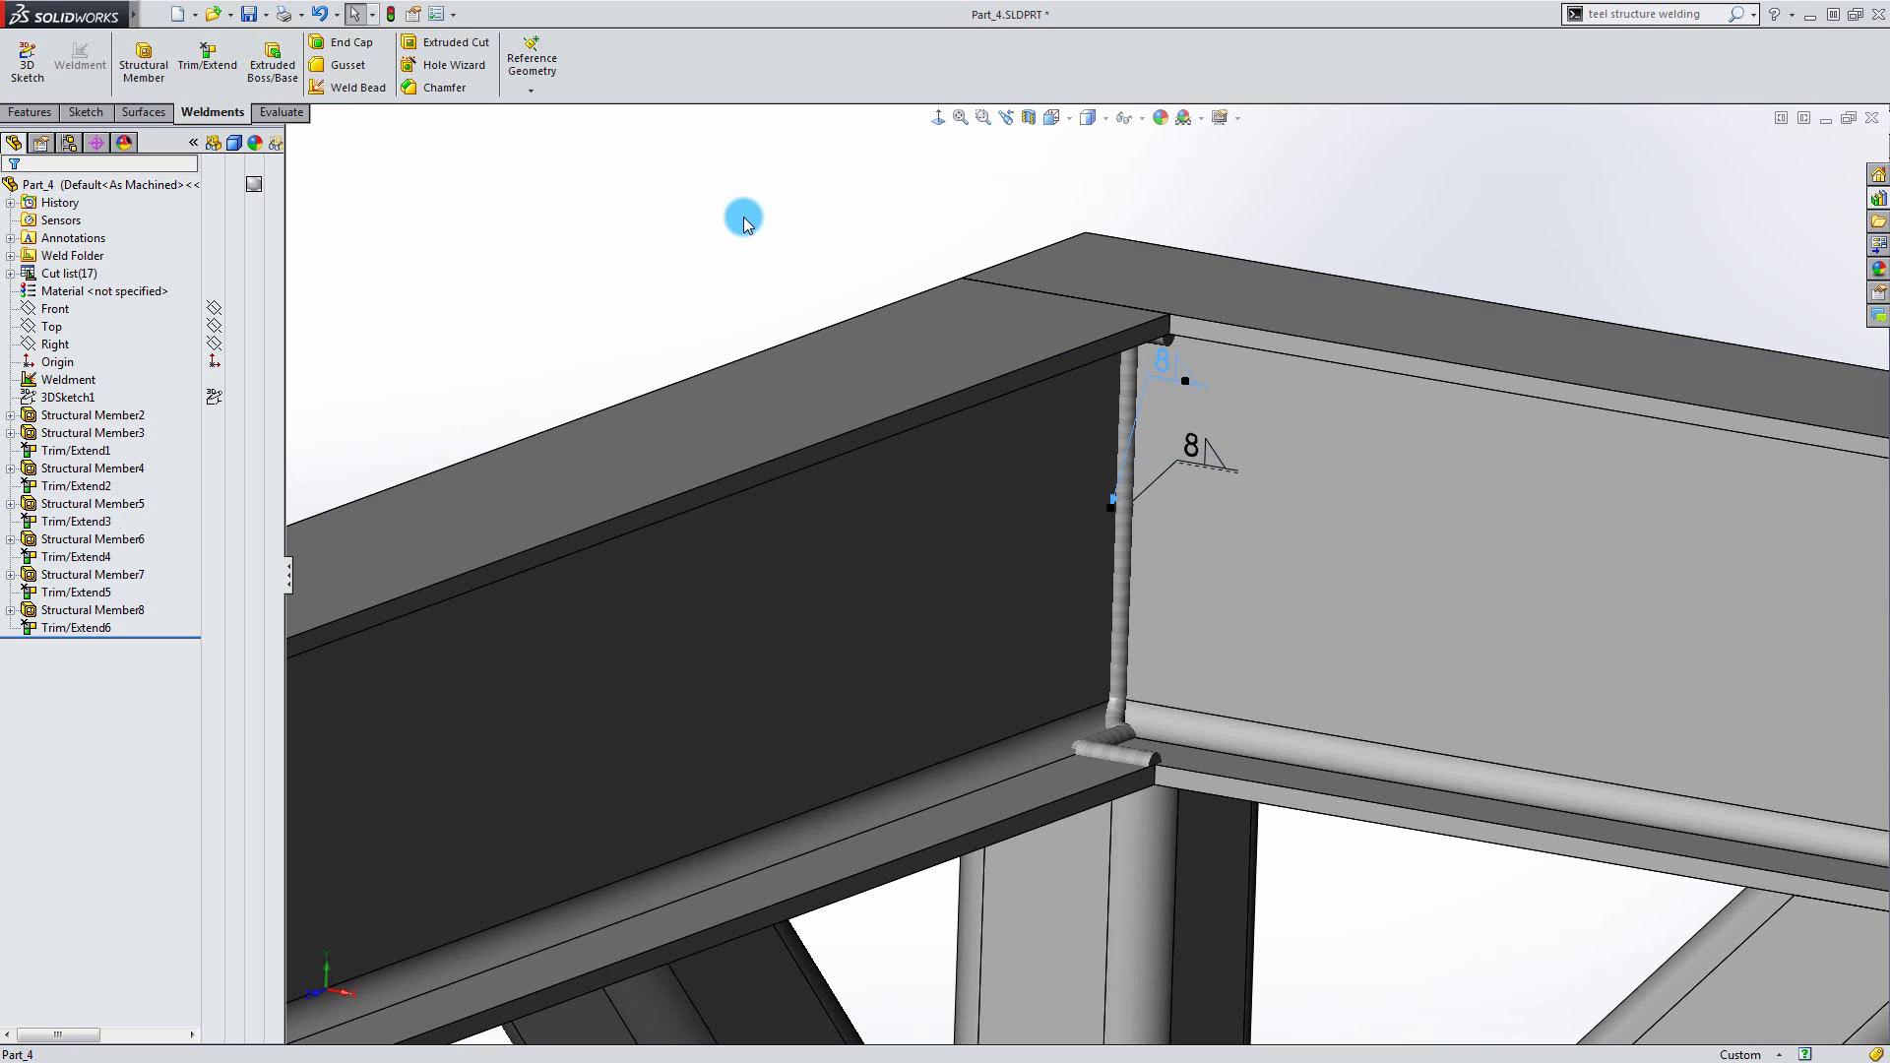
click(233, 15)
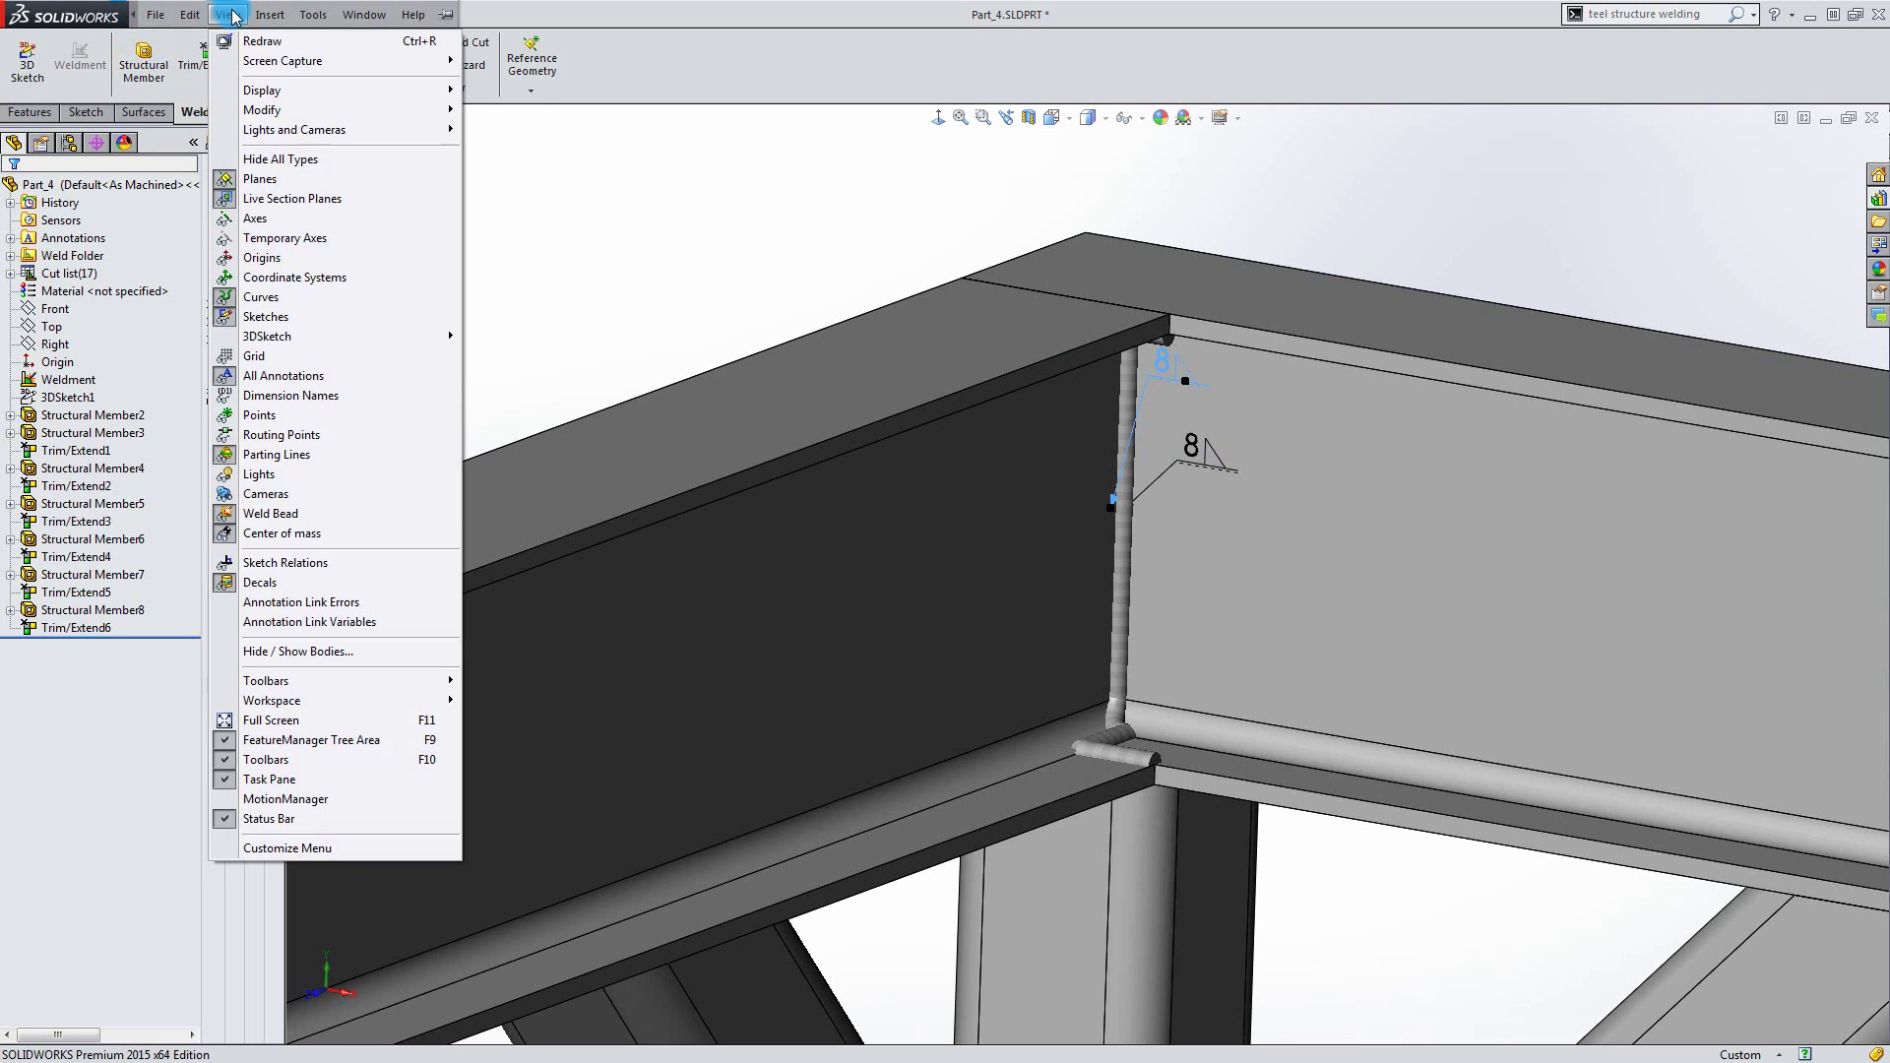
click(271, 375)
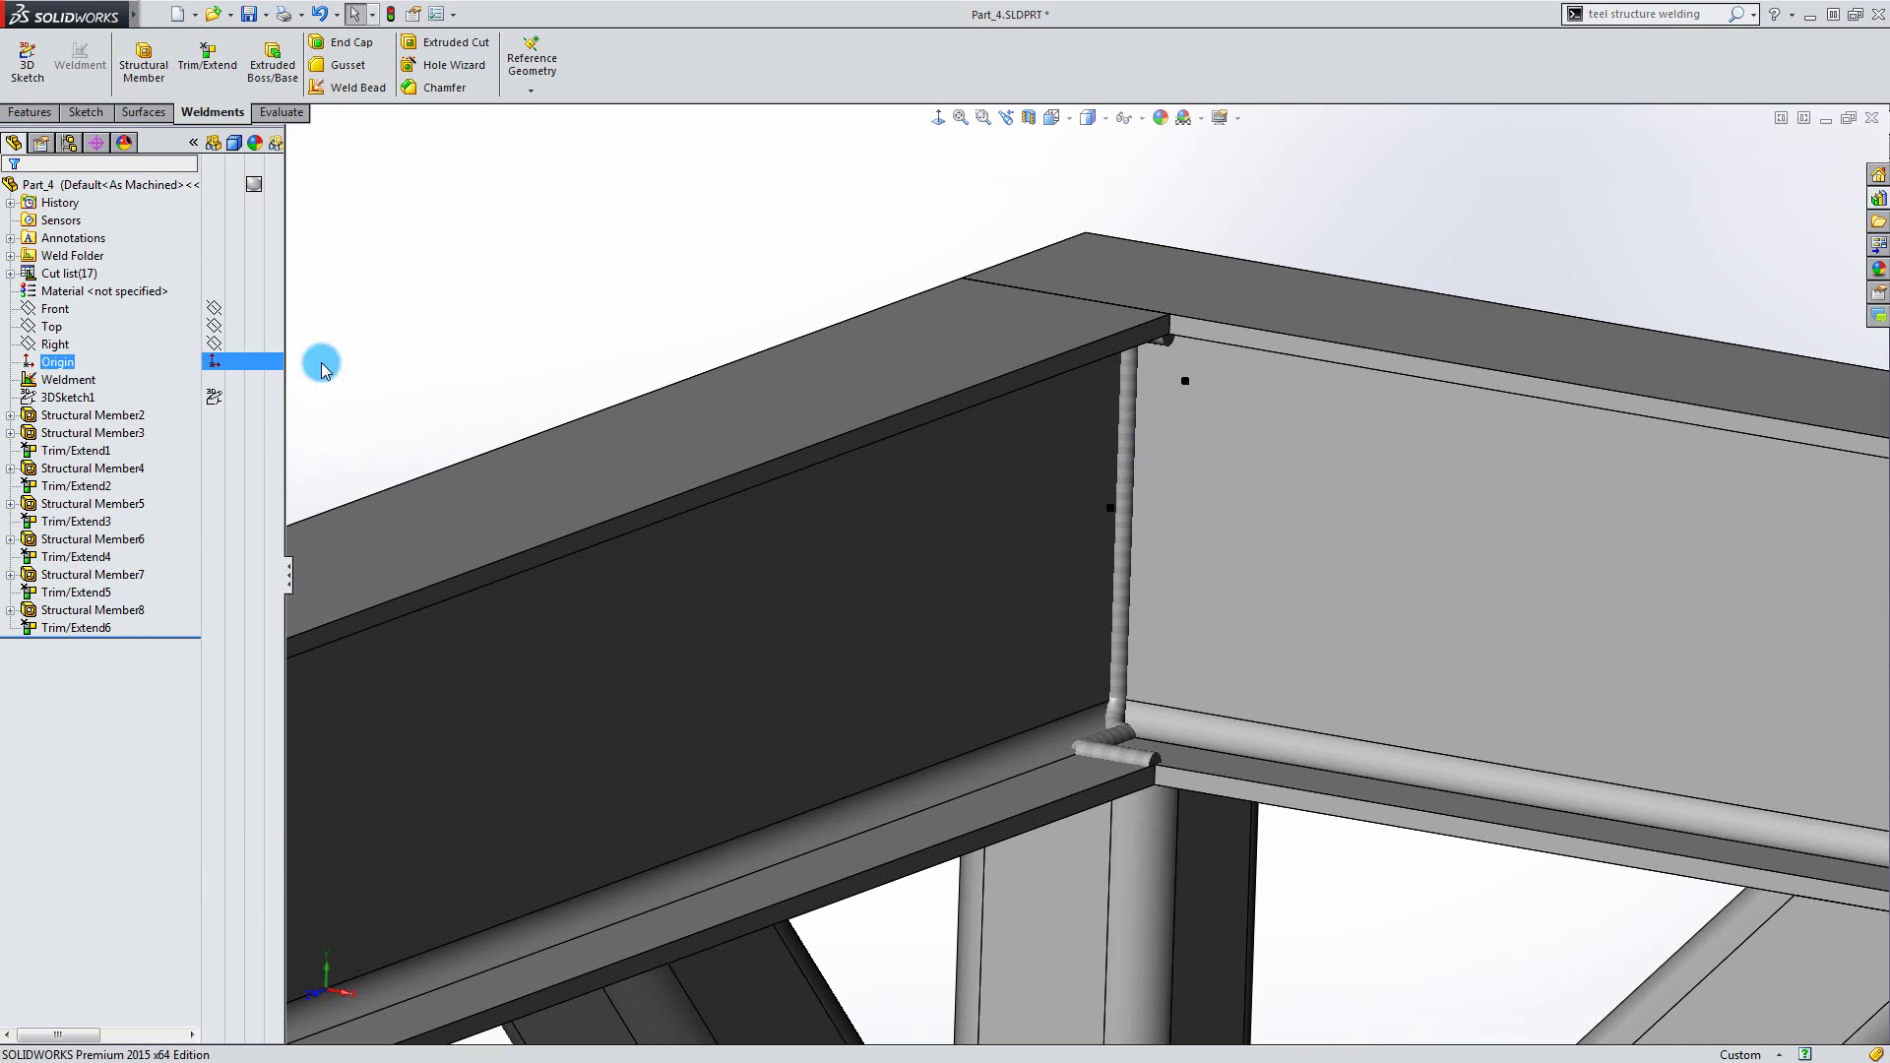
Zoom out, pan and zoom to fit so the whole welded frame fills the window.
scroll(856, 640, up, 3)
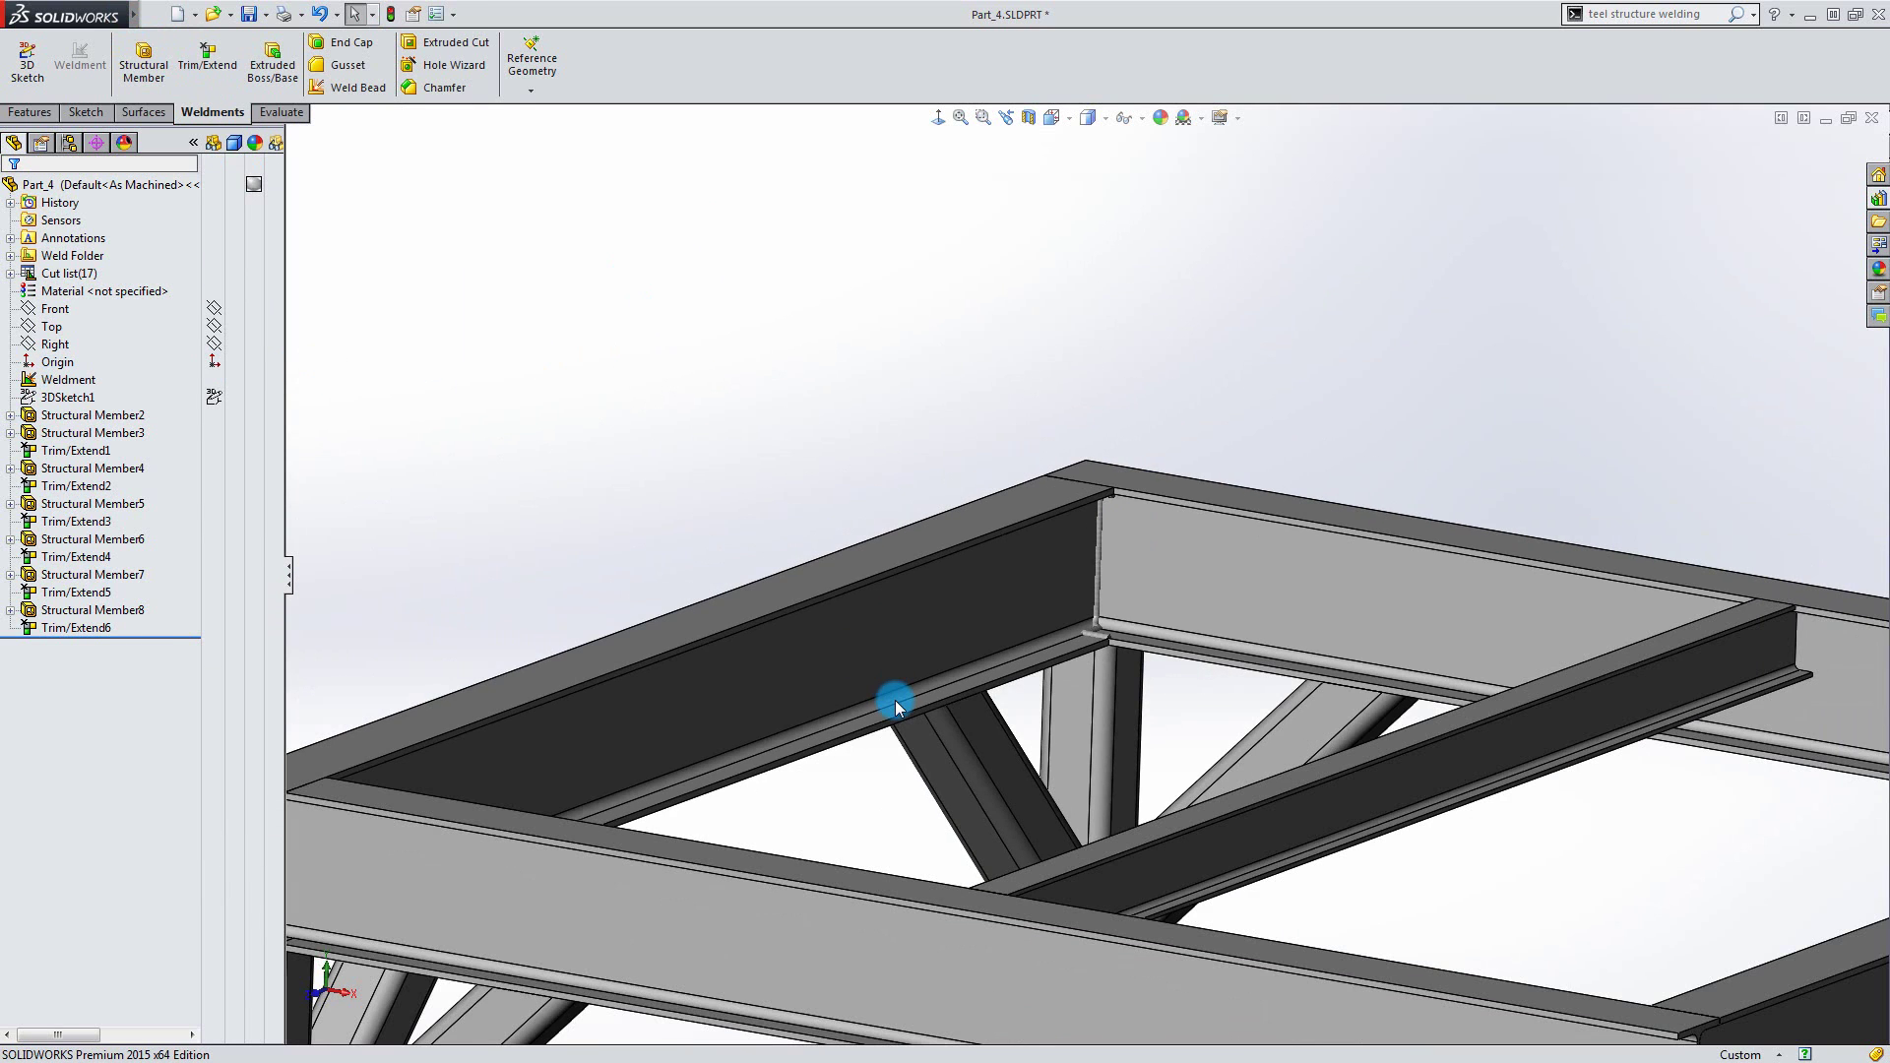
scroll(910, 697, up, 6)
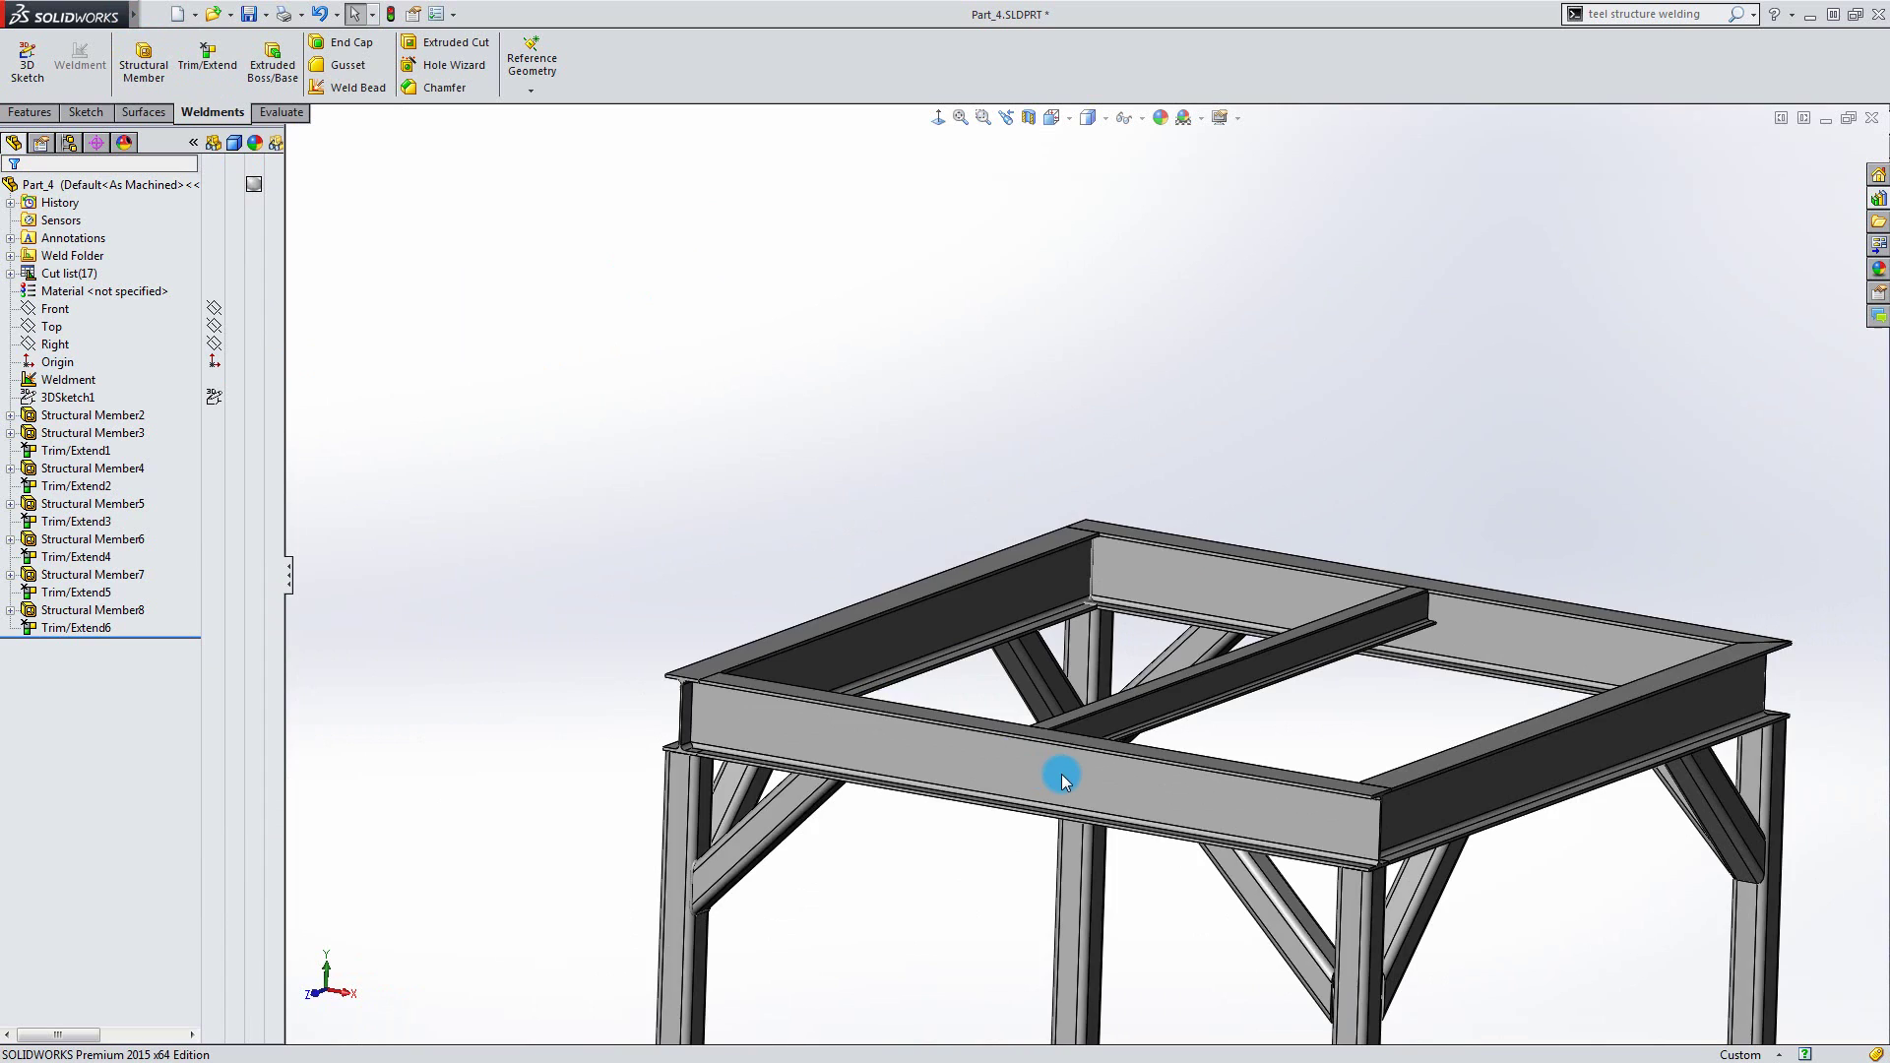
ctrl+middle_drag(1152, 742, 1055, 612)
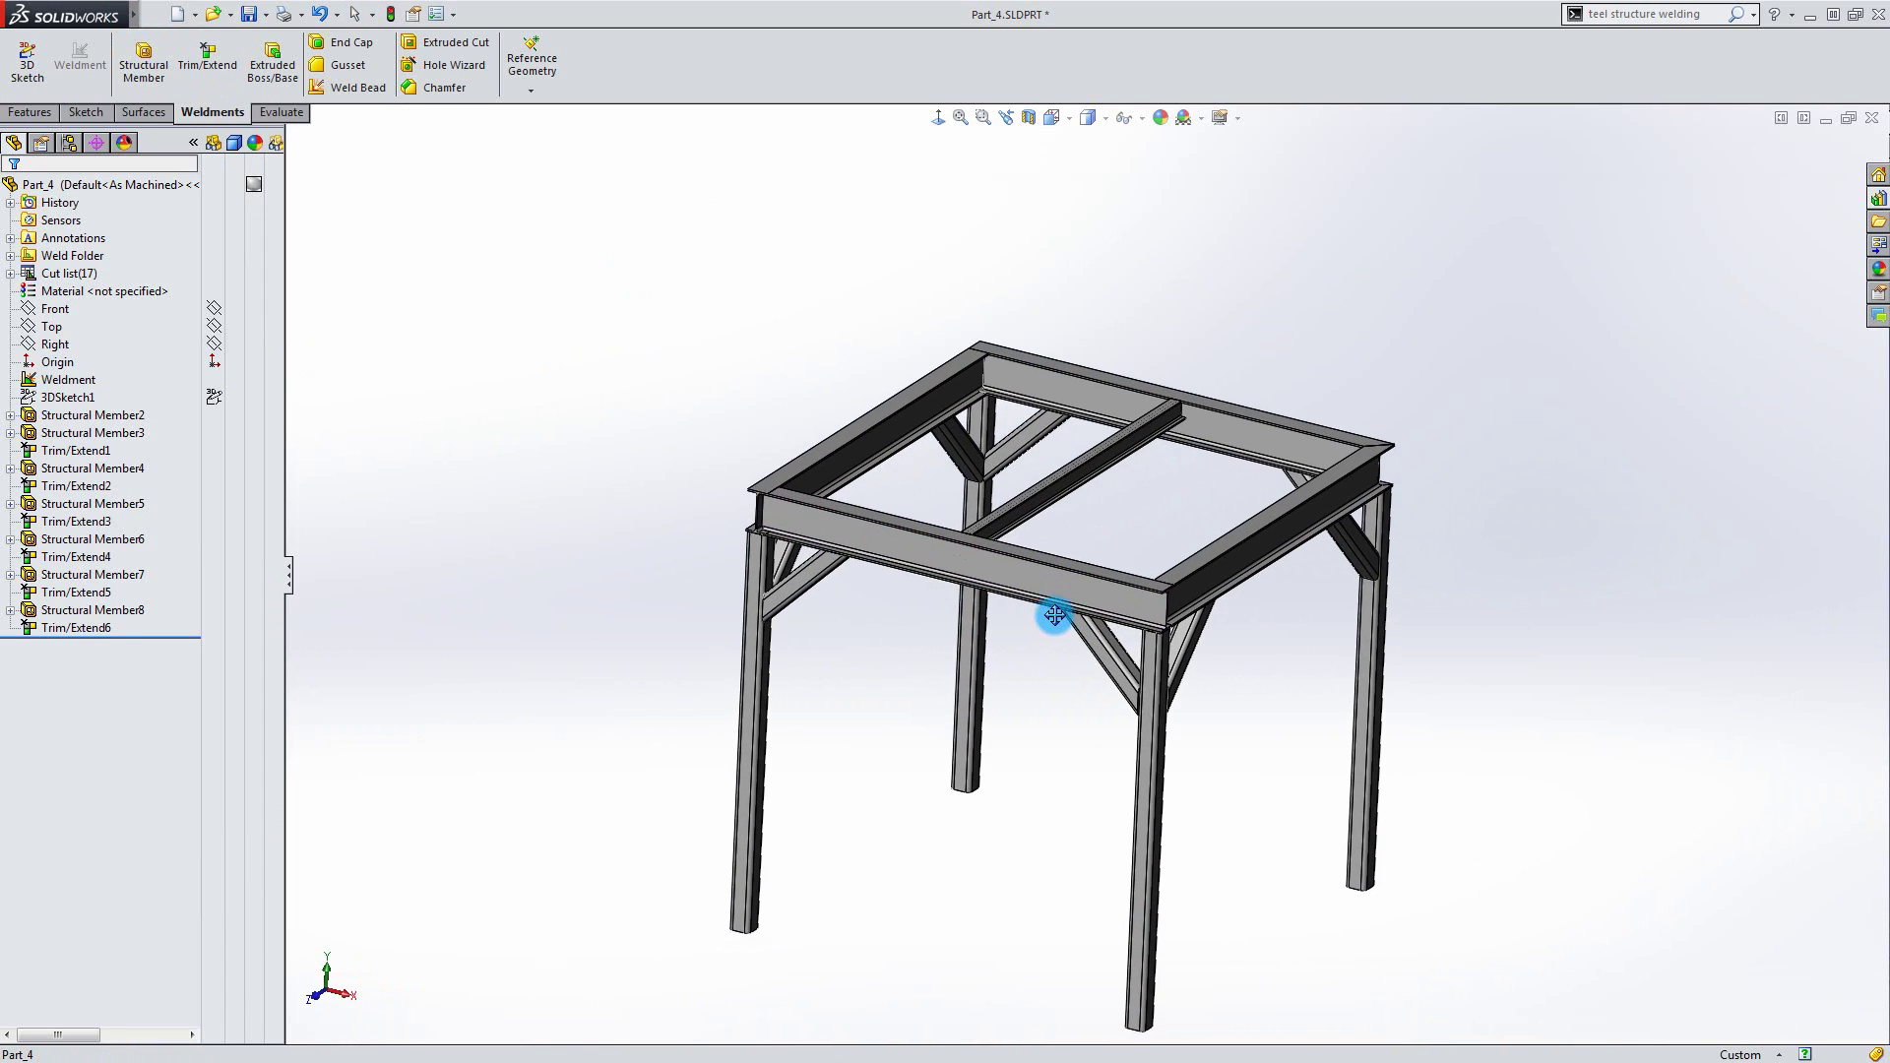
key(f)
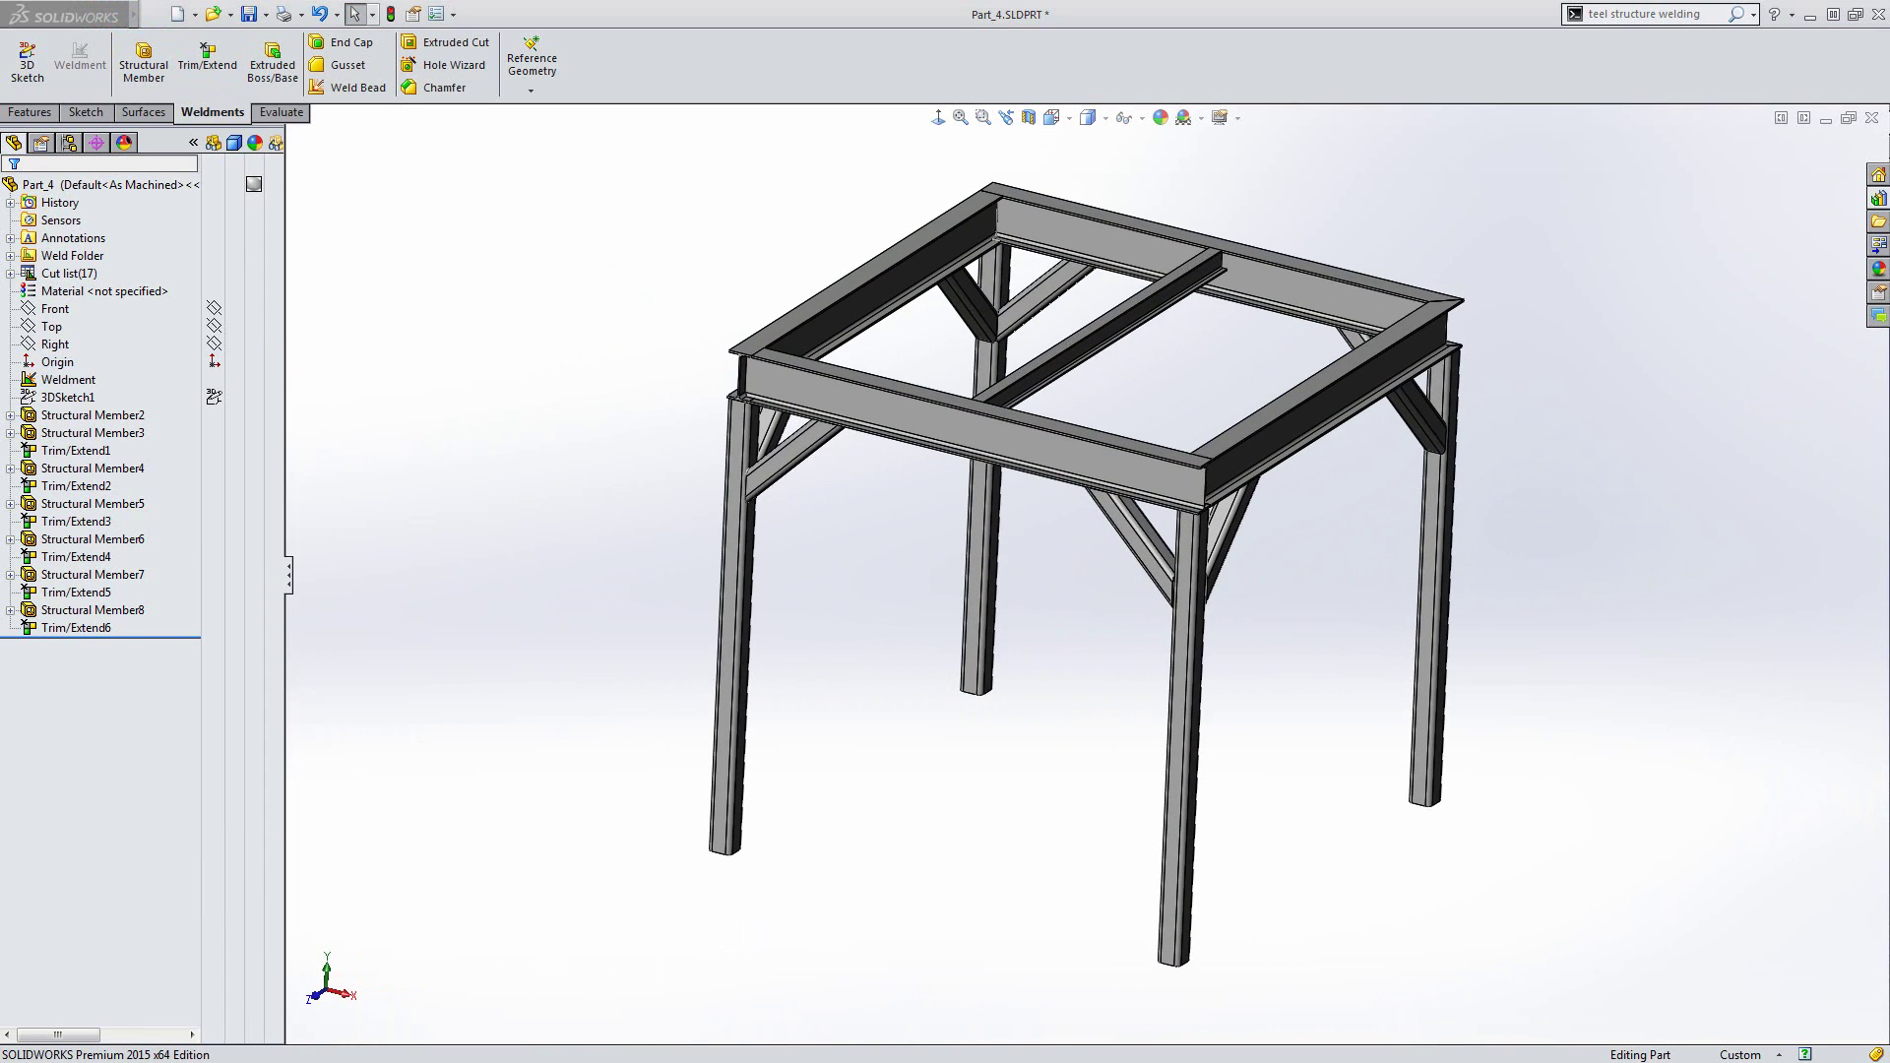